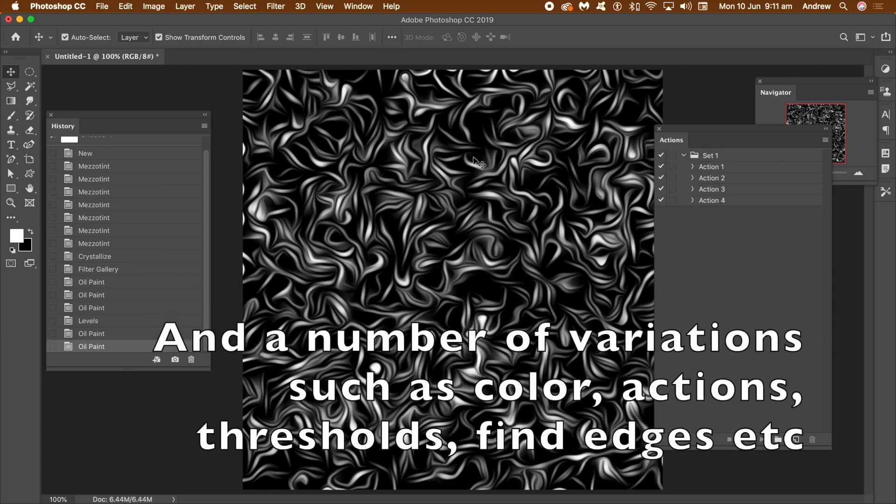
Fill the whole canvas with the white foreground colour in Normal mode at 100% opacity.
left_click(129, 7)
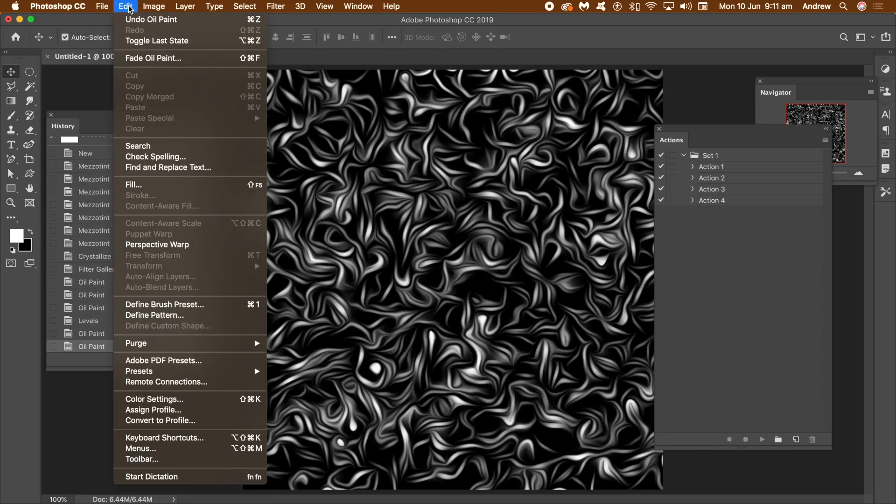
left_click(133, 185)
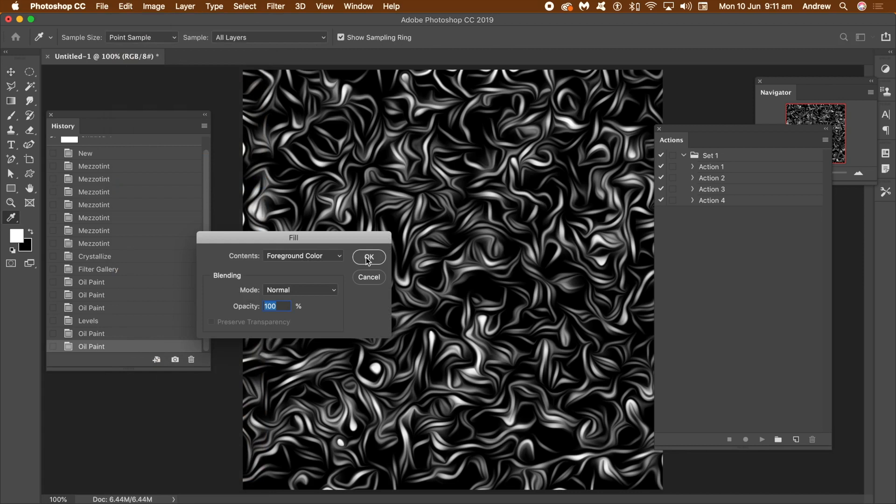
left_click(369, 252)
key("v")
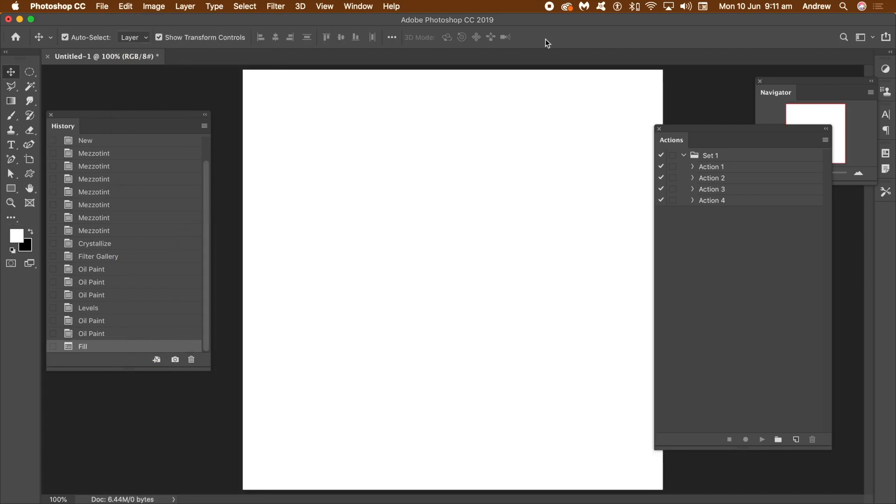
Apply the Mezzotint filter to the white canvas, comparing line and stroke types before settling on Medium Lines.
left_click(276, 6)
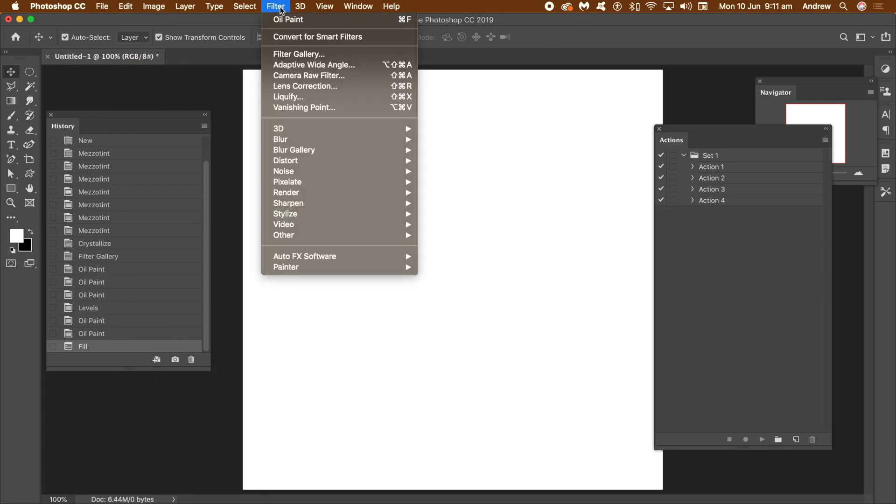
mouse_move(308, 188)
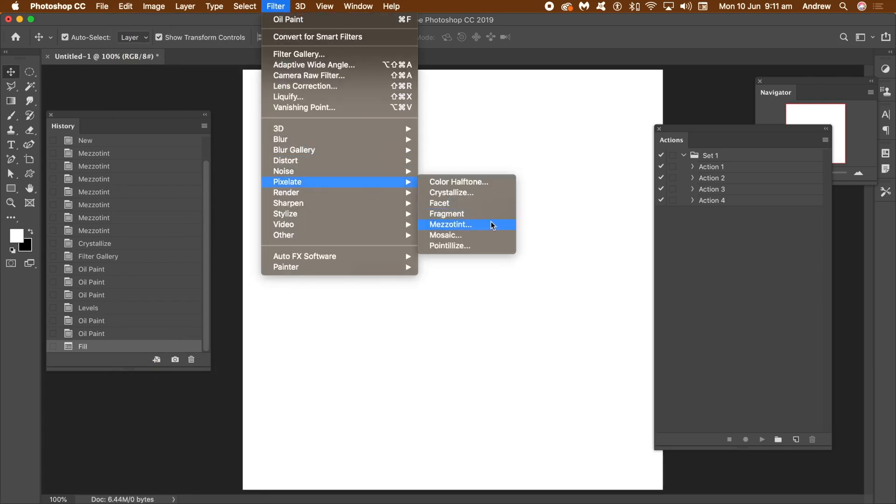
left_click(479, 227)
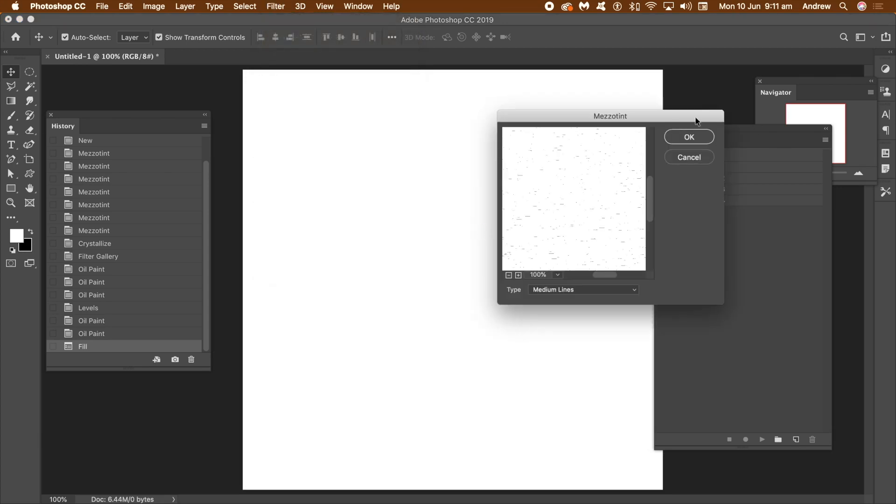
left_click_drag(630, 120, 473, 124)
left_click(437, 293)
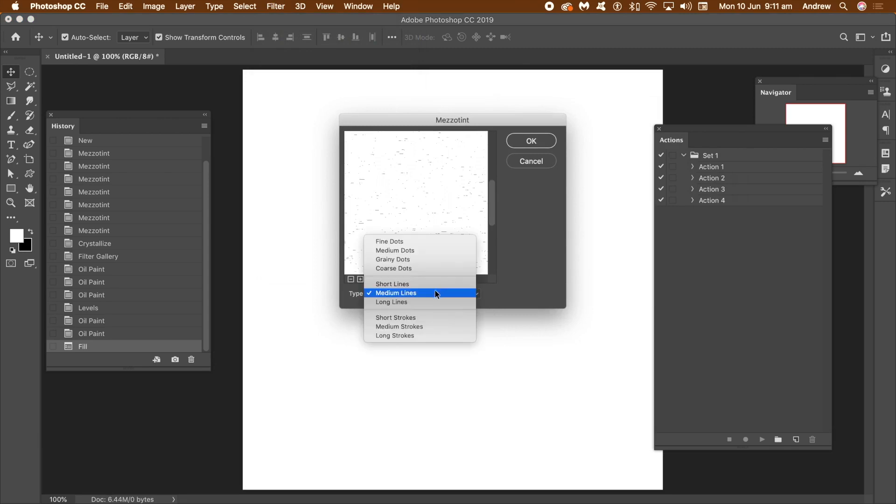
left_click(413, 303)
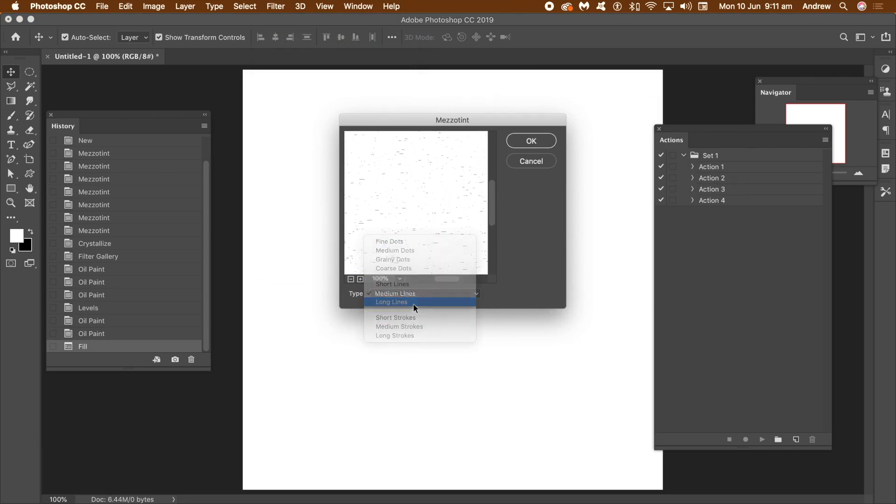
left_click(406, 293)
left_click(403, 308)
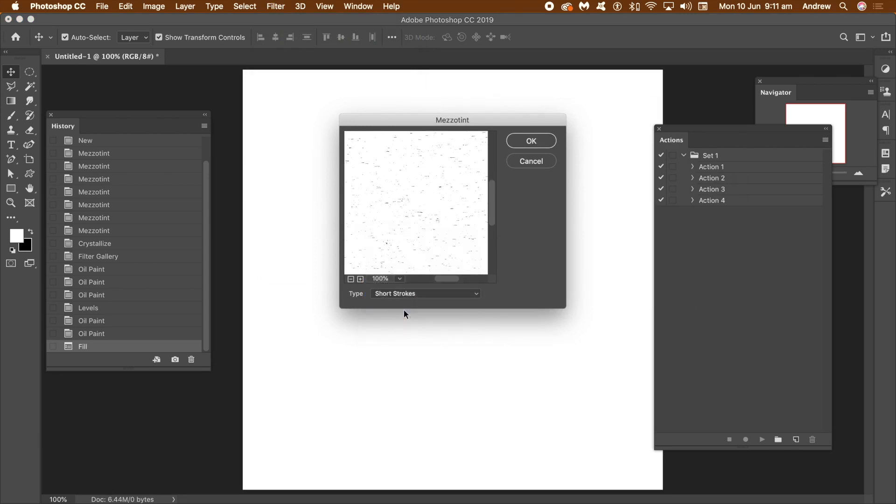
left_click(414, 294)
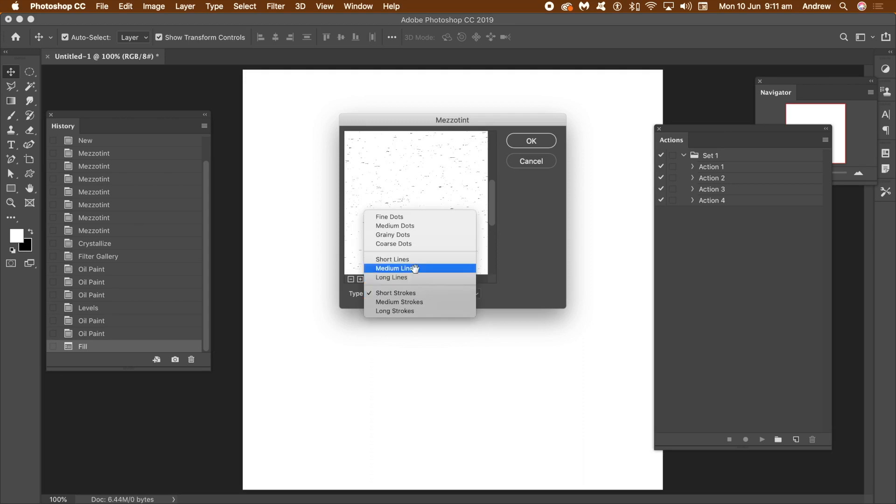
left_click(415, 270)
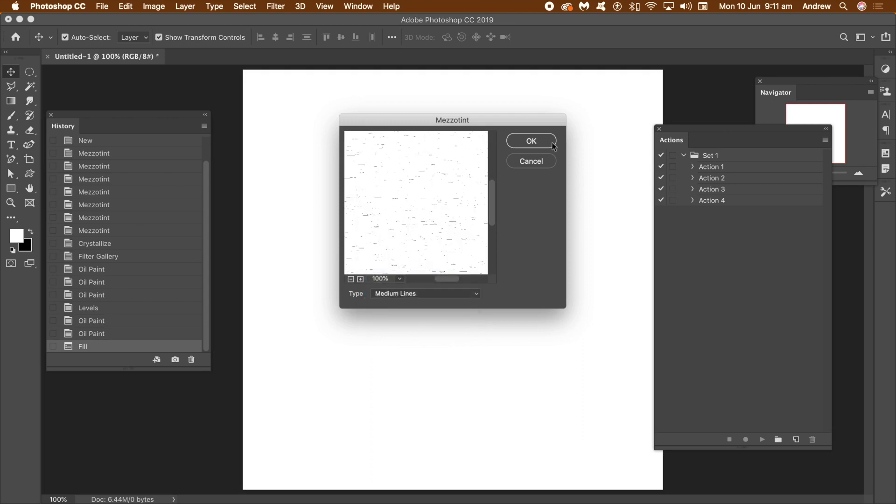
left_click(536, 140)
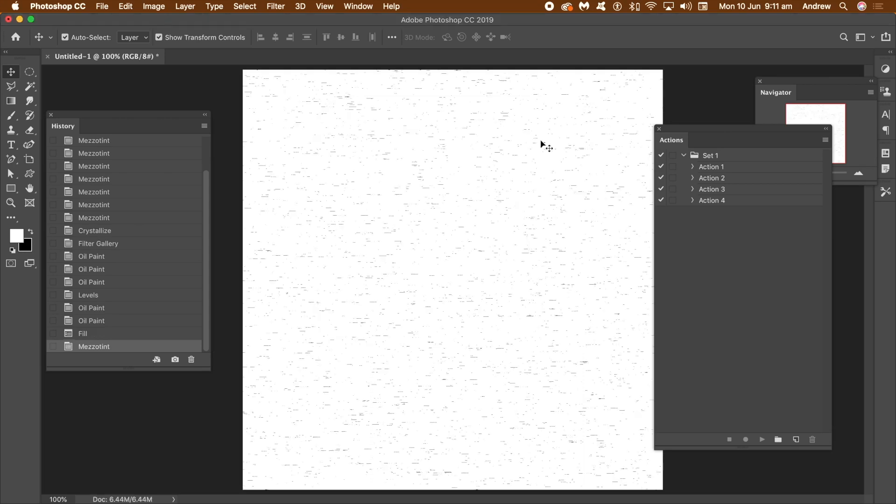
Reapply the Mezzotint filter with the same settings ten more times to build up dense short black lines.
left_click(276, 8)
left_click(276, 11)
left_click(276, 7)
left_click(278, 17)
left_click(277, 8)
left_click(280, 19)
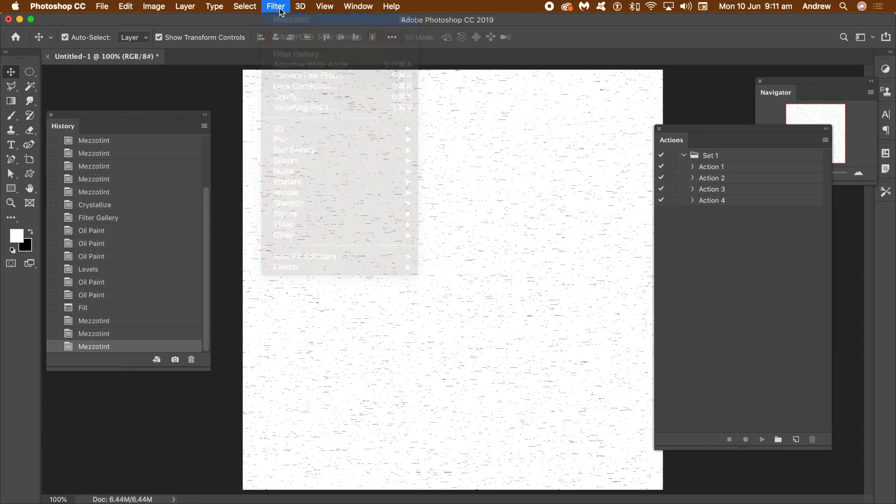
left_click(277, 7)
left_click(267, 9)
left_click(268, 7)
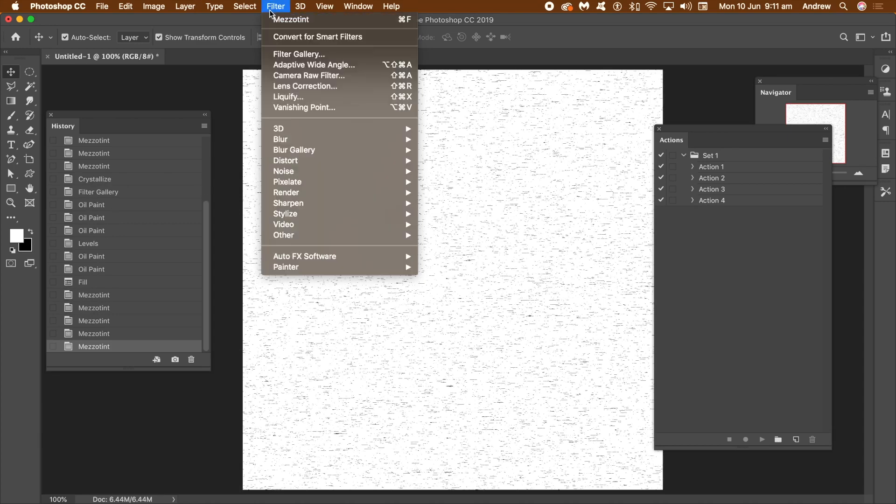
left_click(282, 21)
left_click(276, 6)
left_click(278, 19)
left_click(276, 6)
left_click(278, 19)
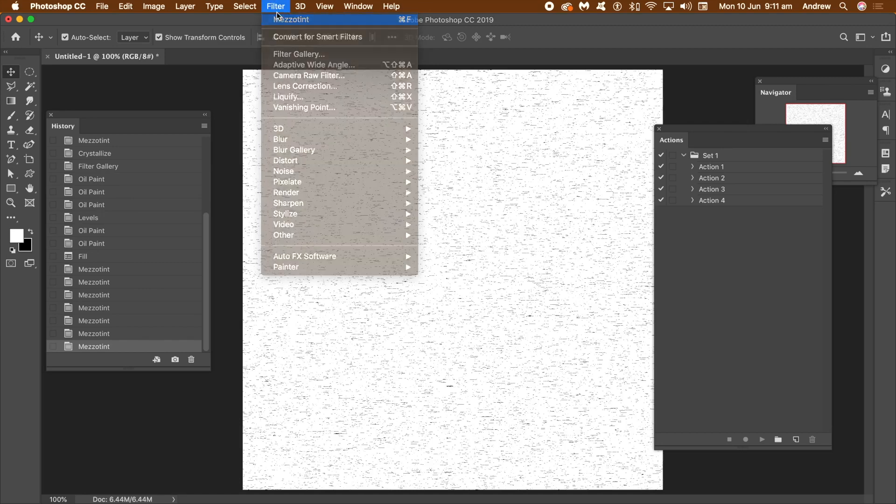
left_click(275, 6)
left_click(278, 19)
left_click(277, 7)
left_click(279, 19)
left_click(278, 7)
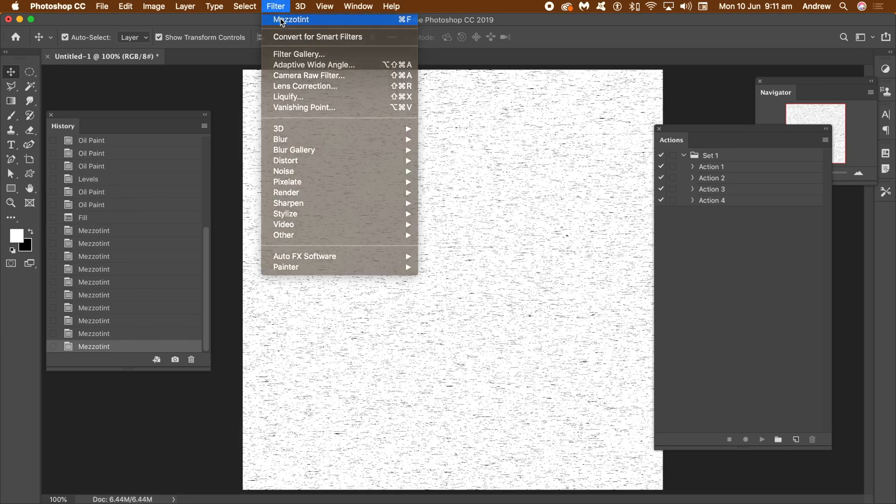
left_click(279, 20)
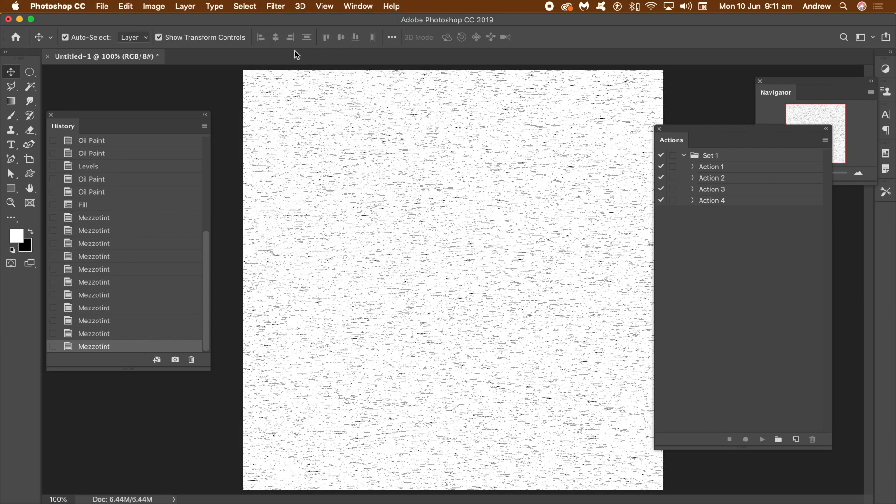
Apply the Crystallize filter to the line texture with a cell size of 10.
left_click(275, 7)
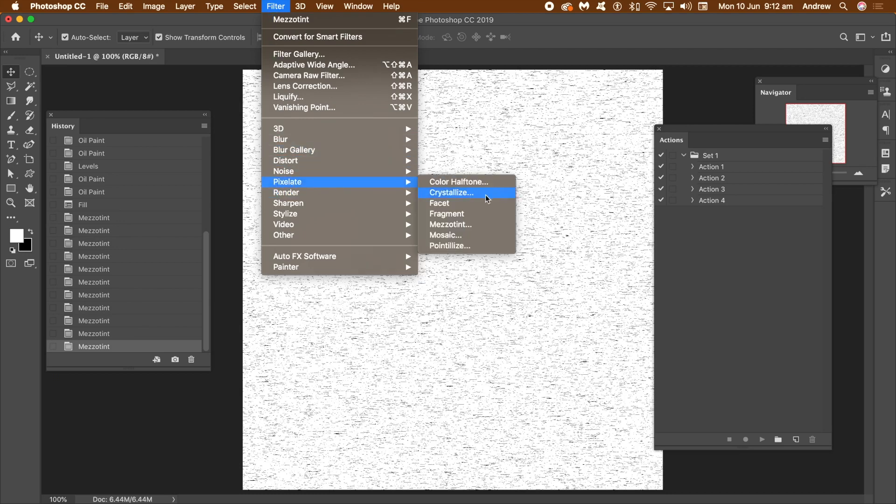
left_click(484, 197)
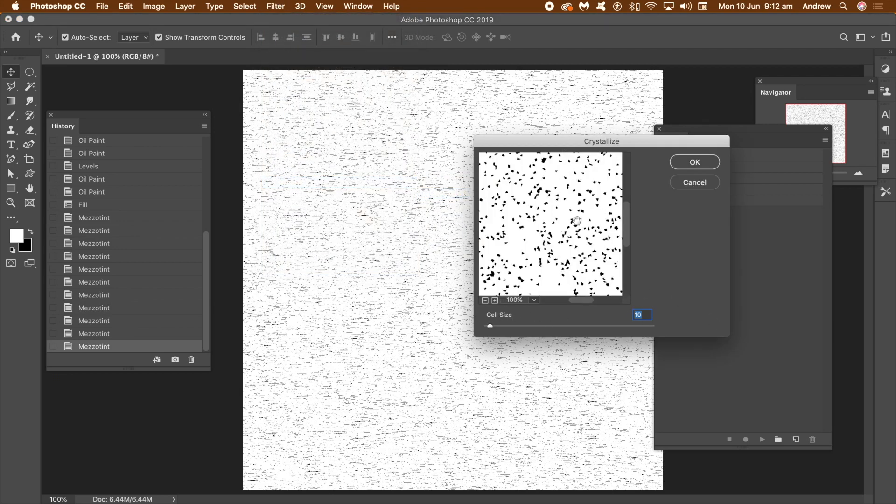
left_click_drag(521, 192, 562, 217)
left_click(695, 162)
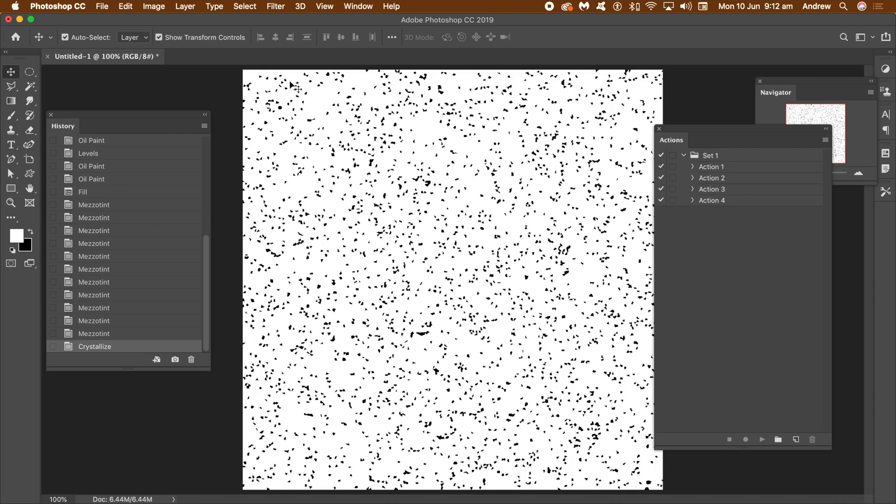
Apply the Stamp sketch filter from the Filter Gallery with Light/Dark Balance 49 and Smoothness 1.
left_click(275, 6)
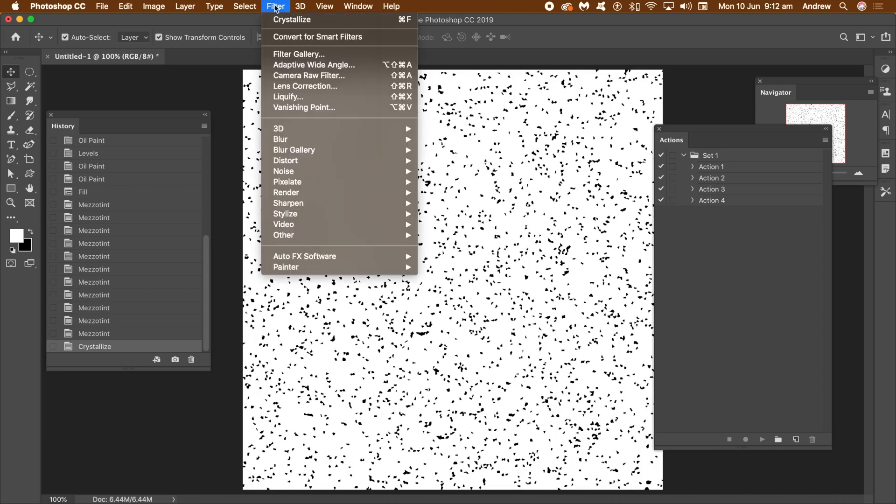
left_click(324, 55)
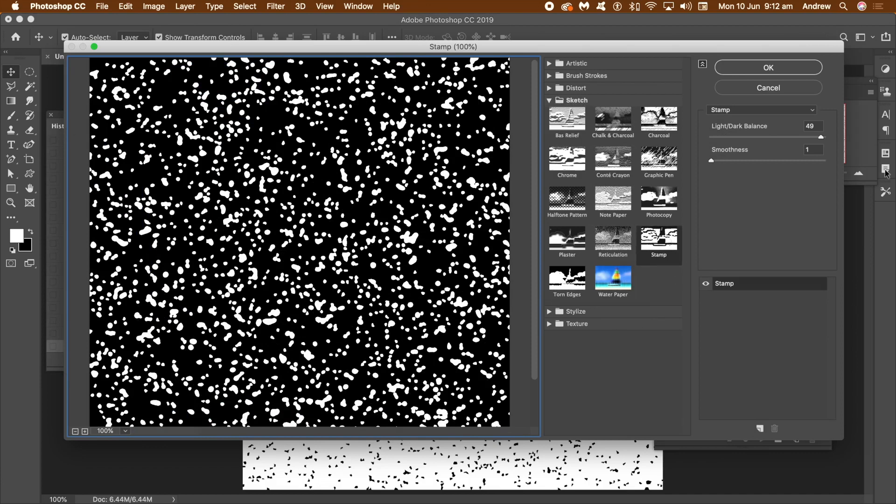
mouse_move(821, 137)
left_mouse_down()
mouse_move(771, 141)
mouse_move(821, 138)
left_mouse_up()
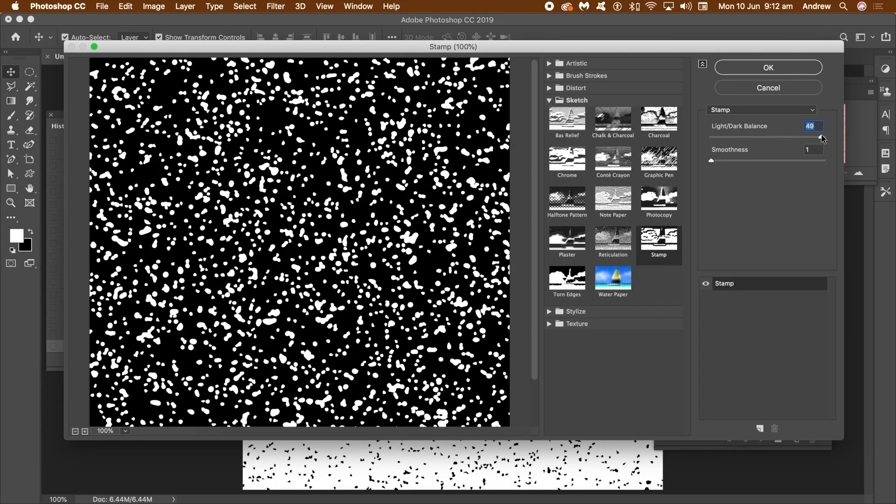
left_click_drag(712, 161, 712, 163)
left_click(765, 75)
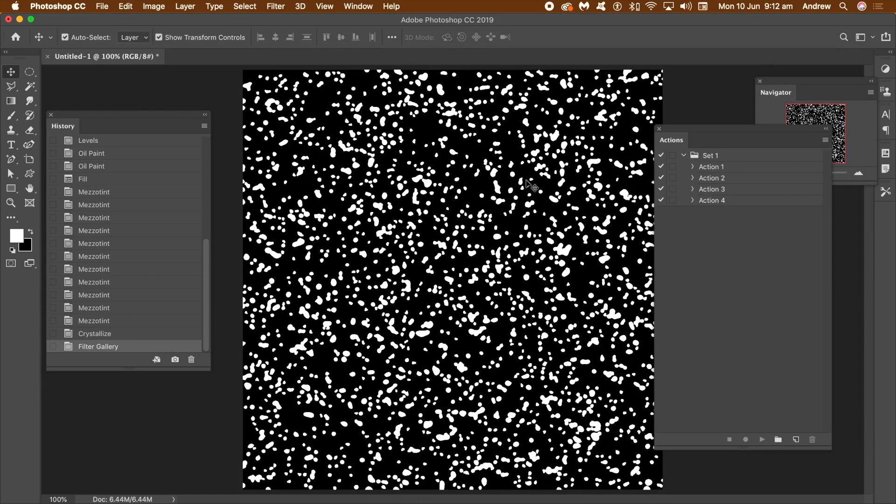
Apply the Oil Paint filter with Stylization 9.2, Cleanliness 9.4, Scale 8.2, Bristle Detail 4.7 and Lighting off.
left_click(277, 7)
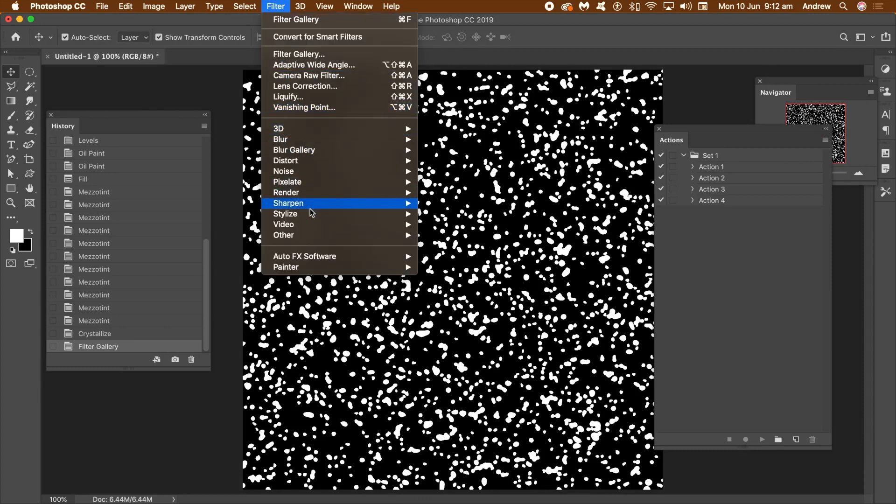
mouse_move(312, 214)
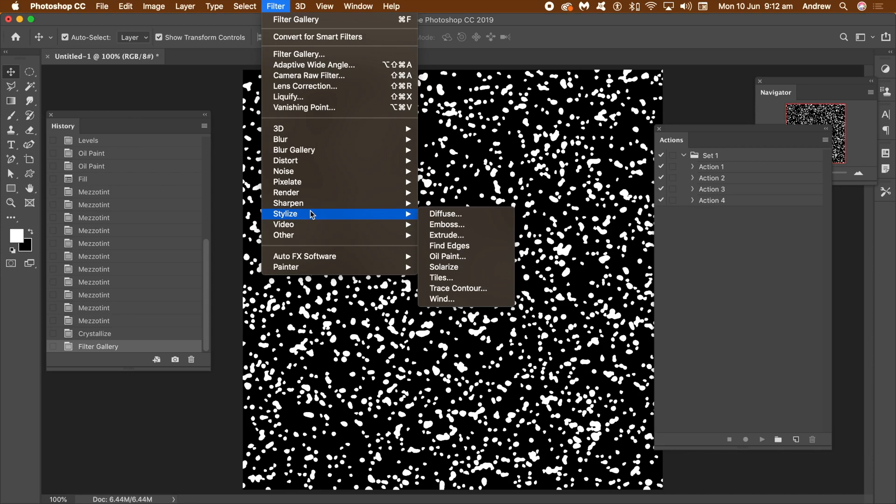
left_click(447, 256)
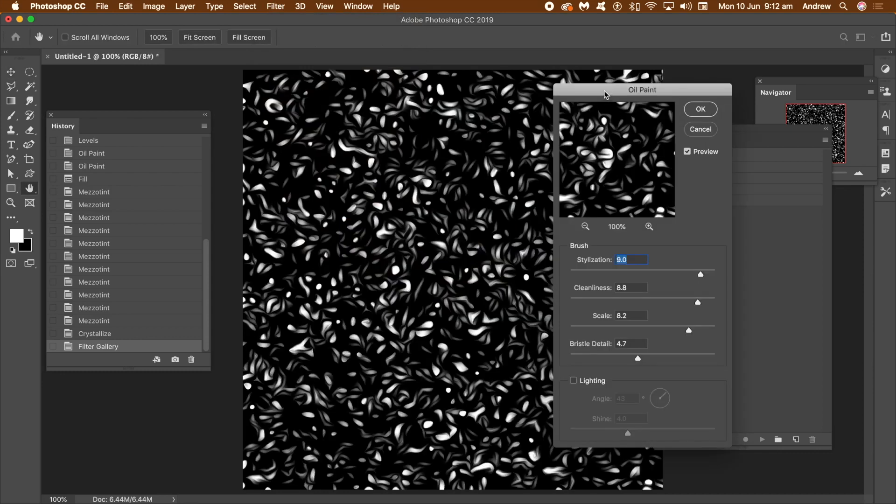
left_click_drag(604, 93, 507, 92)
mouse_move(495, 165)
left_mouse_down()
mouse_move(551, 187)
mouse_move(540, 168)
left_mouse_up()
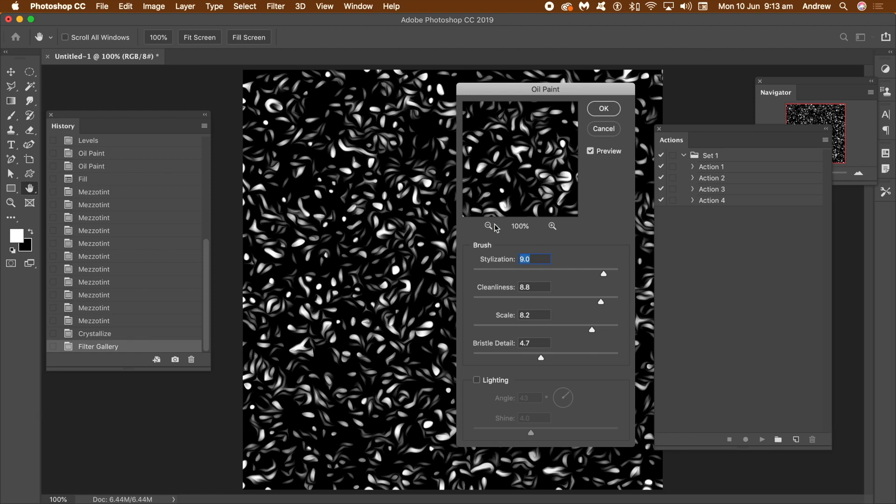
left_click_drag(601, 301, 605, 304)
left_click_drag(603, 273, 607, 275)
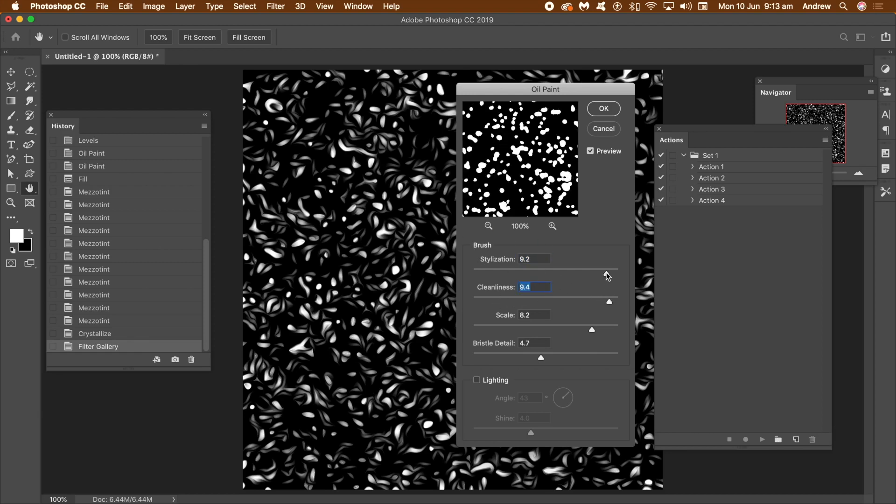
left_click(604, 110)
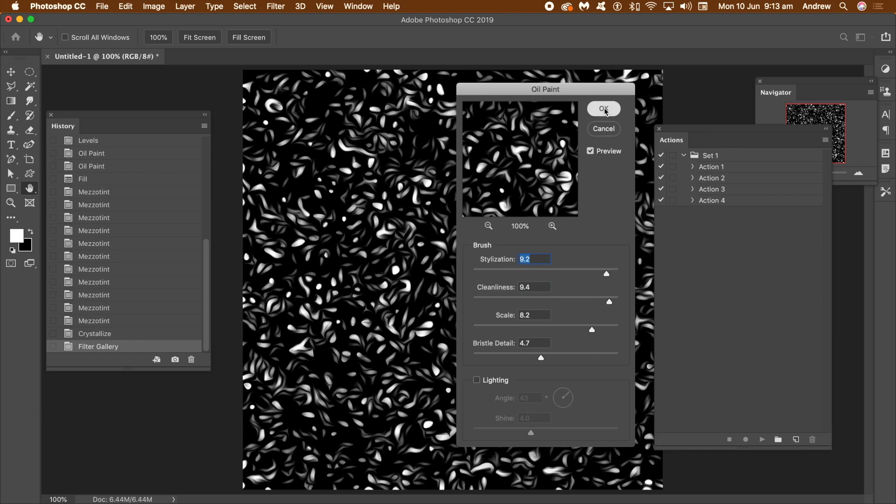
Reapply the Oil Paint filter twice with the same settings to stretch the blobs into swirls.
left_click(276, 6)
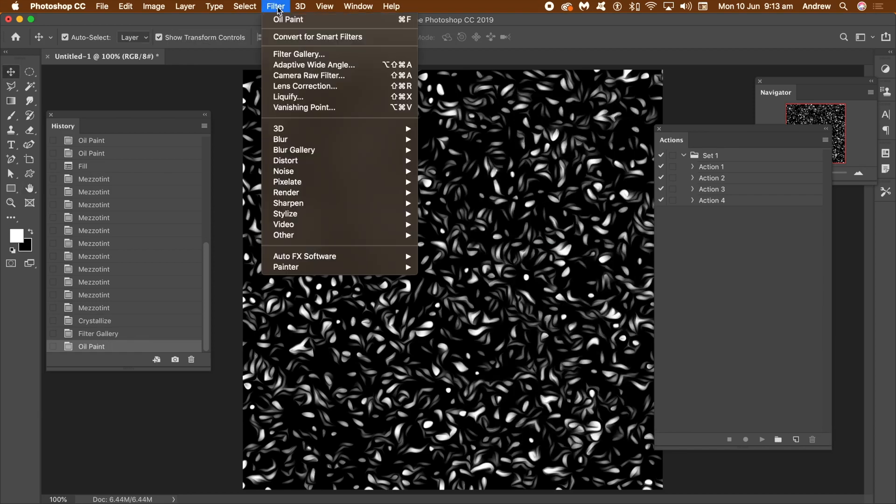
left_click(275, 16)
left_click(274, 9)
left_click(274, 16)
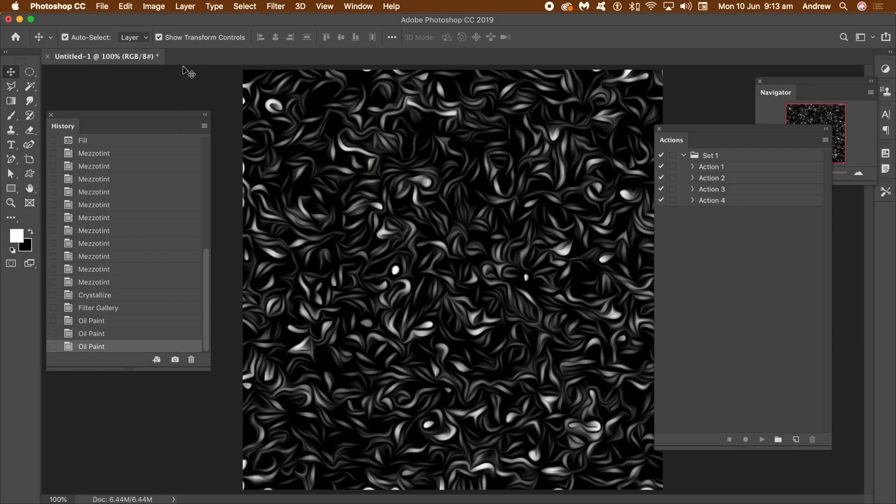
Brighten the swirl texture with a Levels adjustment, setting the midtone input to 1.51 and the white input to 135.
left_click(155, 7)
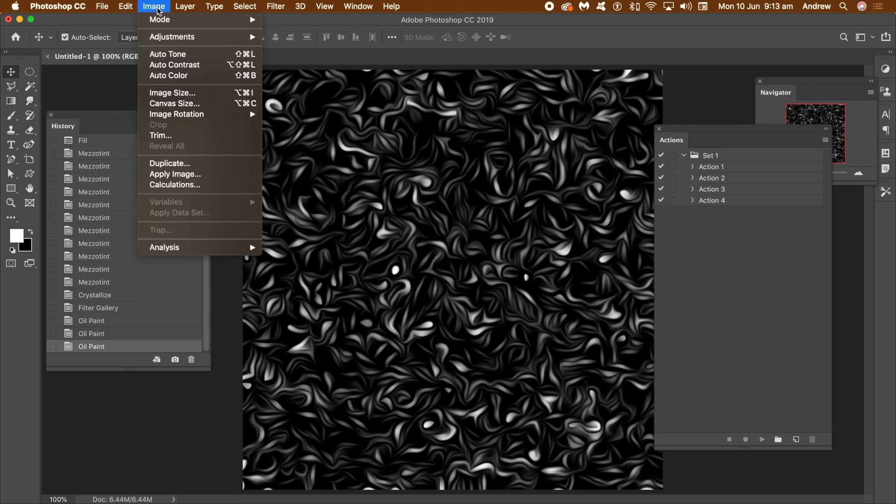
mouse_move(158, 39)
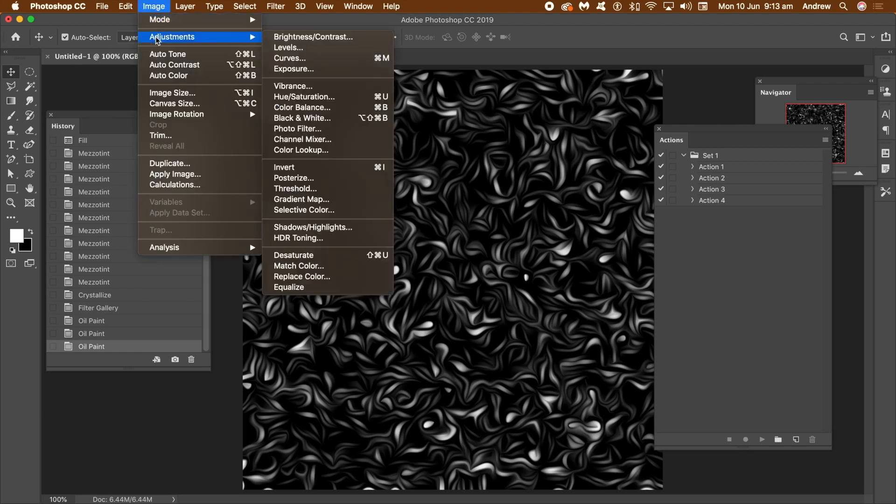
left_click(292, 48)
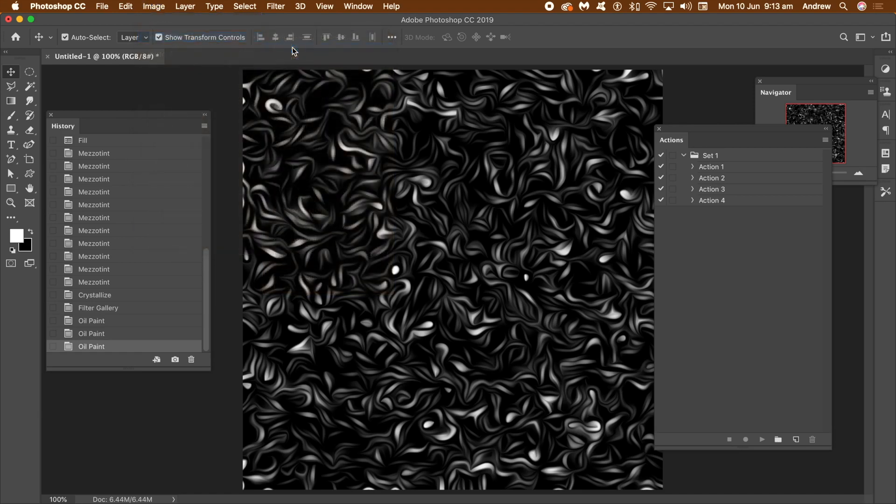
left_click_drag(648, 205, 549, 206)
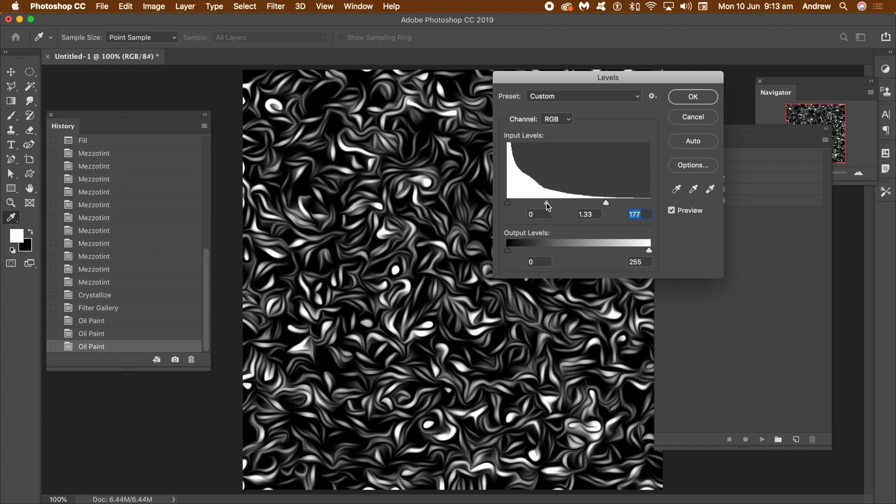
left_click_drag(606, 204, 584, 206)
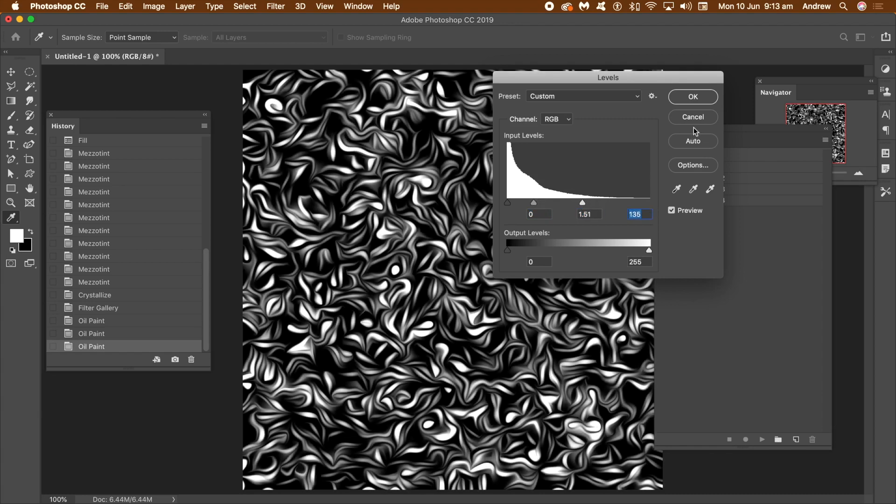
left_click(693, 97)
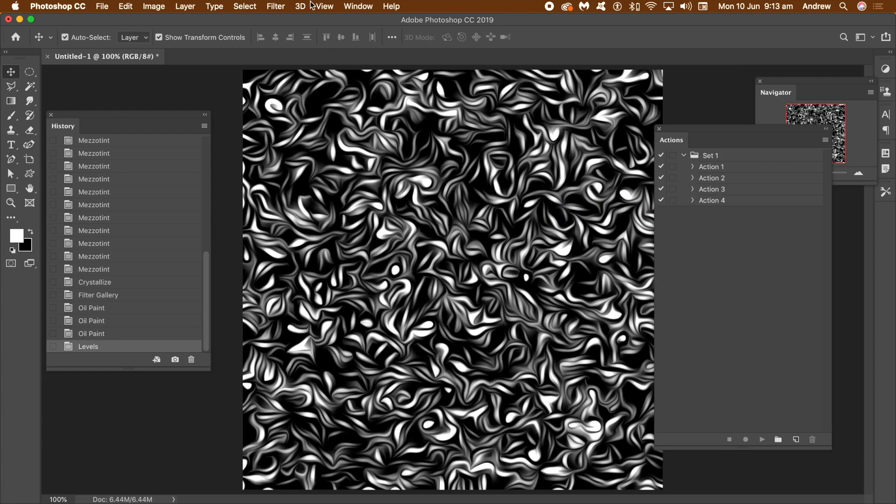
Copy a large circular area from the middle of the texture, deselect it, and paste the copy as a new layer.
left_click(29, 74)
left_click_drag(322, 126, 574, 368)
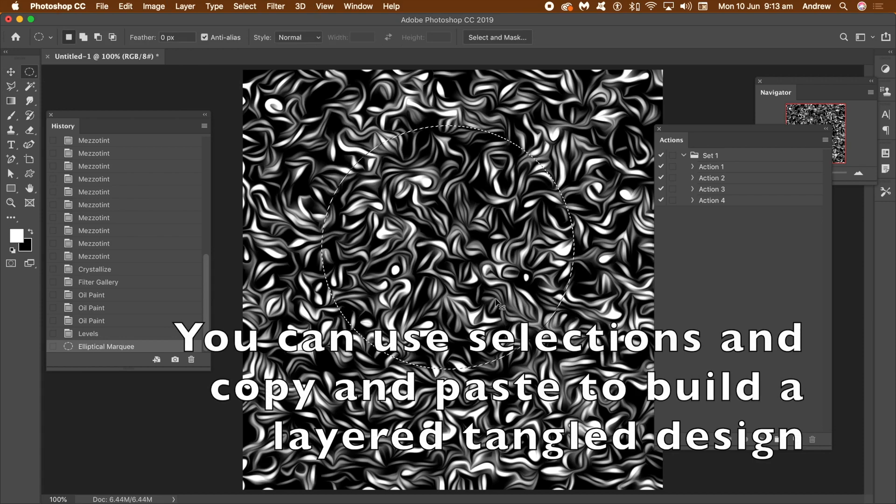
left_click(126, 6)
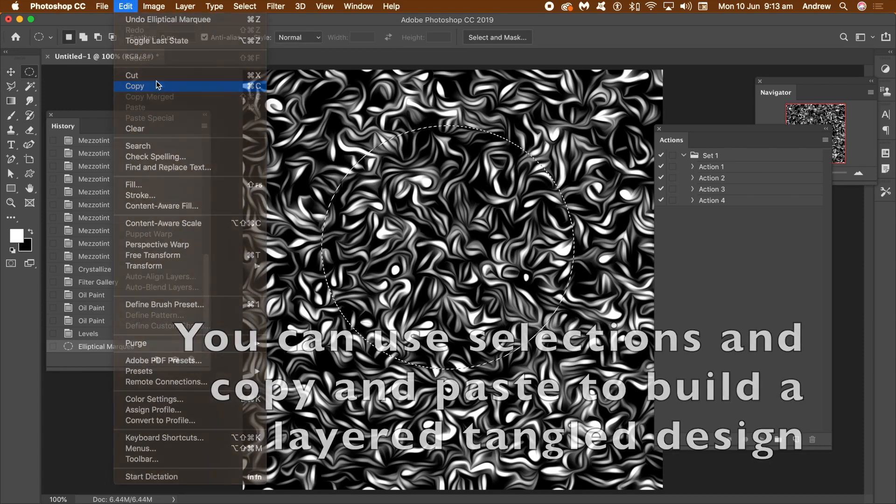
left_click(153, 89)
left_click(245, 6)
left_click(256, 30)
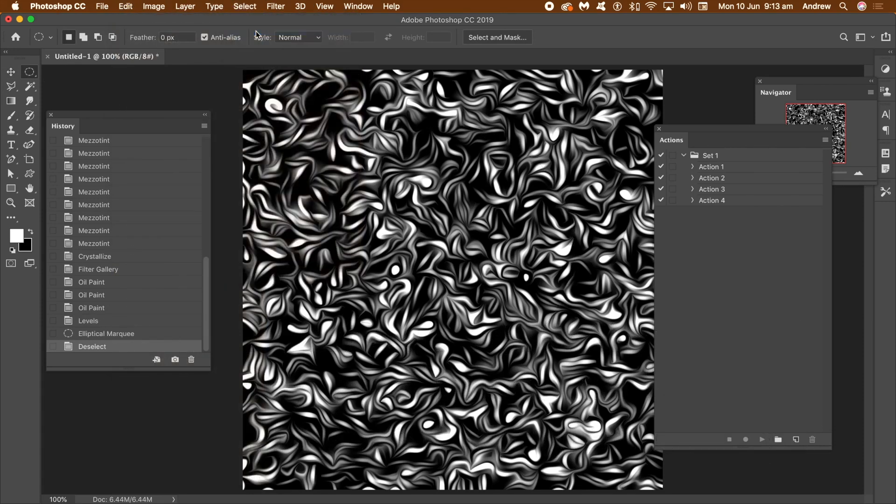
key("super+v")
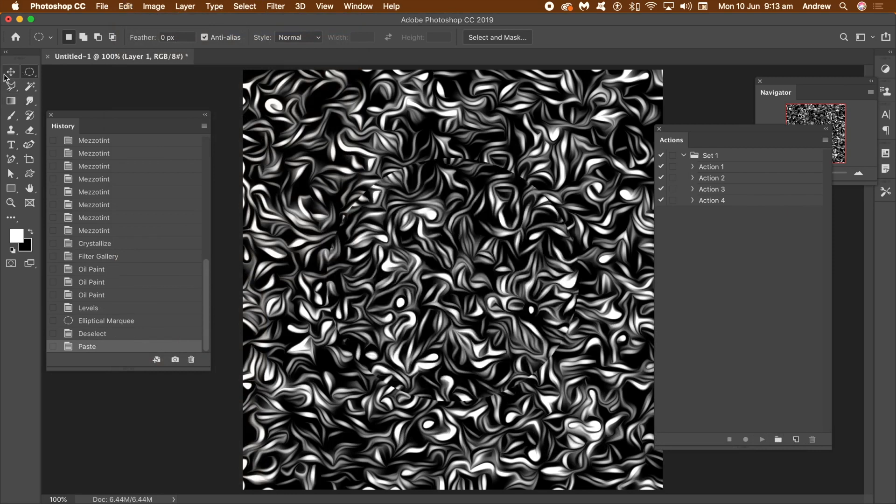
Shrink the pasted circle to about half size in the canvas's upper left, and place three overlapping duplicates of it below and beside it.
left_click(10, 73)
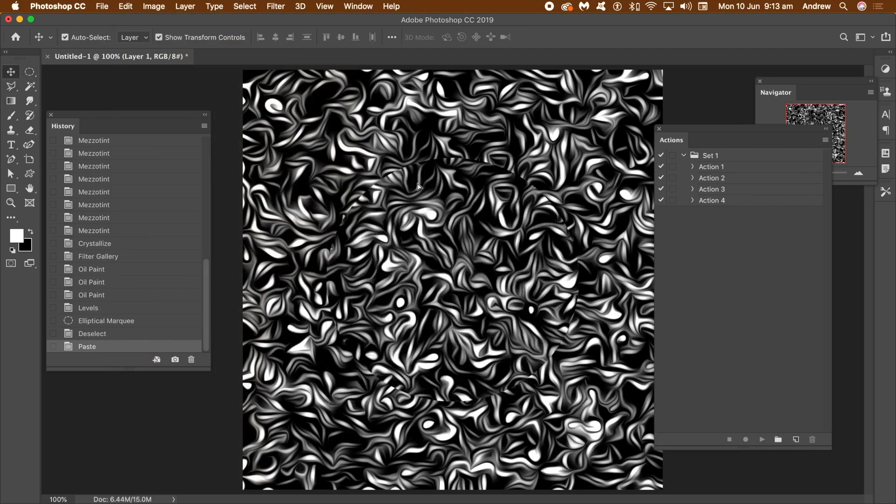
mouse_move(425, 178)
left_mouse_down()
mouse_move(403, 188)
mouse_move(428, 201)
mouse_move(416, 177)
left_mouse_up()
key("super+t")
left_click_drag(501, 313, 381, 198)
left_click_drag(330, 150, 372, 192)
key("Return")
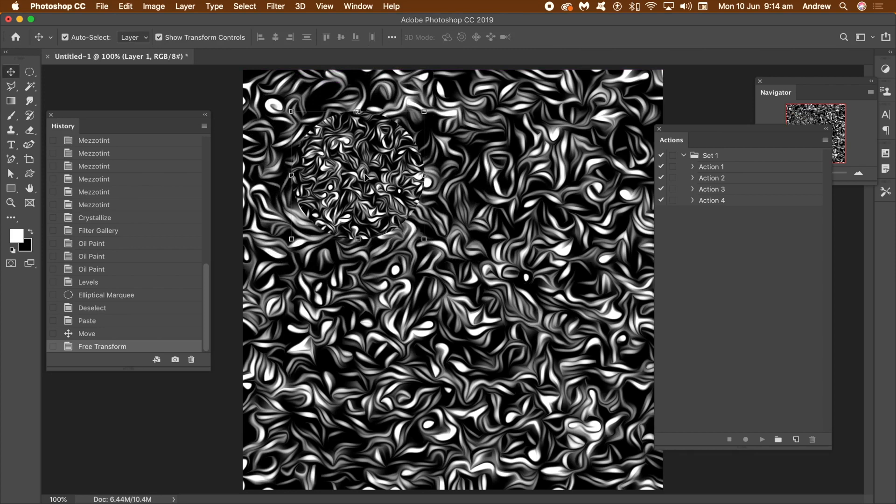
left_click_drag(358, 175, 436, 214)
left_click_drag(437, 195, 332, 305)
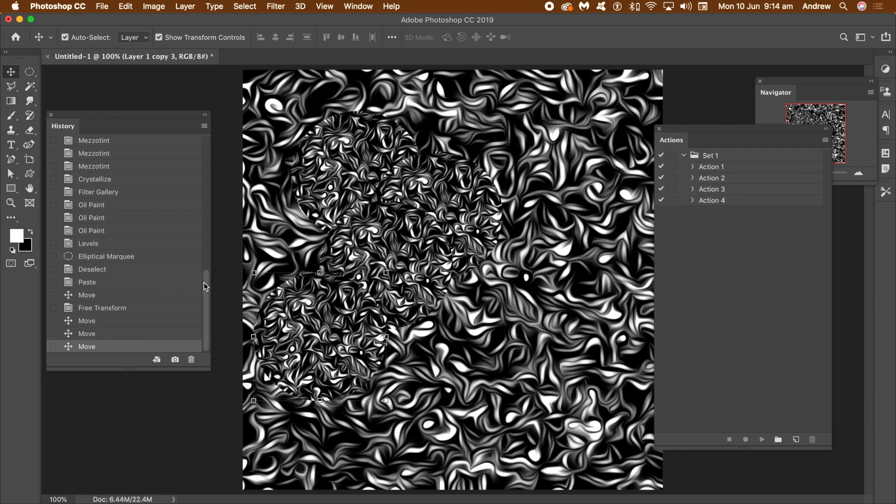
Revert the document to its initial blank New state in the history.
left_click_drag(204, 281, 208, 138)
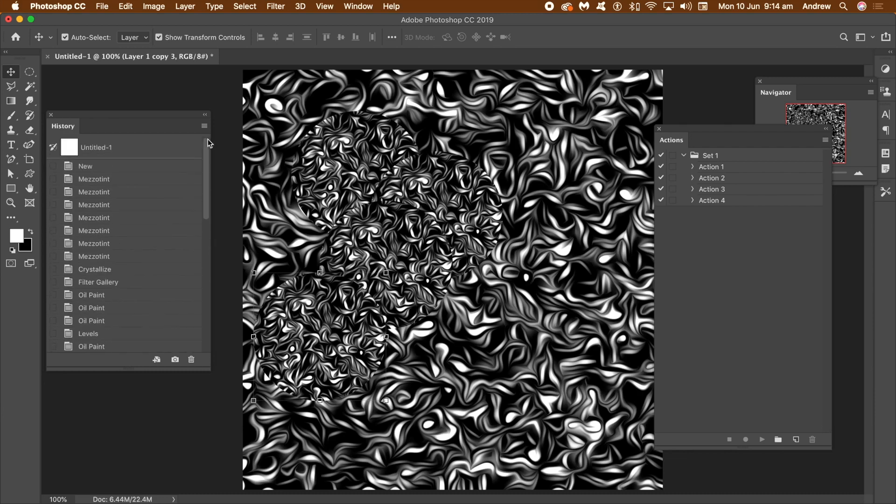
left_click(98, 166)
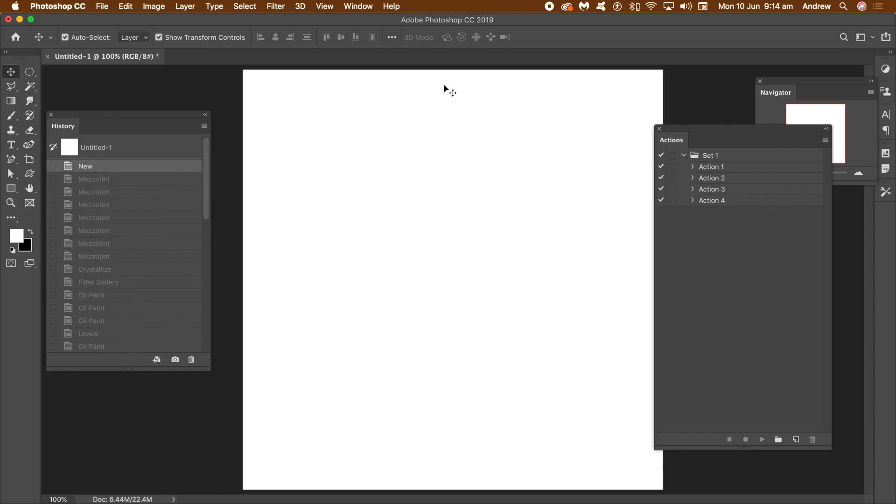
Apply the Mezzotint filter with type Medium Lines to the white canvas three times.
left_click(279, 7)
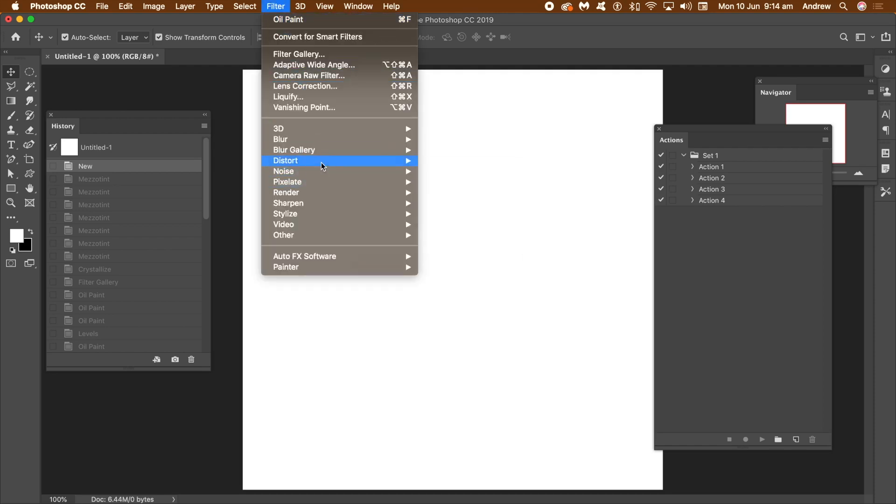
mouse_move(322, 165)
mouse_move(326, 182)
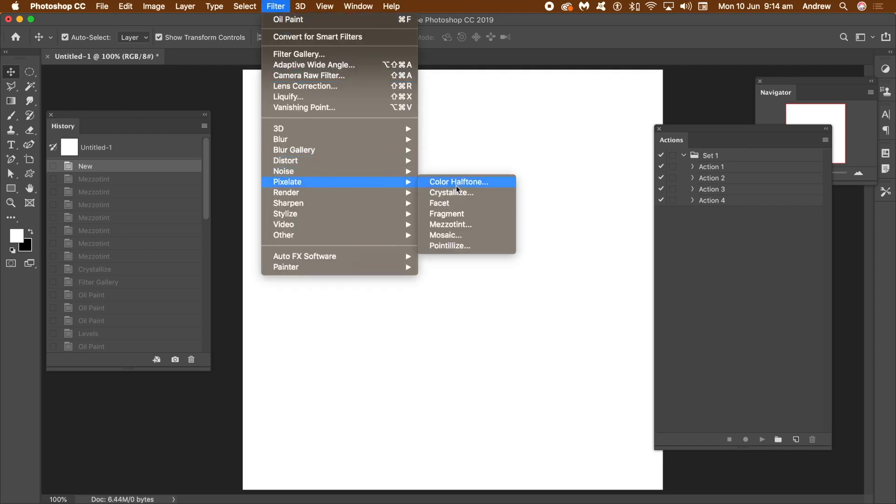
left_click(466, 225)
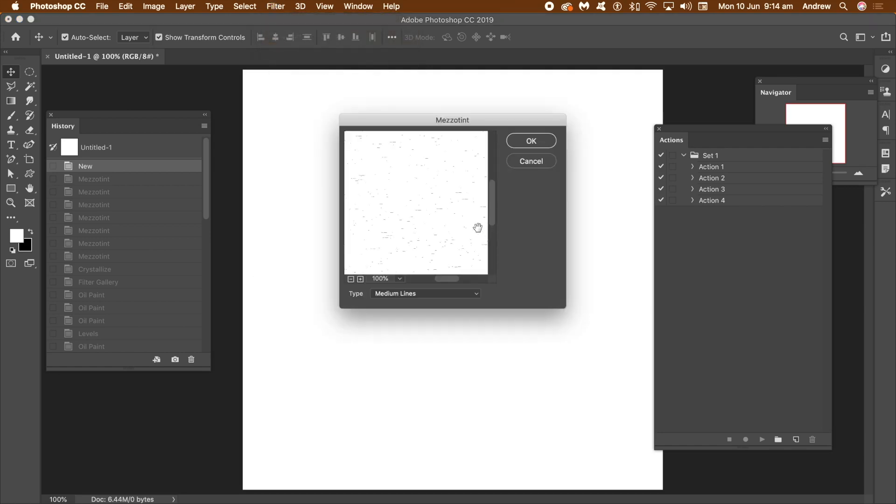
left_click(532, 141)
left_click(269, 7)
left_click(273, 19)
left_click(273, 8)
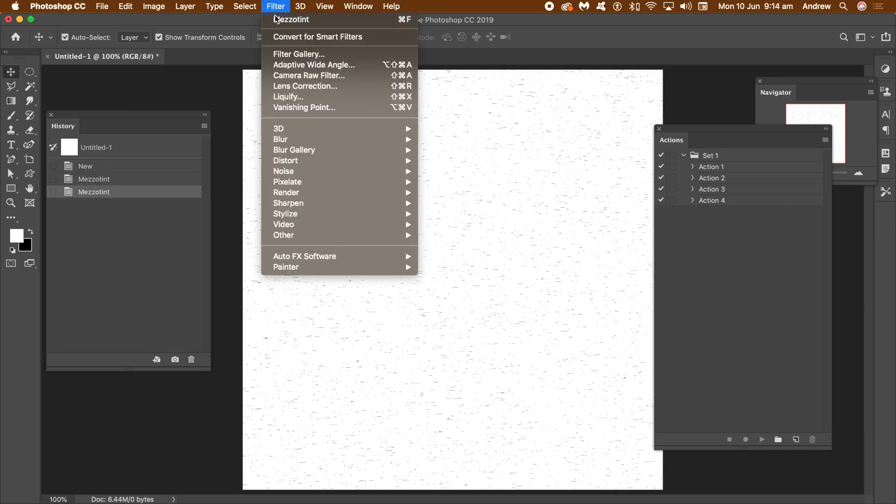
left_click(276, 19)
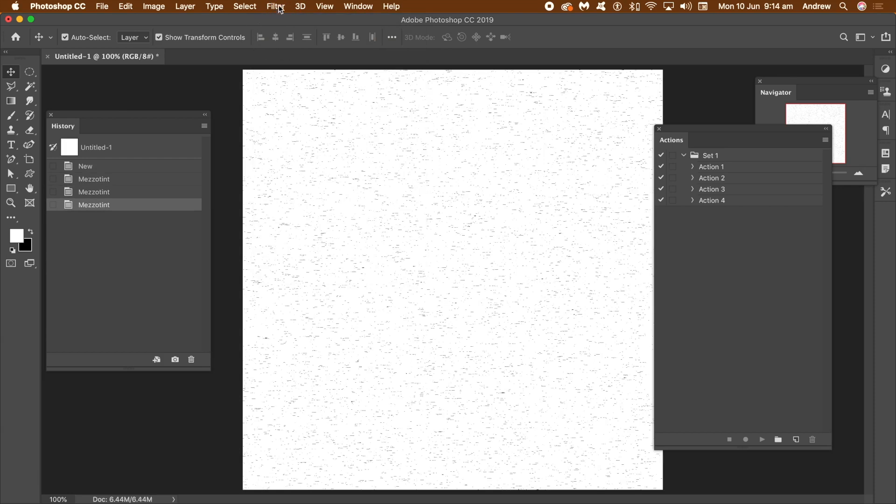
Apply the Crystallize filter to the sparse lines with a cell size of 10.
left_click(278, 7)
mouse_move(309, 183)
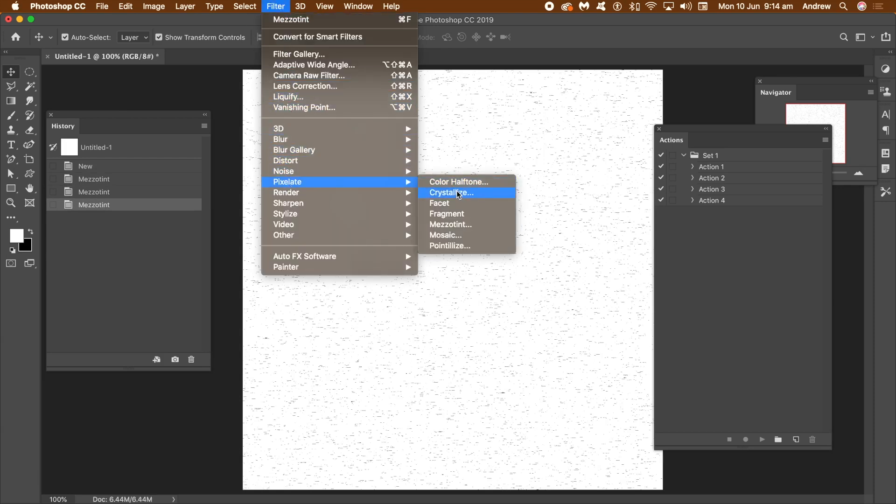
left_click(459, 192)
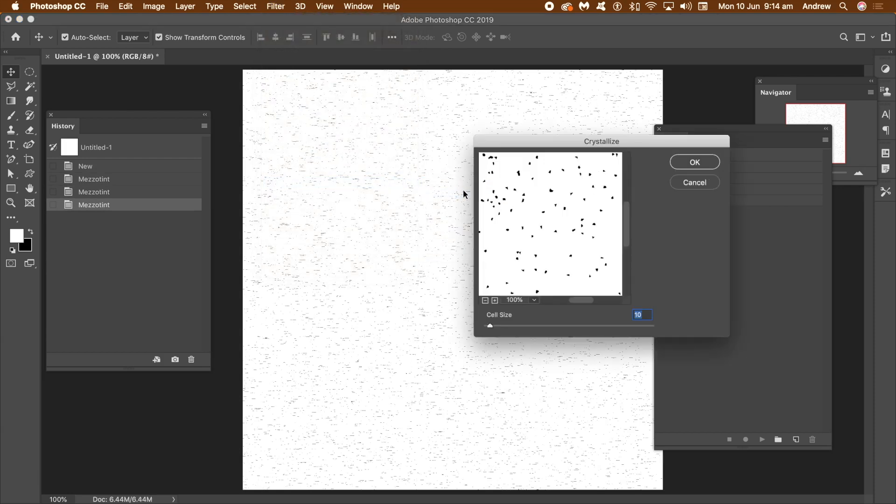
left_click(695, 162)
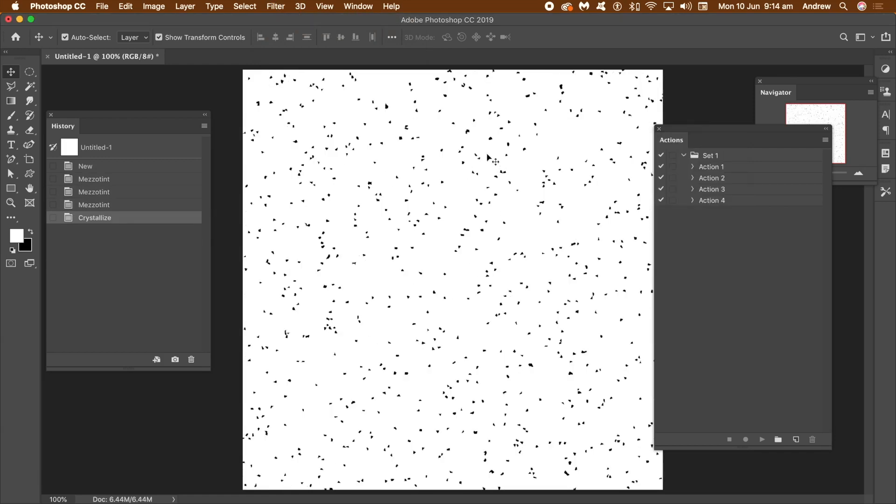
Apply the Stamp filter from the Filter Gallery to the speckles with Light/Dark Balance 49 and Smoothness 1.
left_click(278, 7)
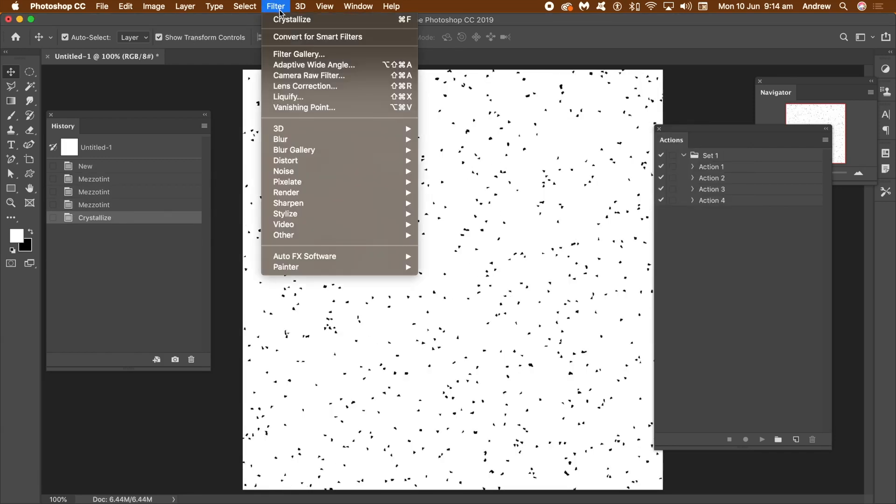
left_click(291, 54)
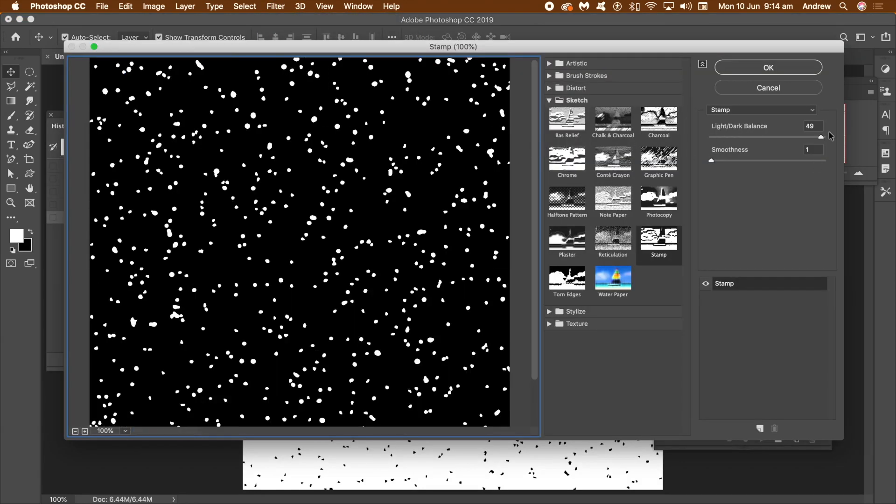
left_click(768, 68)
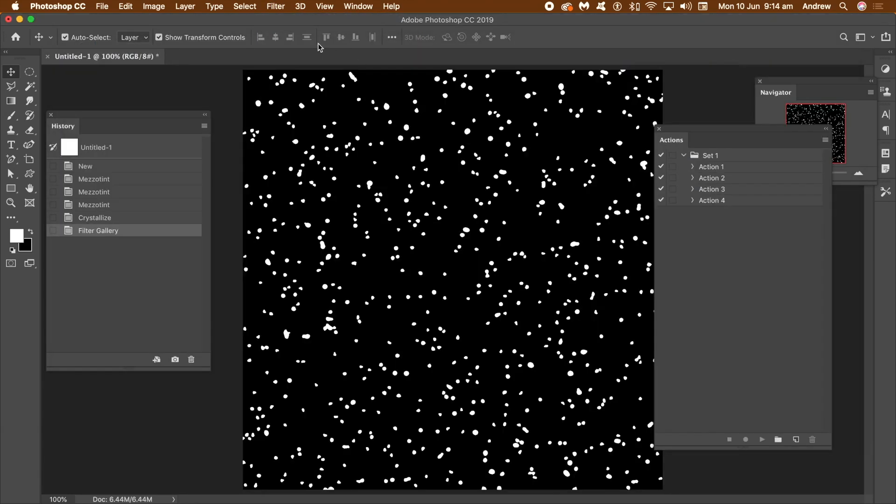
Apply the Oil Paint filter twice with Stylization 9.2, Cleanliness 9.4, Scale 8.2, Bristle Detail 4.7 and Lighting off.
left_click(284, 7)
mouse_move(397, 214)
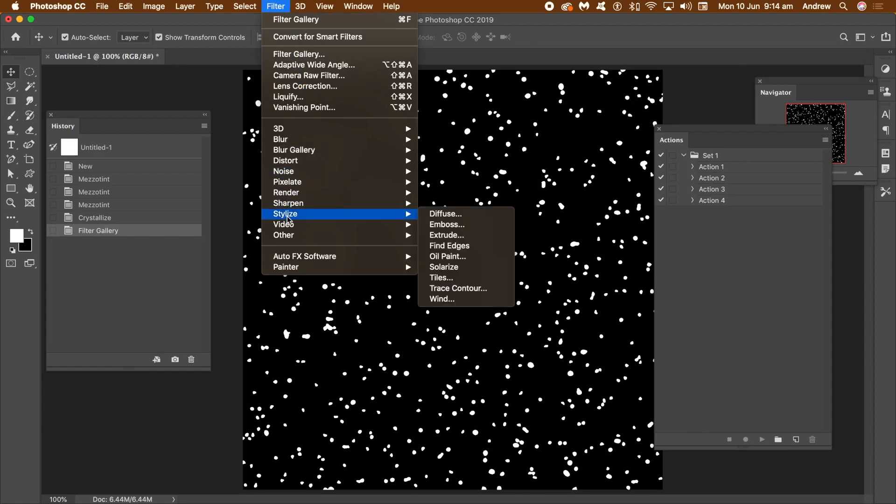
left_click(446, 256)
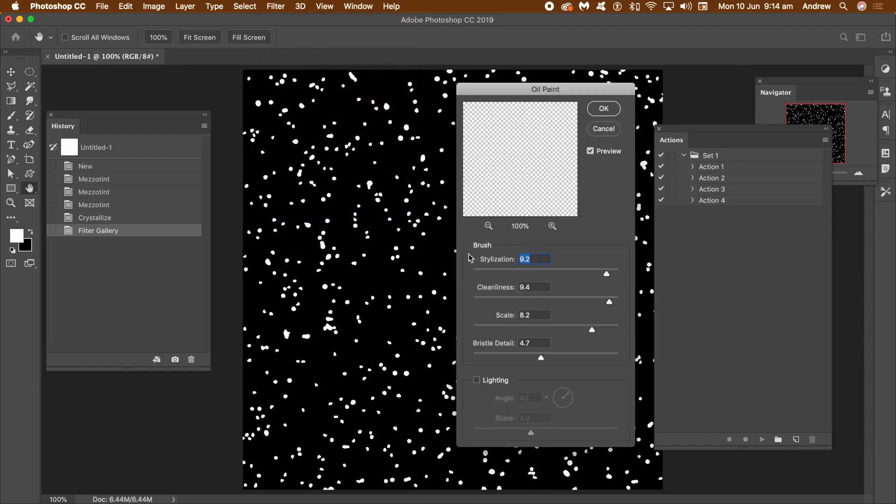
left_click(604, 108)
left_click(276, 6)
left_click(276, 21)
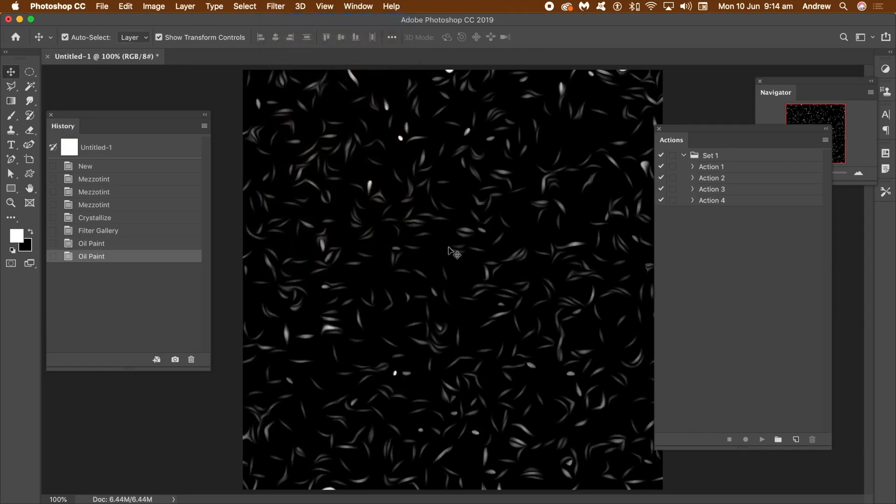
Brighten the sparse swirls with a Levels adjustment, setting the midtone input to 2.27 and the white input to 107.
left_click(153, 6)
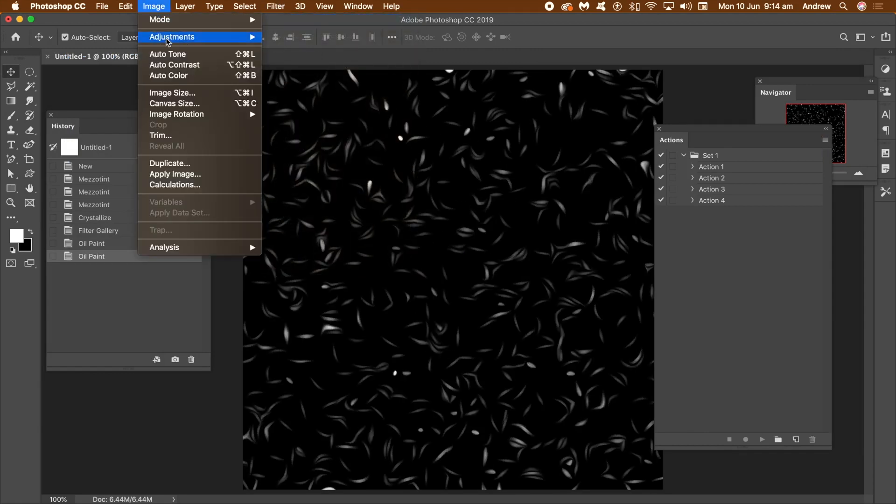
mouse_move(169, 37)
left_click(293, 48)
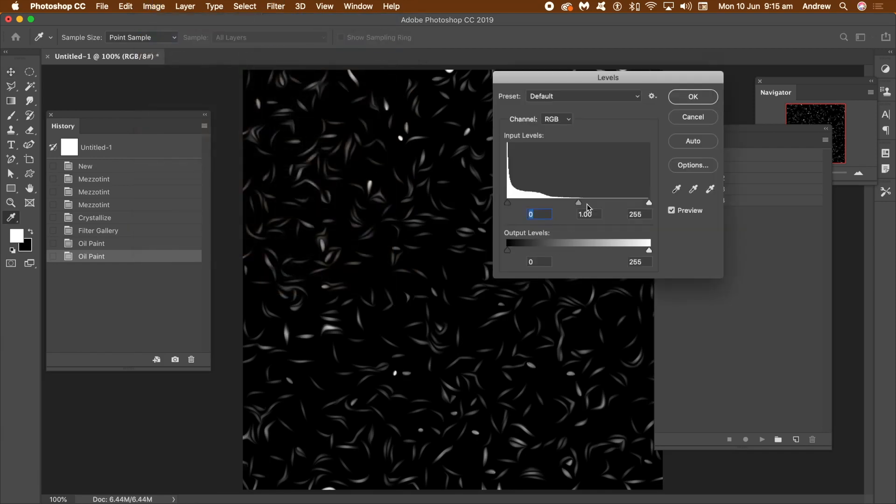
left_click_drag(574, 204, 537, 204)
left_click_drag(649, 203, 567, 205)
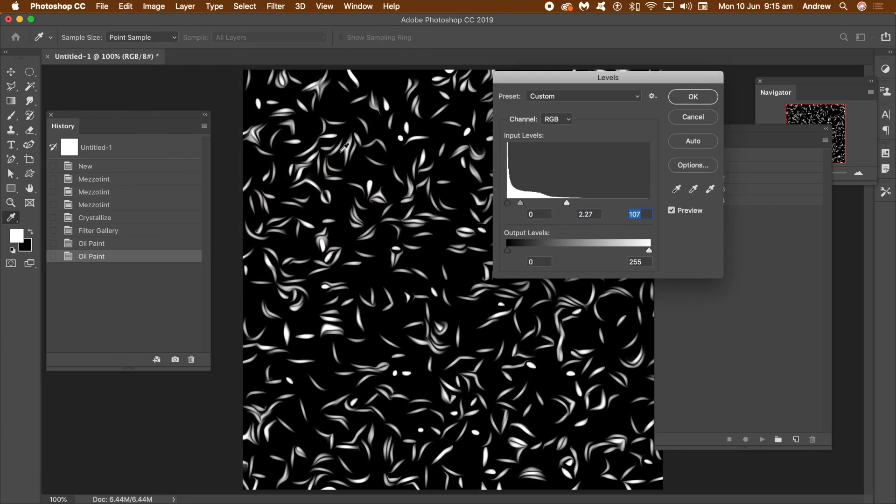
left_click(677, 101)
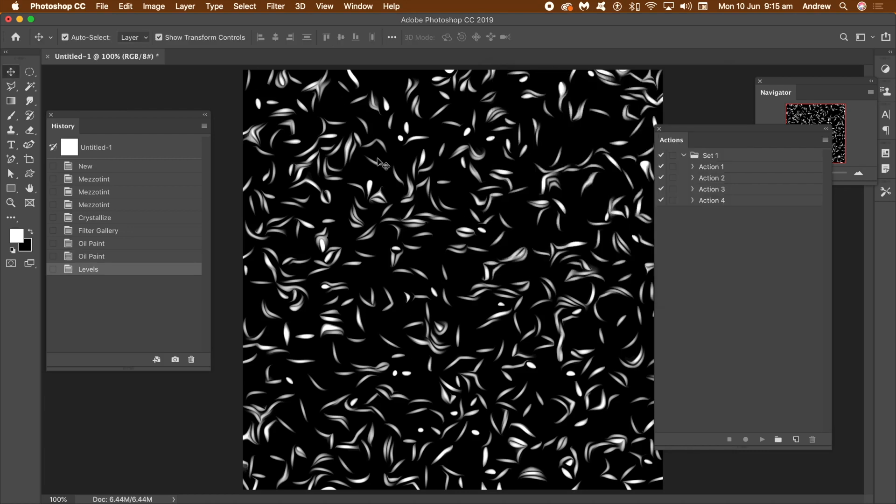
Return the document to its blank New history state and move the Actions panel slightly toward the canvas.
left_click(104, 168)
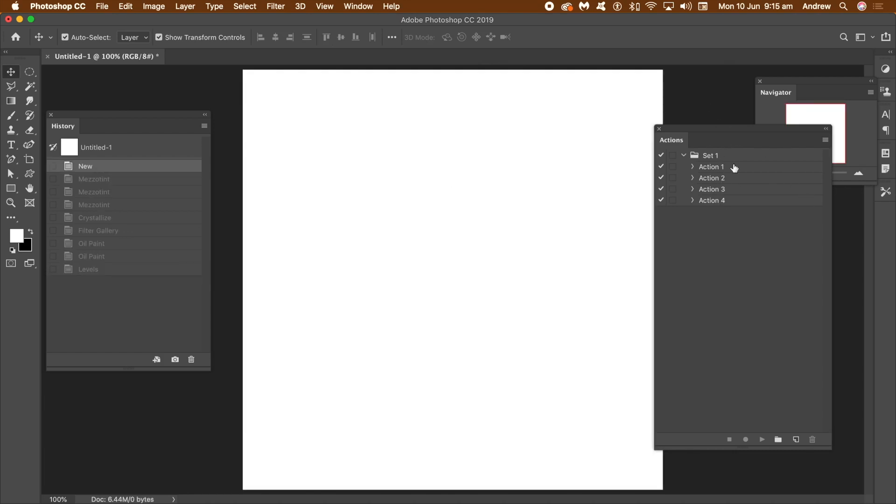
left_click_drag(732, 130, 708, 118)
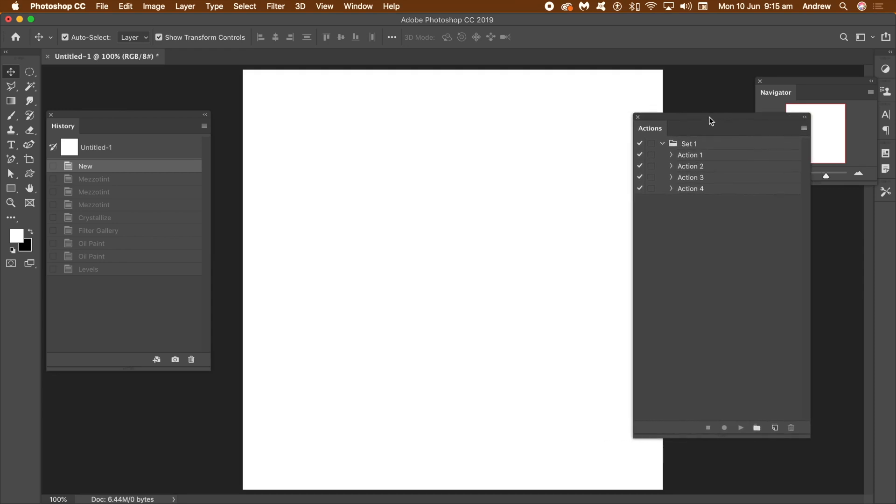
Create a new action named Action 5 in Set 1, with no function key or color, and start recording it.
left_click(358, 6)
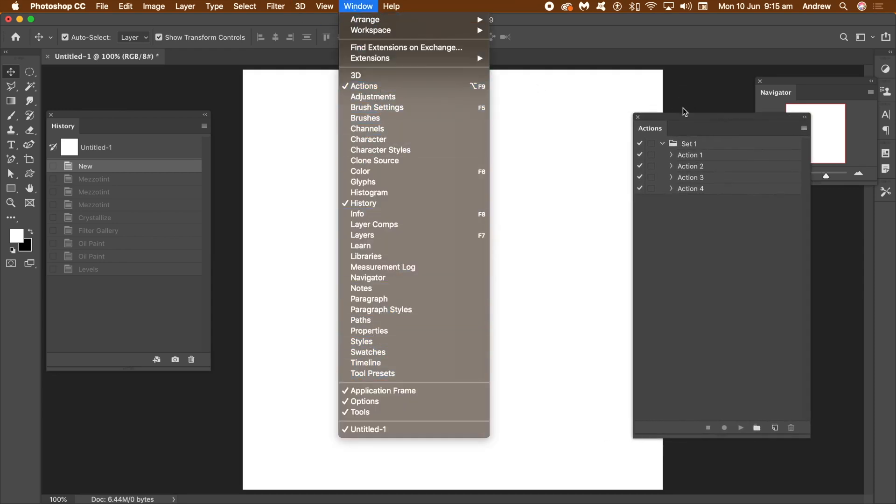
left_click(674, 118)
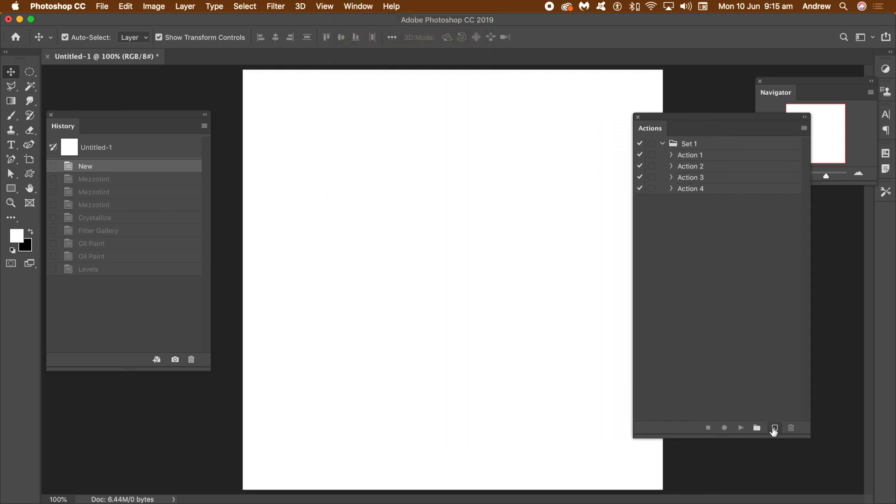
left_click(769, 427)
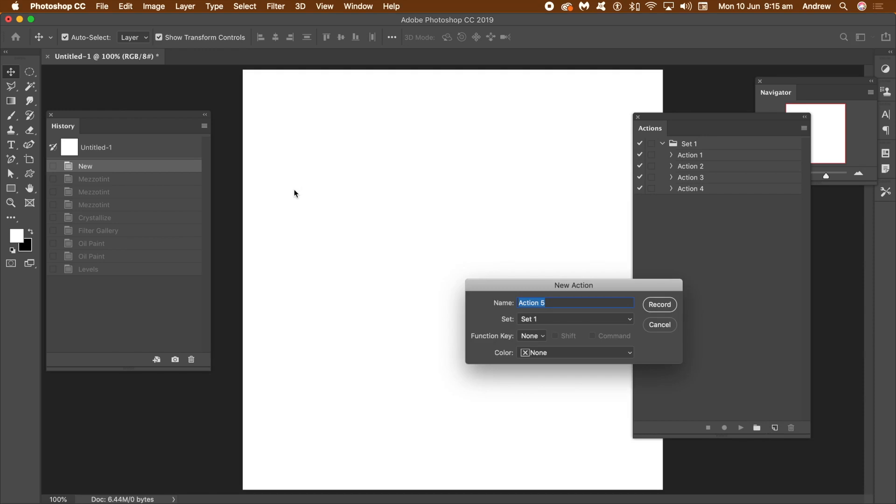
left_click(662, 306)
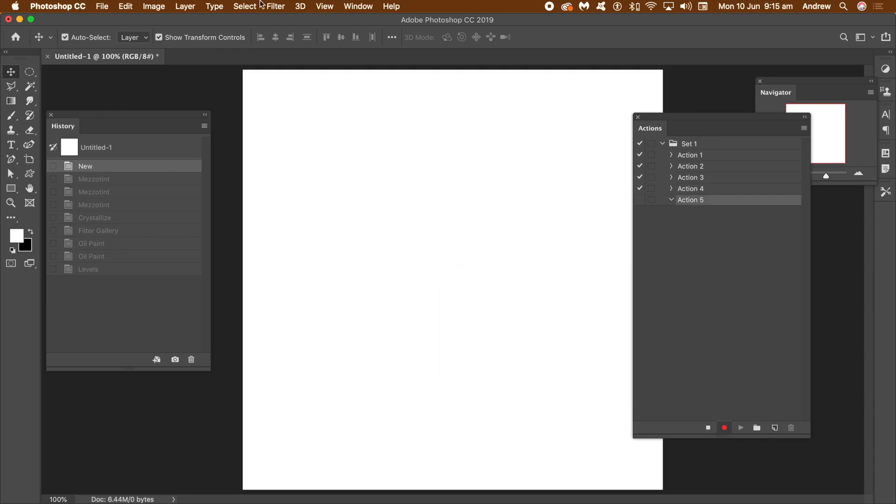
Apply the Mezzotint filter with type Medium Lines 19 times in a row to the blank canvas.
left_click(277, 7)
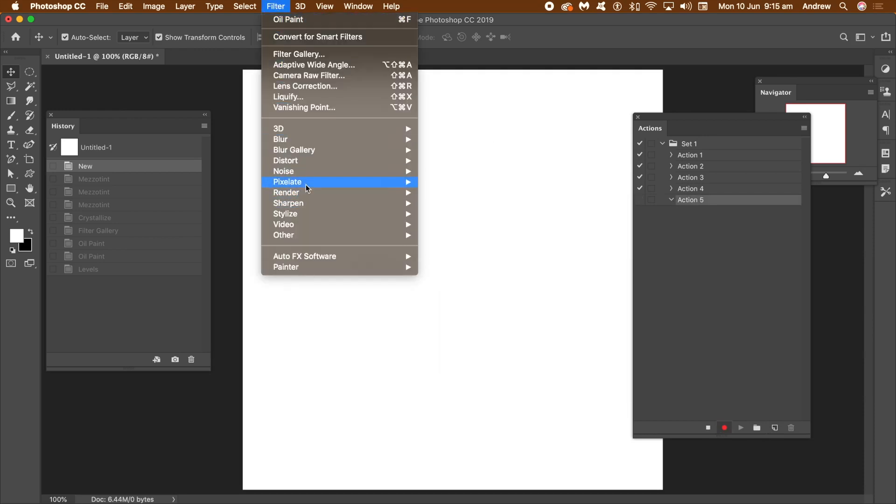
mouse_move(306, 183)
left_click(451, 225)
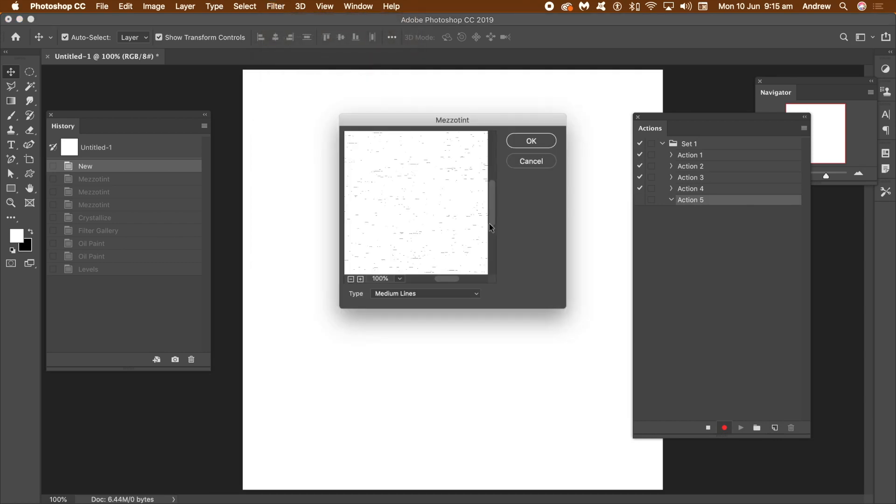
left_click(531, 141)
left_click(276, 7)
left_click(289, 17)
left_click(276, 6)
left_click(279, 12)
left_click(277, 7)
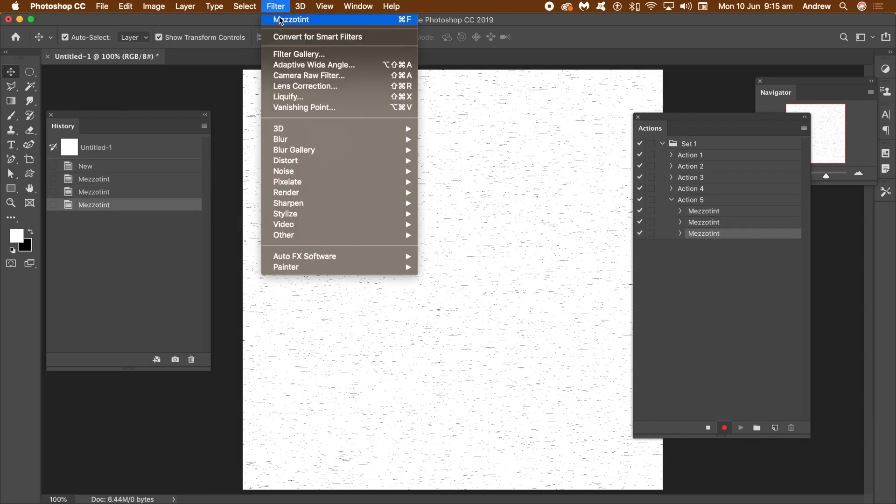
left_click(285, 19)
left_click(276, 6)
left_click(279, 20)
left_click(276, 7)
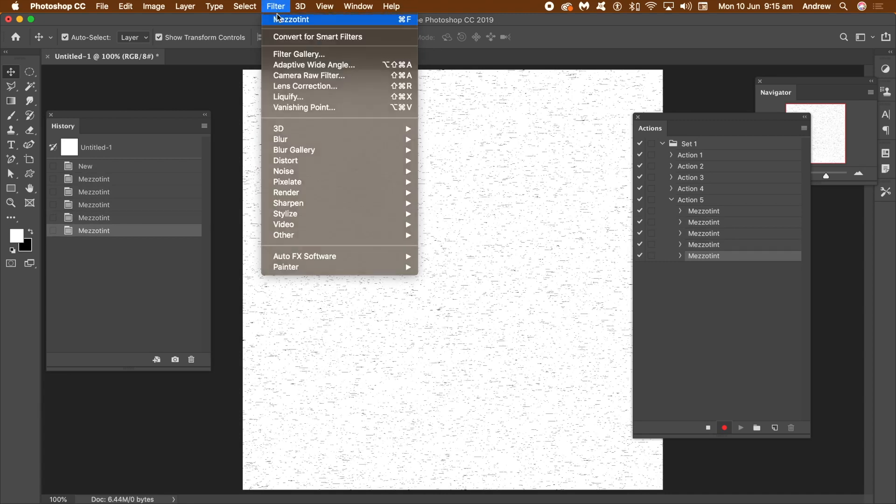
left_click(280, 19)
left_click(276, 7)
left_click(277, 7)
left_click(276, 6)
left_click(280, 19)
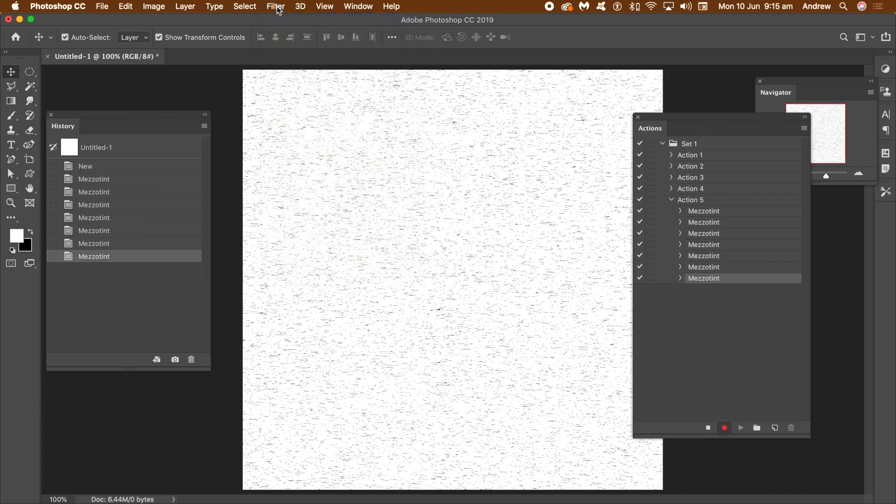
left_click(276, 7)
left_click(280, 19)
left_click(276, 7)
left_click(280, 19)
left_click(276, 6)
left_click(280, 20)
left_click(276, 6)
left_click(280, 19)
left_click(277, 7)
left_click(280, 20)
left_click(276, 7)
left_click(280, 20)
left_click(276, 7)
left_click(280, 15)
left_click(276, 6)
left_click(280, 15)
left_click(276, 6)
left_click(281, 19)
left_click(276, 7)
left_click(281, 19)
left_click(276, 7)
left_click(282, 20)
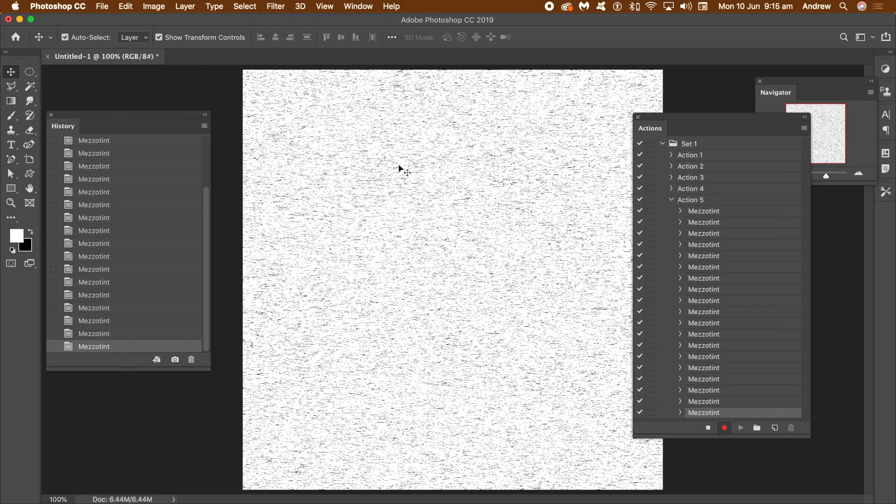
Apply the Crystallize filter with a cell size of 10 to the mezzotint texture.
left_click(276, 7)
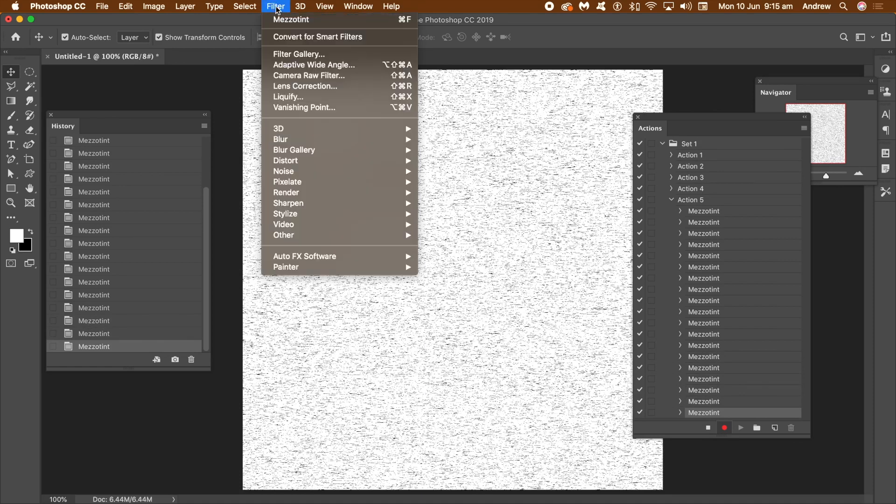
mouse_move(286, 183)
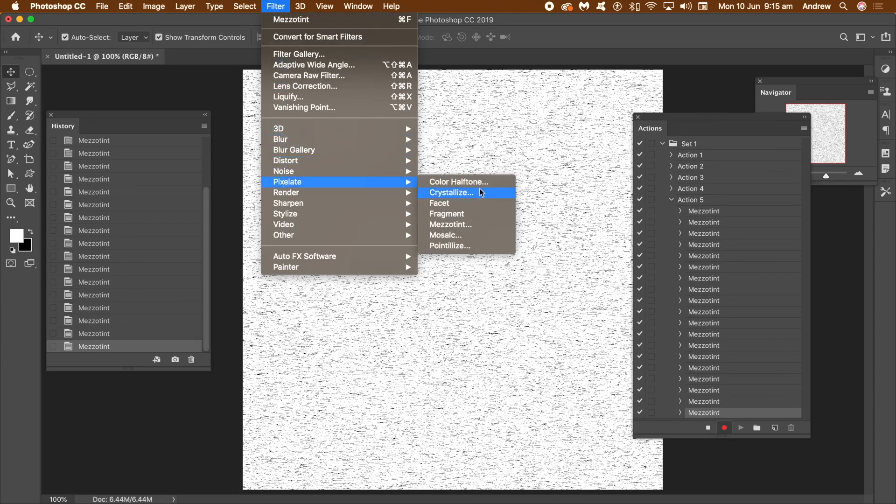
left_click(461, 197)
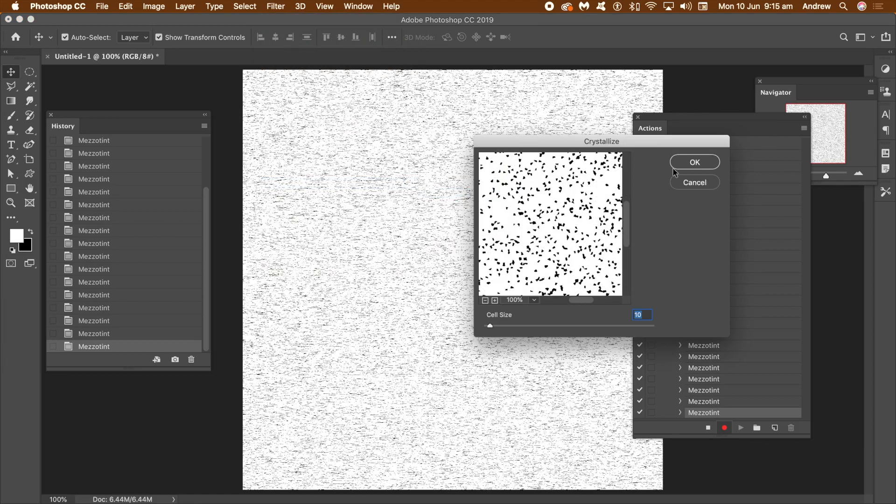
left_click(688, 159)
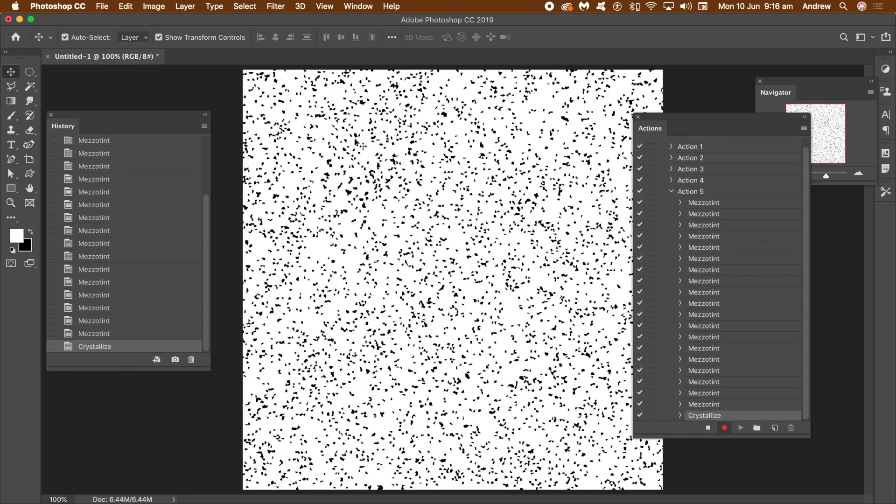
Apply the Stamp filter from the Filter Gallery with Light/Dark Balance 49 and Smoothness 1 to the crystallized speckles.
left_click(275, 7)
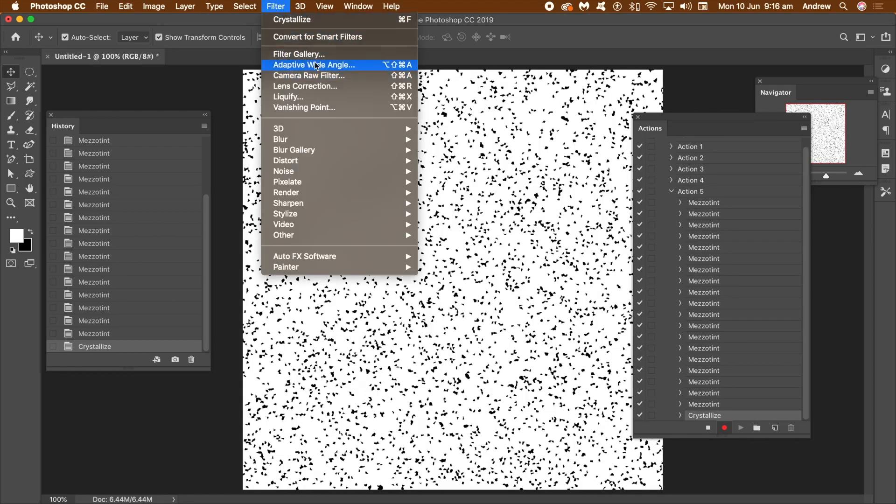
left_click(299, 54)
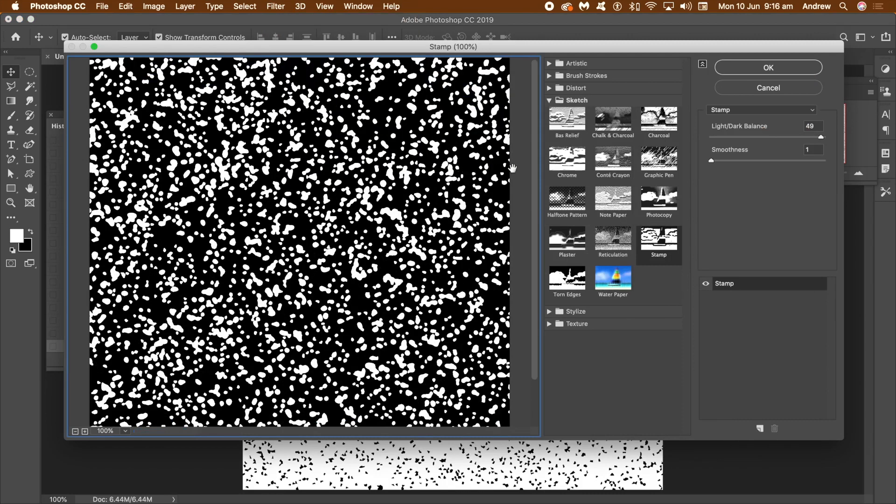
left_click(739, 74)
Apply the Oil Paint filter four times with Stylization 9.2, Cleanliness 9.4, Scale 8.2, Bristle Detail 4.7 and Lighting off.
left_click(276, 6)
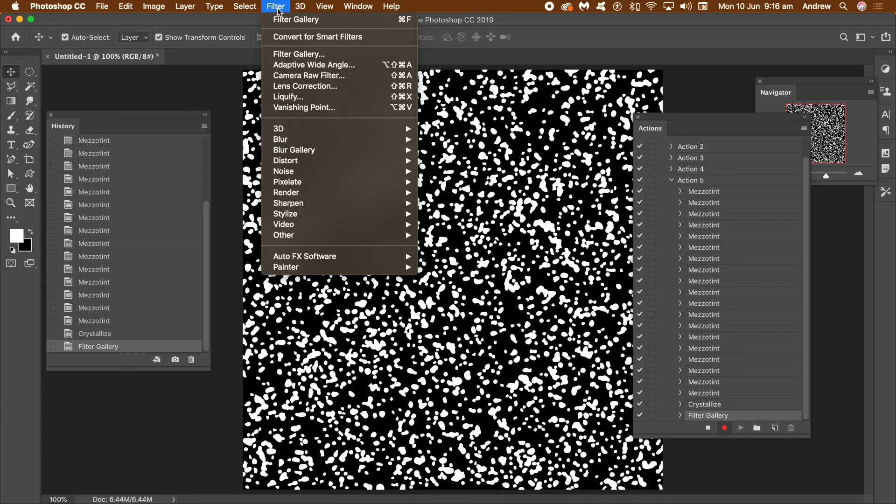
mouse_move(281, 215)
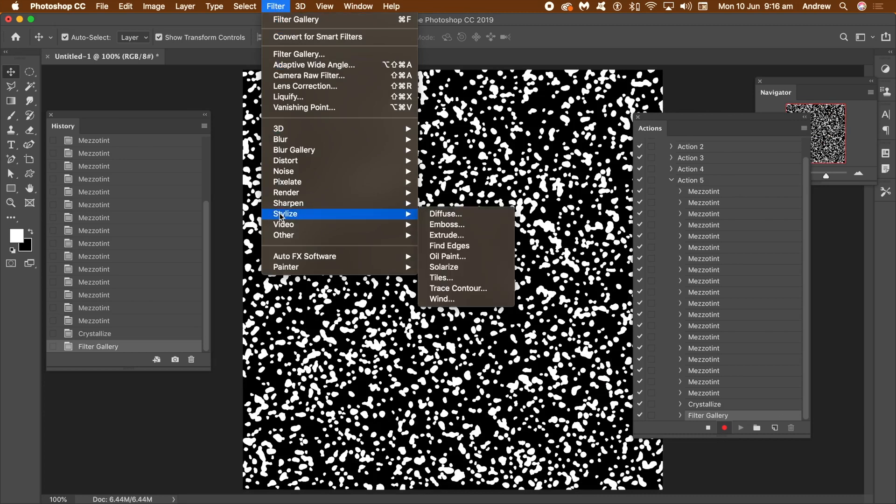
left_click(448, 257)
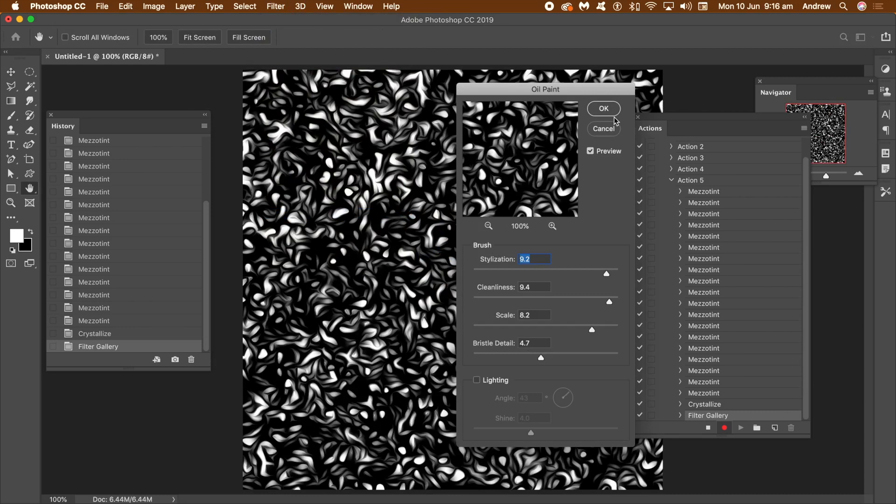
left_click(606, 109)
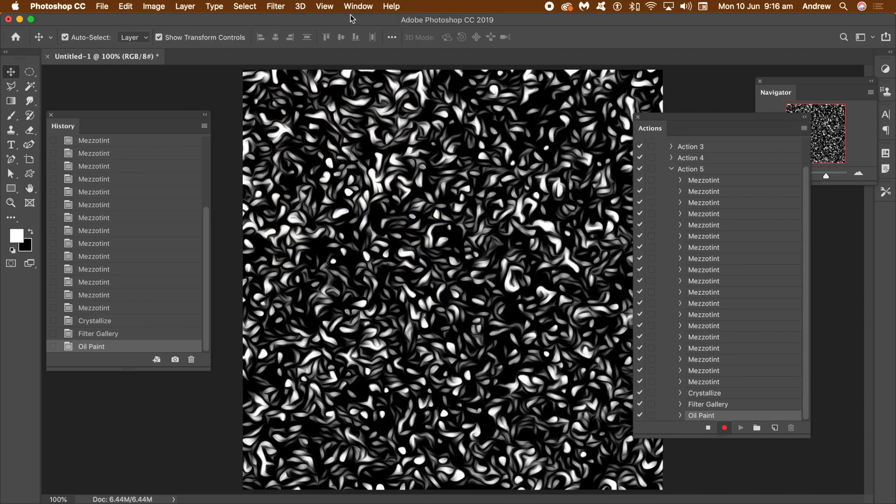
left_click(281, 8)
left_click(280, 18)
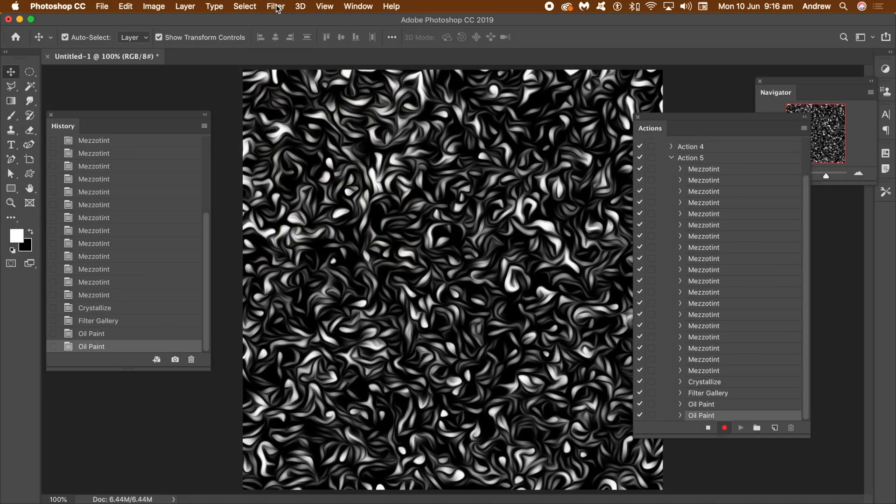
left_click(276, 7)
left_click(280, 17)
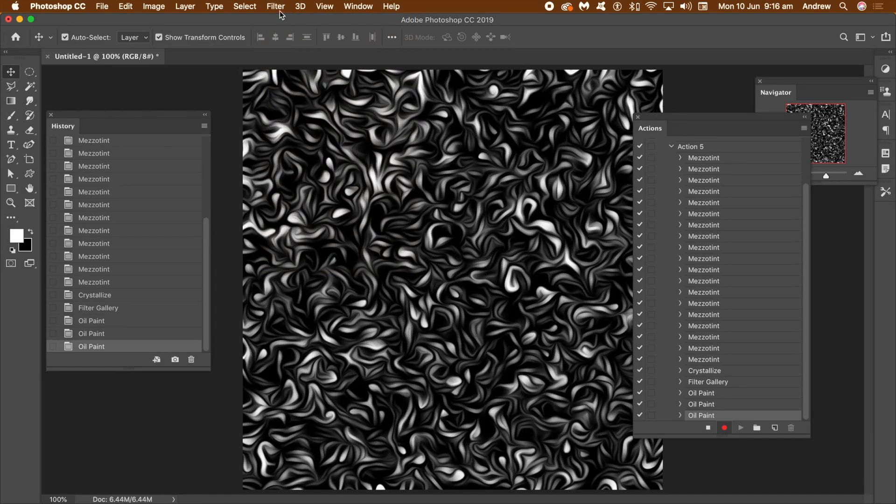
left_click(280, 8)
left_click(281, 17)
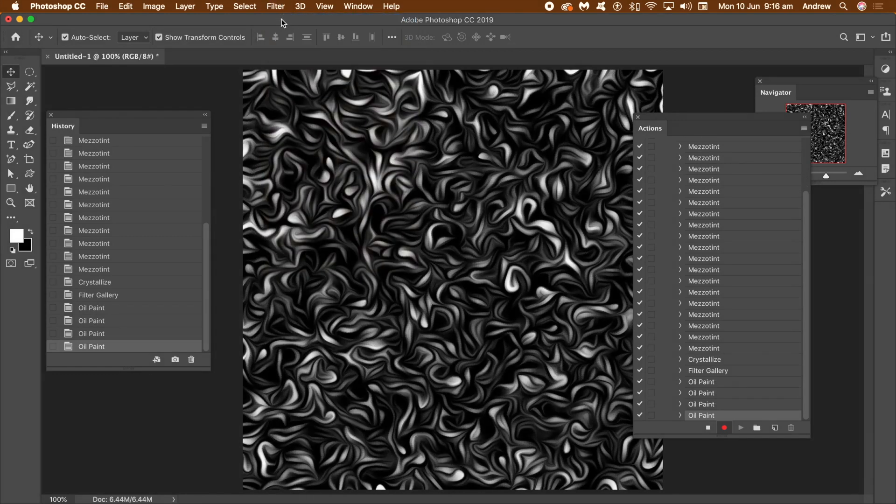
Brighten the dense swirls with a Levels adjustment, setting the midtone input to 1.74 and the white input to 175.
left_click(157, 8)
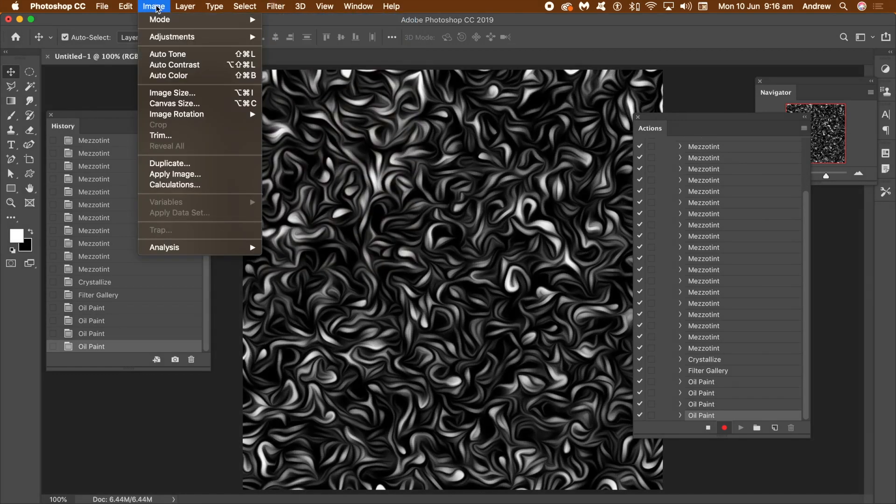
mouse_move(162, 38)
left_click(286, 47)
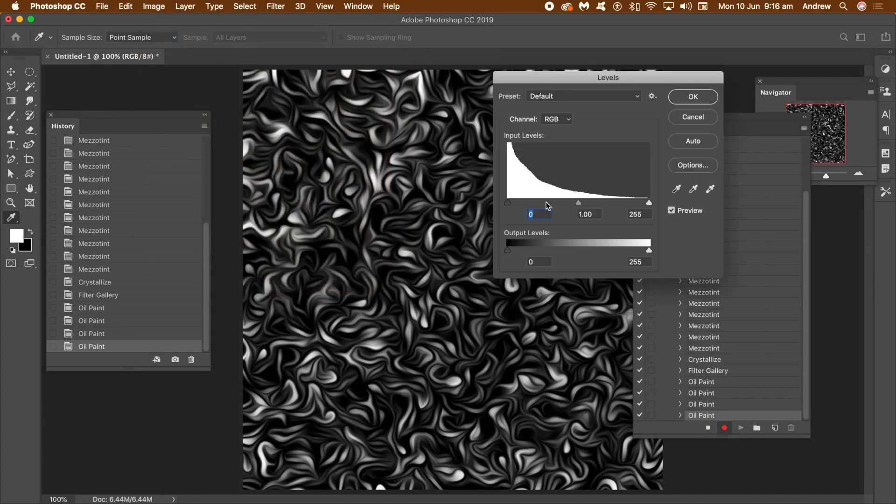
left_click_drag(578, 204, 541, 204)
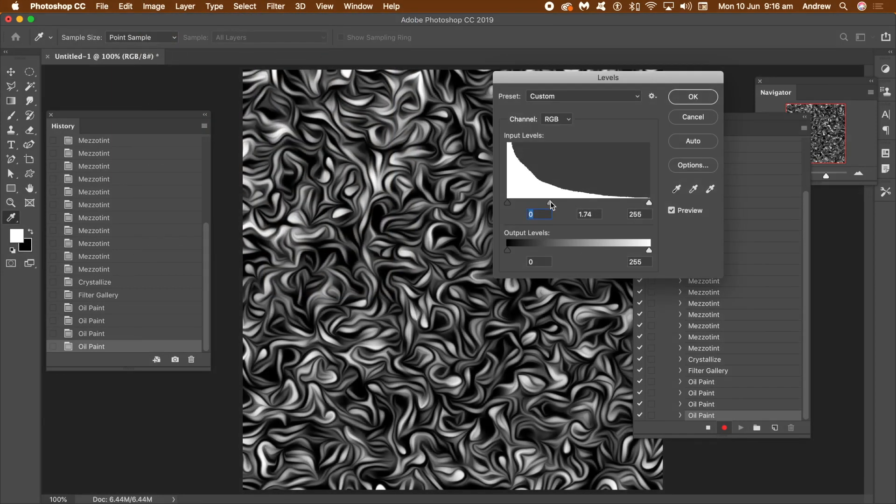
left_click_drag(649, 203, 603, 204)
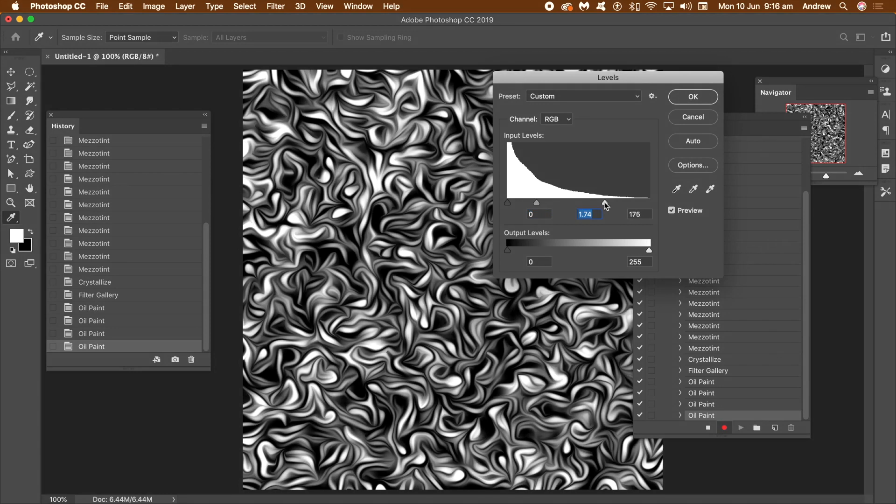
left_click(701, 97)
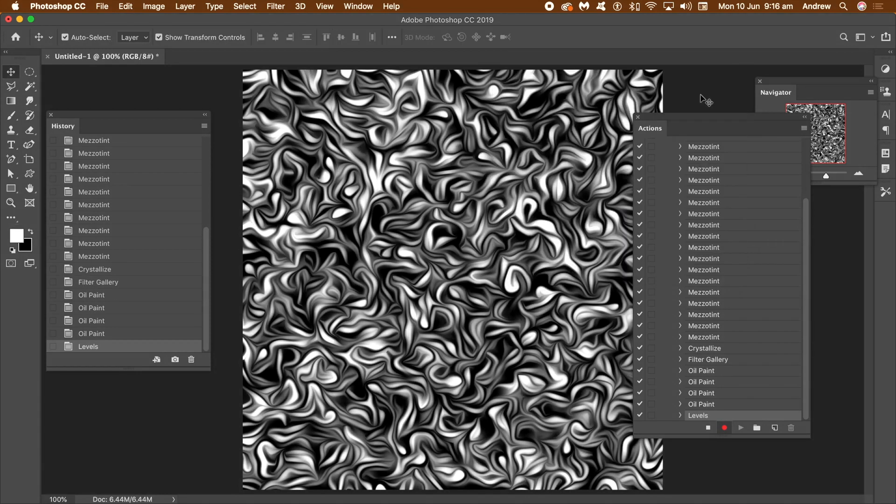
Stop recording the action and collapse Action 5 in the action list.
left_click(709, 429)
left_click_drag(804, 220, 806, 150)
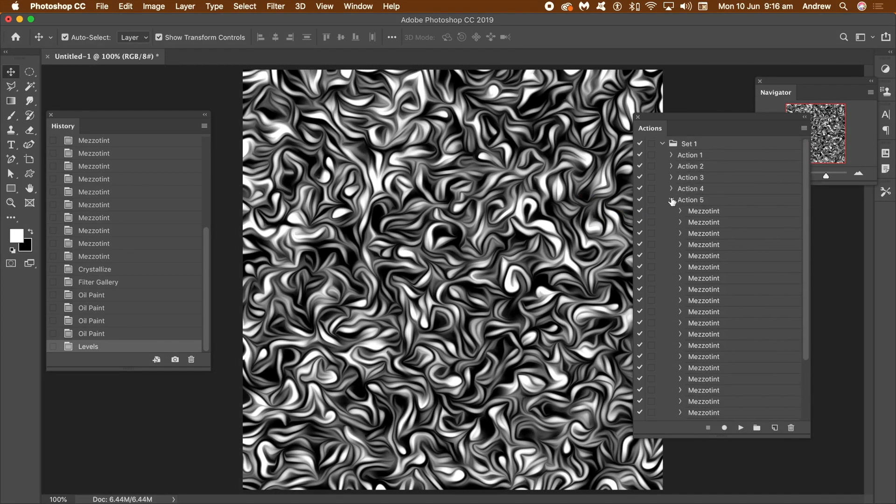
left_click(671, 199)
Set the Levels history state as the source for the History Brush.
left_click(53, 347)
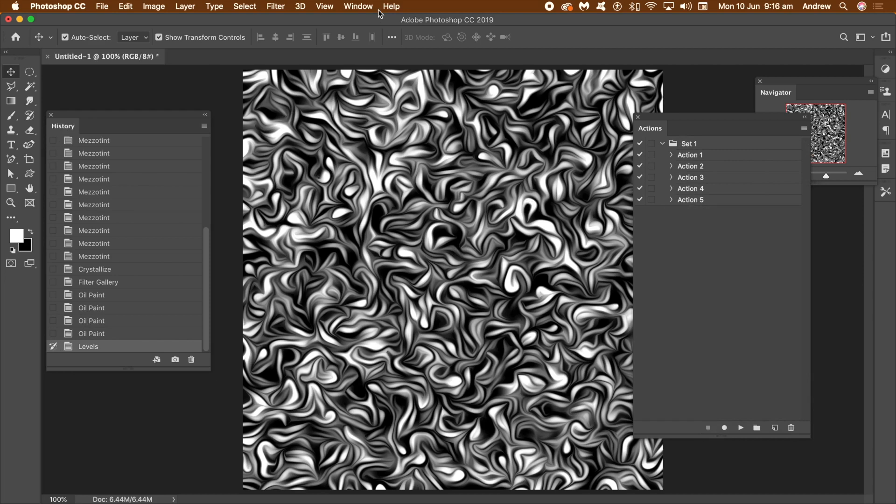
left_click(360, 7)
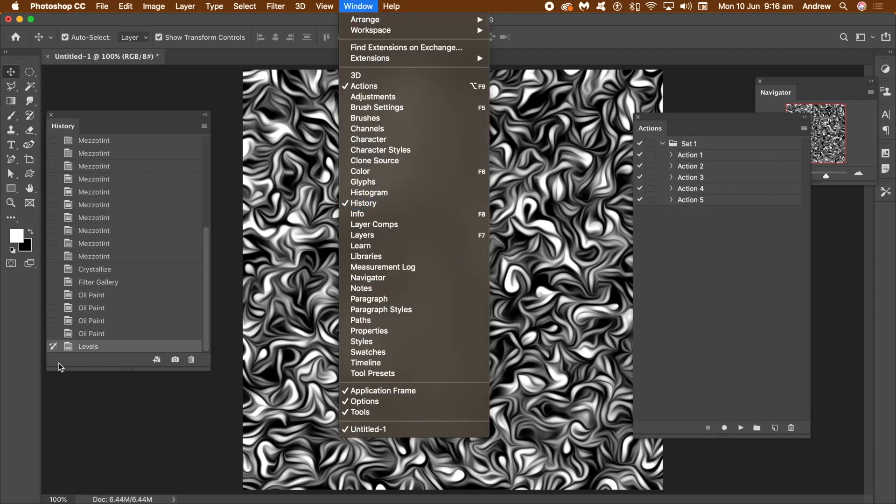
left_click(52, 350)
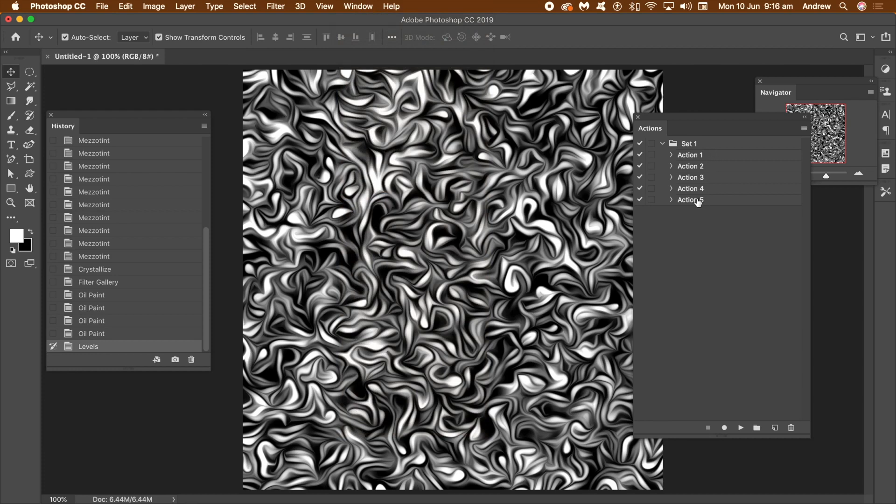
Fill the canvas with the white foreground color at 100% opacity in Normal mode and play Action 5 to generate another swirl texture.
left_click(698, 201)
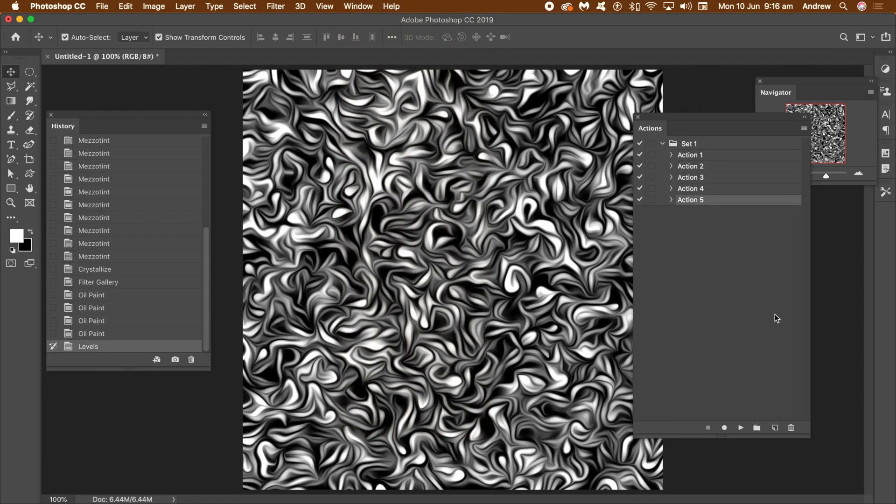
left_click(126, 6)
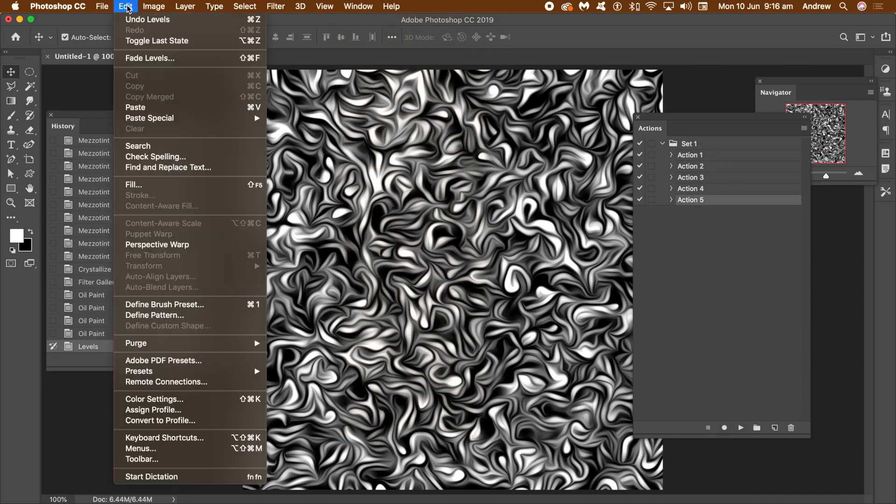
left_click(134, 185)
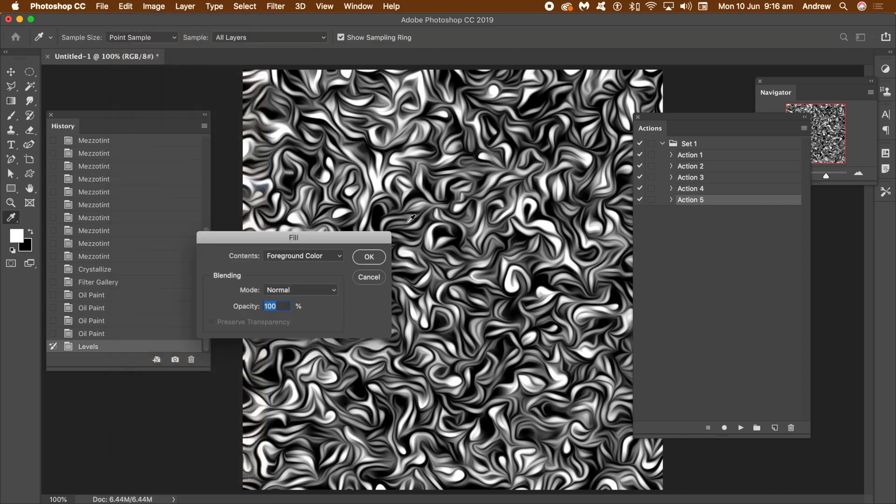
left_click(369, 257)
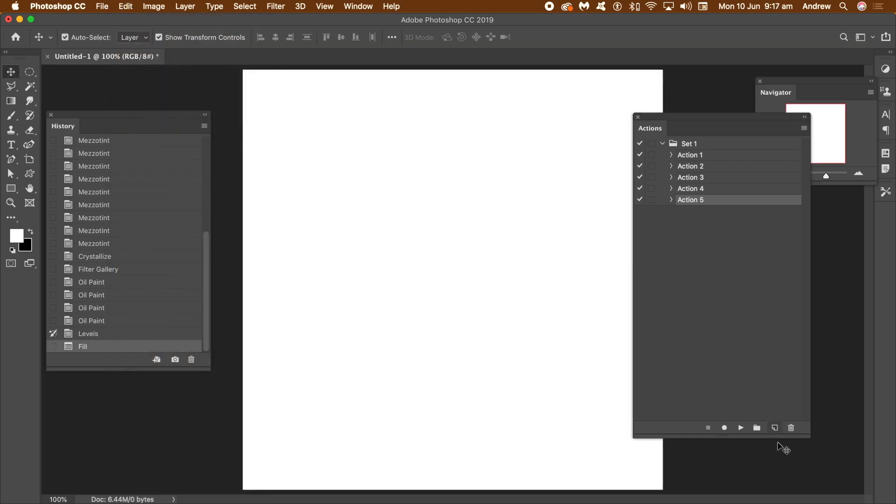
left_click(740, 428)
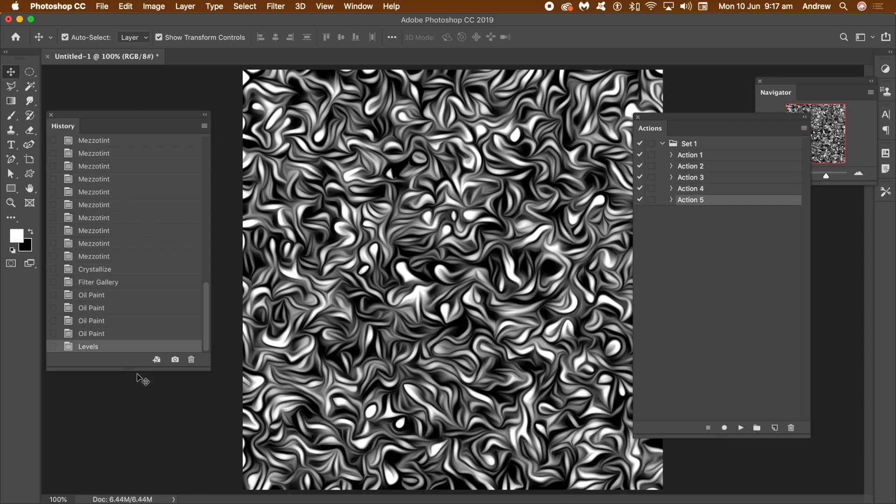
Lengthen the history list and compare the earlier swirl texture with the newly generated one through their Levels states.
left_click_drag(140, 370, 122, 486)
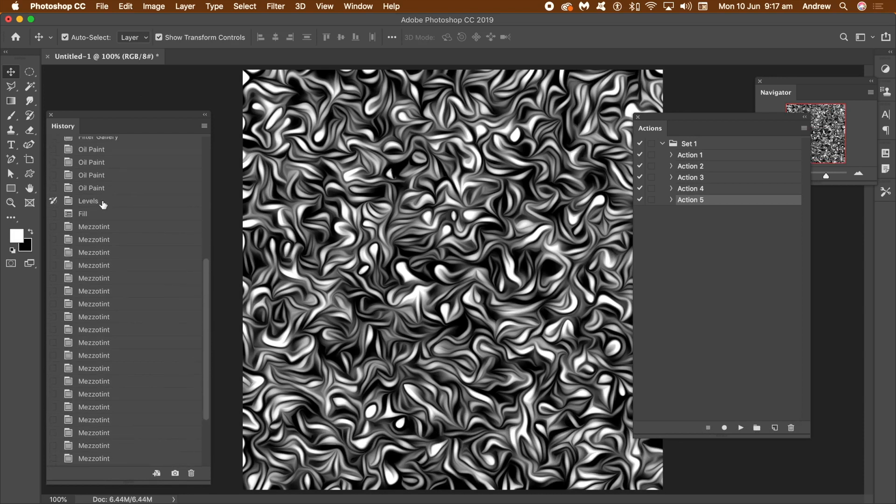
left_click(103, 205)
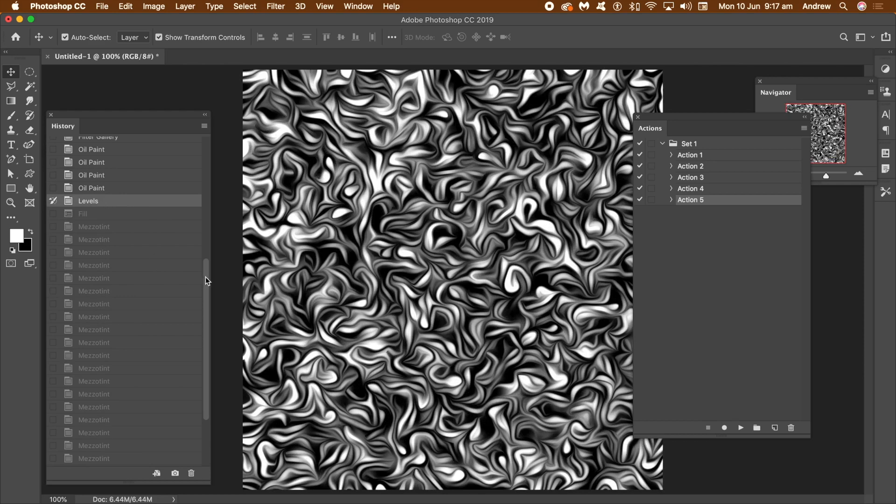
left_click_drag(207, 281, 201, 377)
left_click(78, 461)
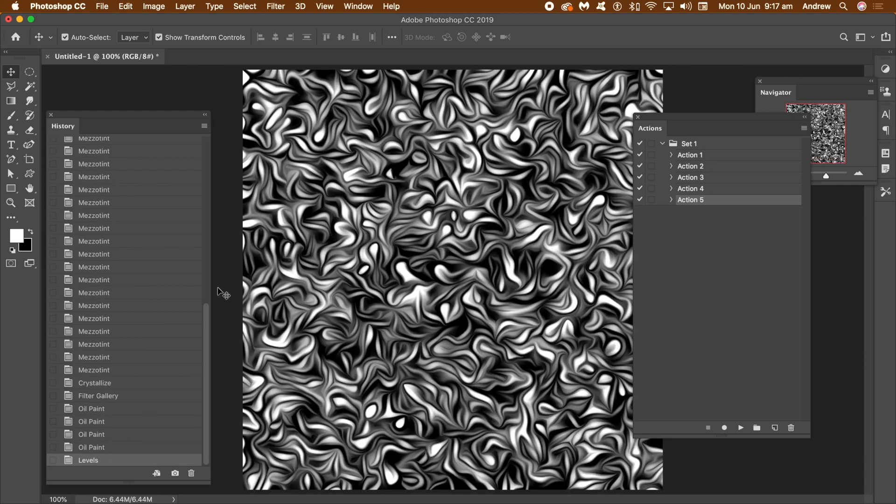
left_click_drag(207, 315, 204, 270)
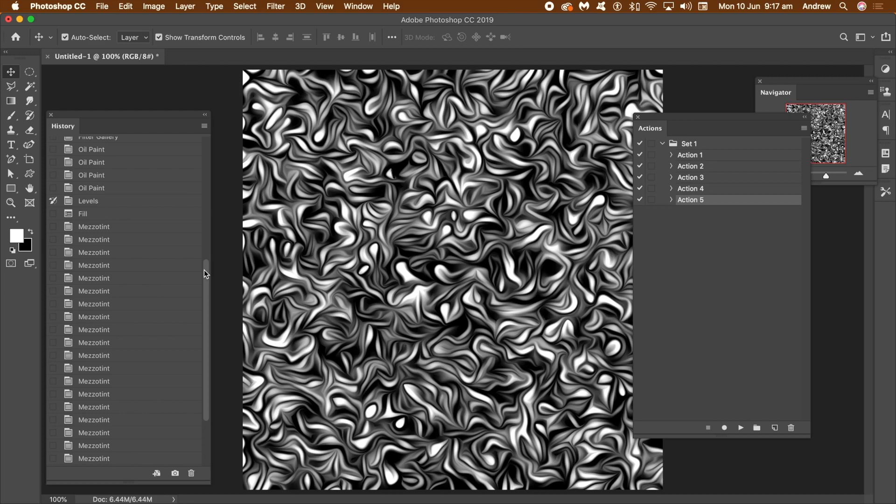
Fill the new texture with History content in Difference mode at 100% opacity to blend the two swirl textures.
key("shift+F5")
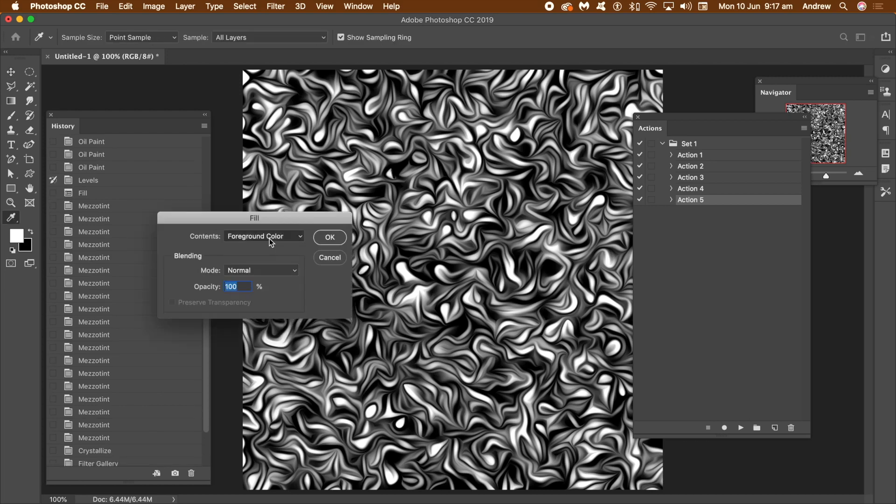
left_click(270, 238)
left_click(252, 288)
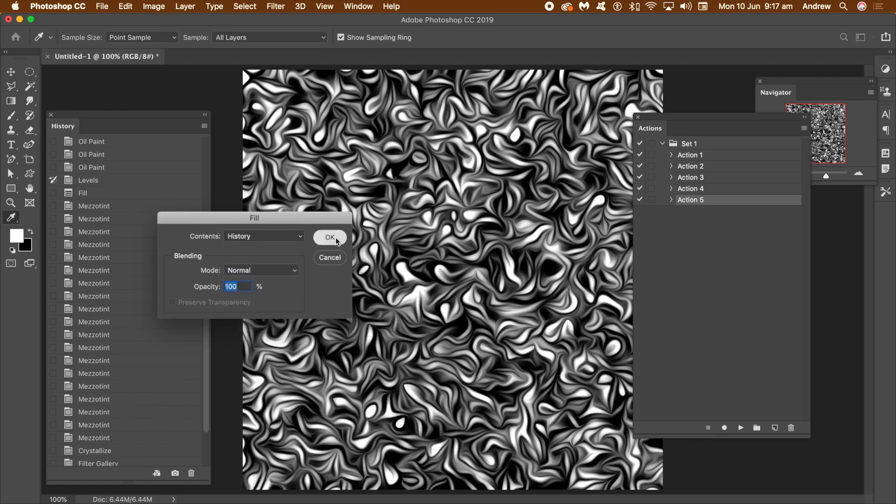
left_click(270, 272)
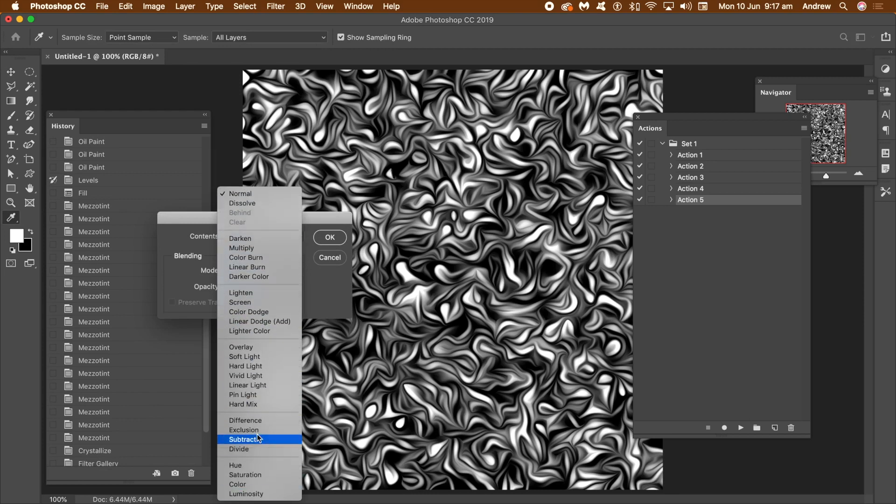
left_click(259, 422)
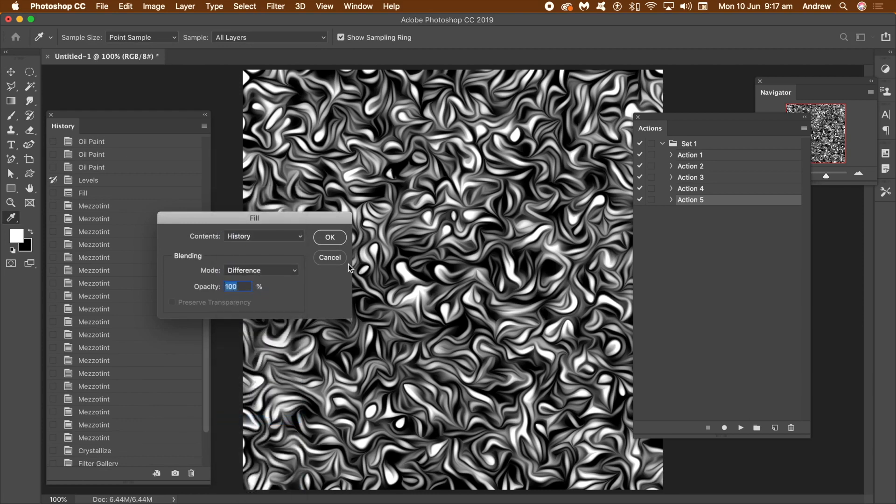
left_click(333, 240)
key("v")
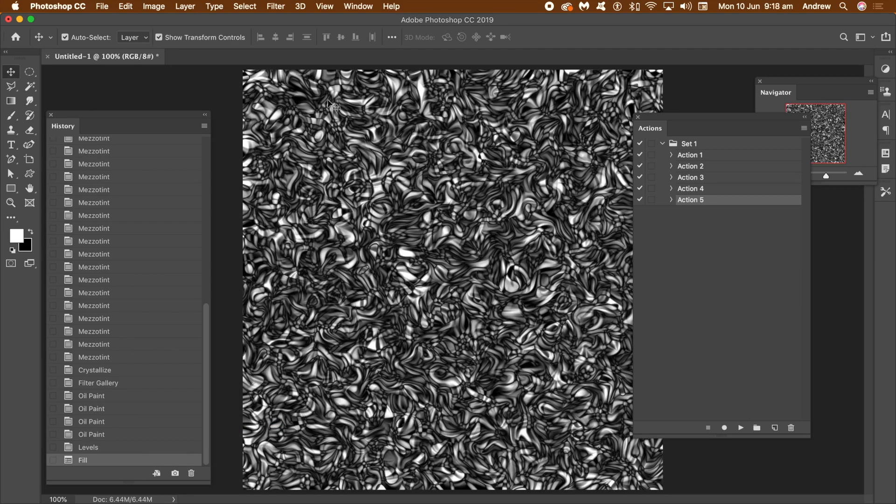
Reapply the Oil Paint filter to the blended texture and adjust its Levels to midtone input 0.79 and white input 212.
left_click(275, 6)
left_click(282, 20)
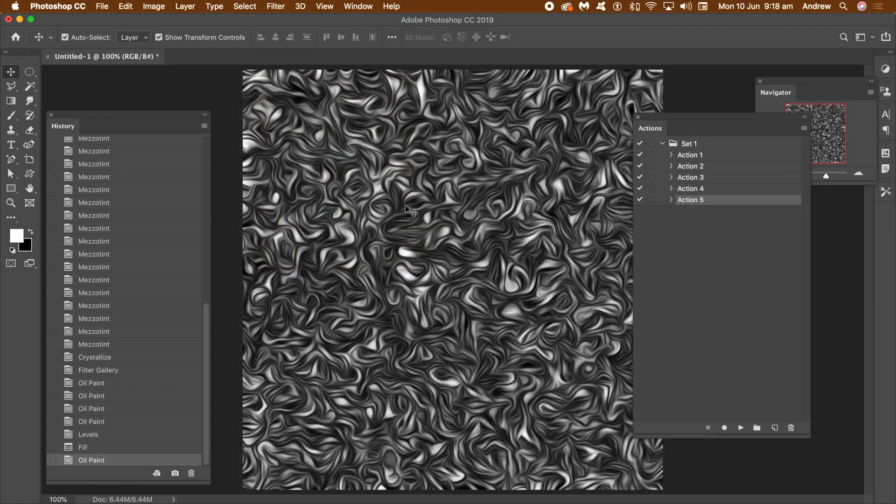
left_click(154, 6)
mouse_move(172, 37)
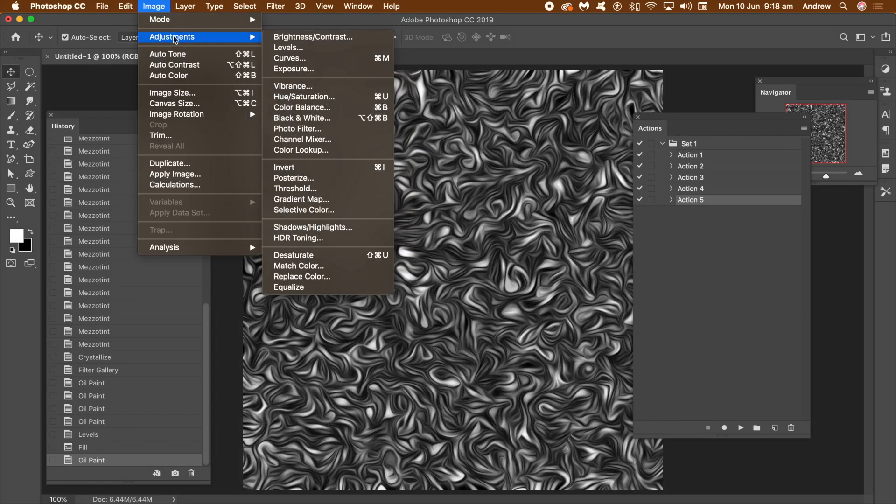
left_click(294, 47)
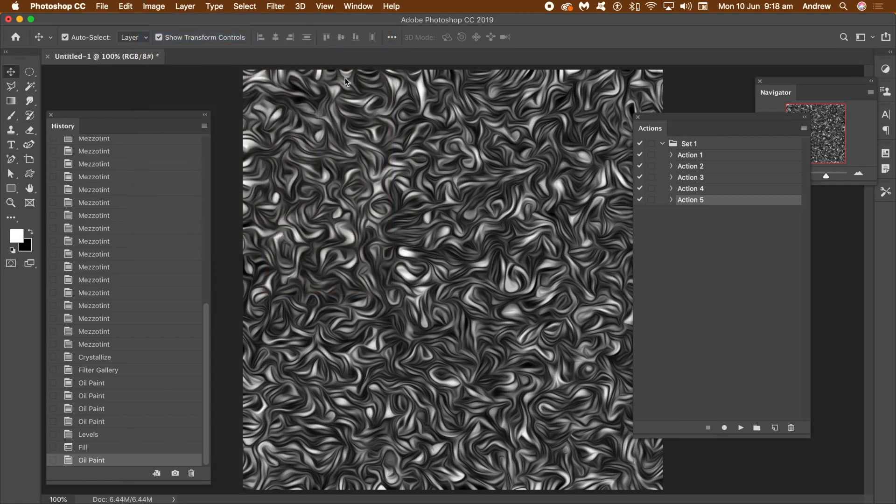
left_click_drag(577, 204, 552, 203)
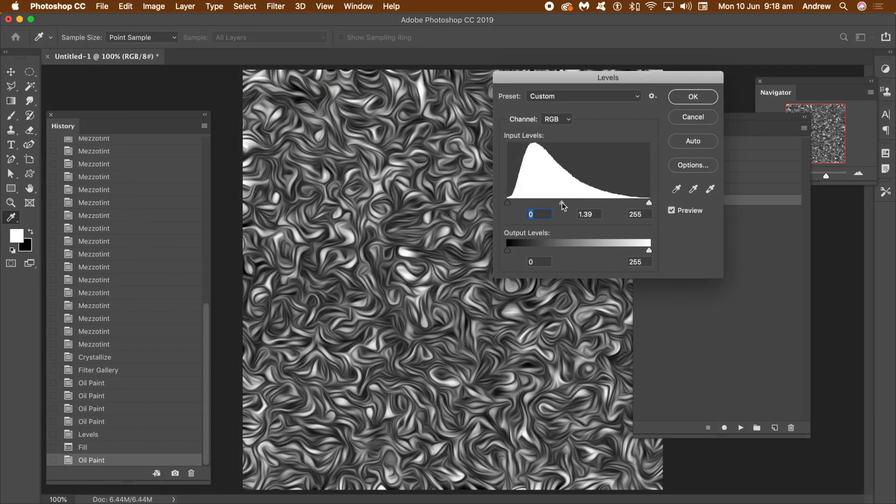
left_click_drag(649, 202, 626, 205)
left_click_drag(552, 203, 577, 206)
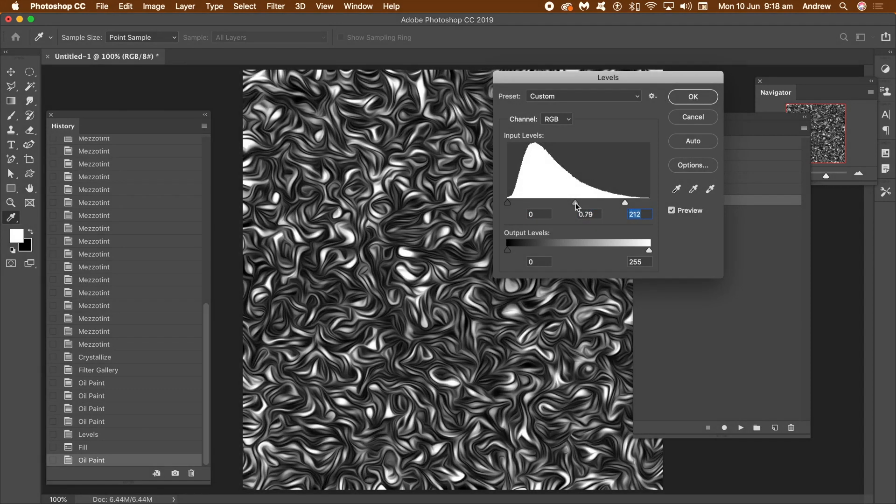
left_click(701, 99)
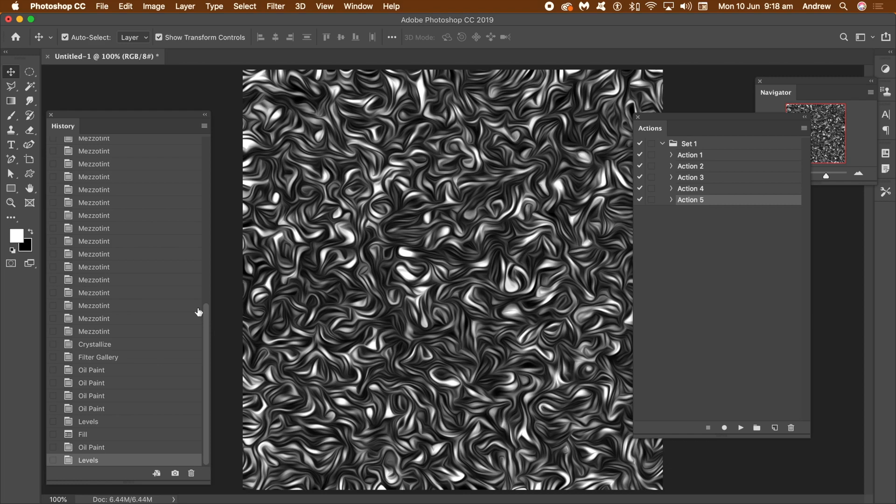
Revert the document to its blank opening state and apply the Mezzotint filter to the white canvas.
scroll(206, 309, "up", 15)
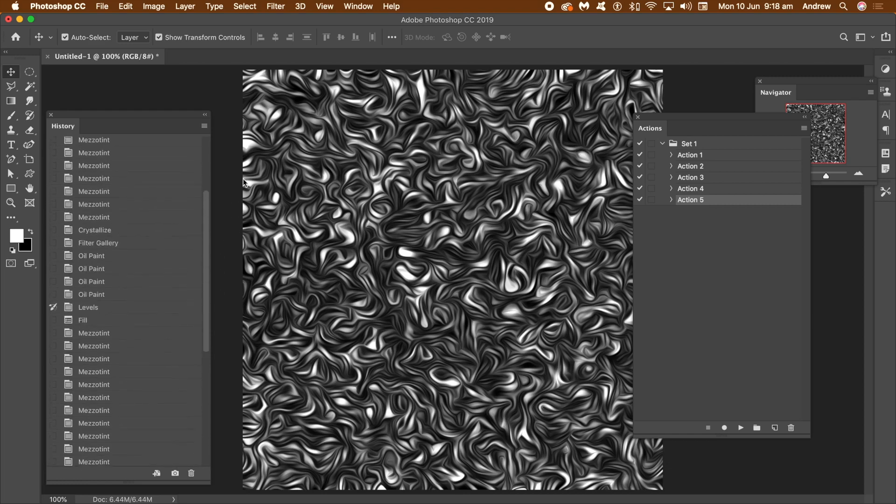
left_click(135, 149)
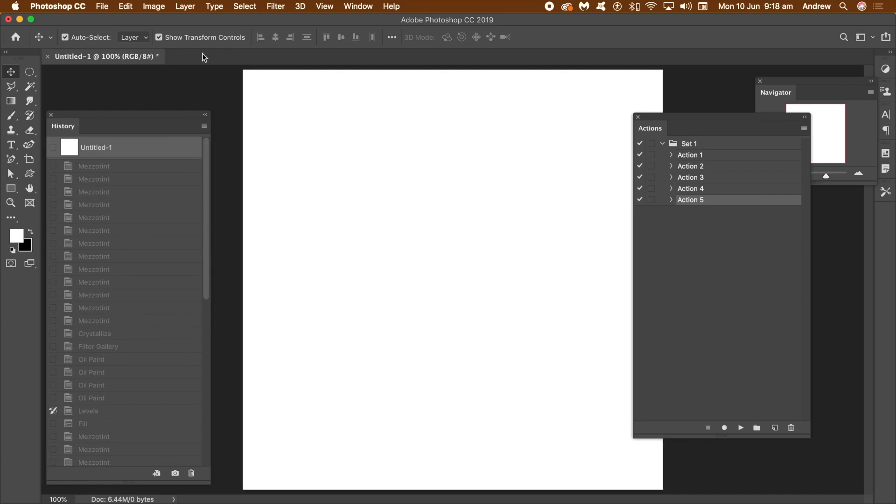
left_click(276, 6)
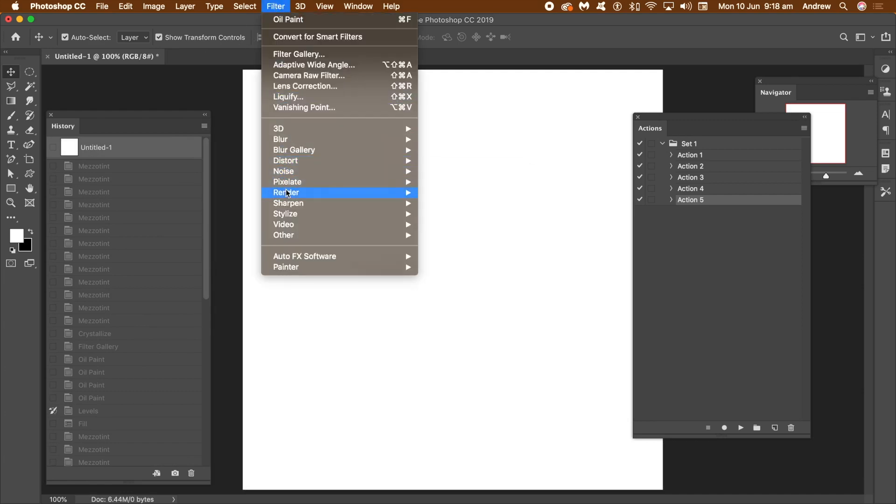
mouse_move(295, 184)
left_click(466, 227)
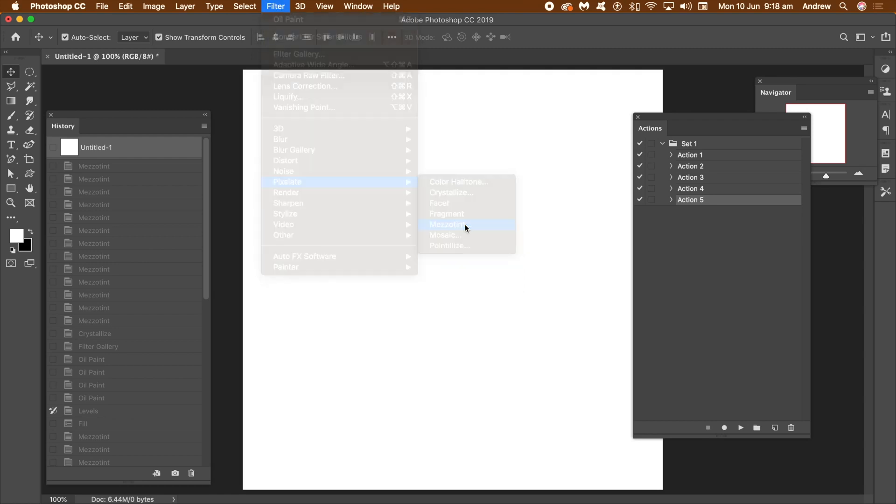
left_click(537, 139)
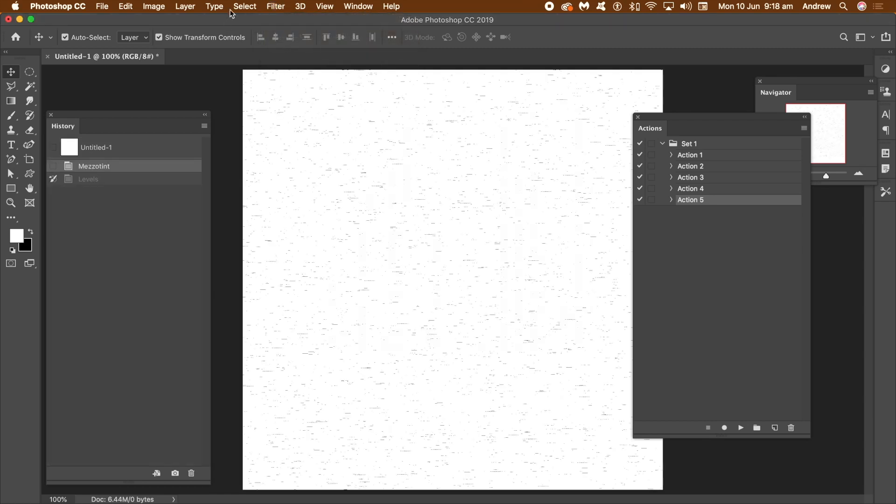
Repeat the Mezzotint filter six more times to build up denser streaks on the canvas.
left_click(276, 7)
left_click(280, 19)
left_click(278, 7)
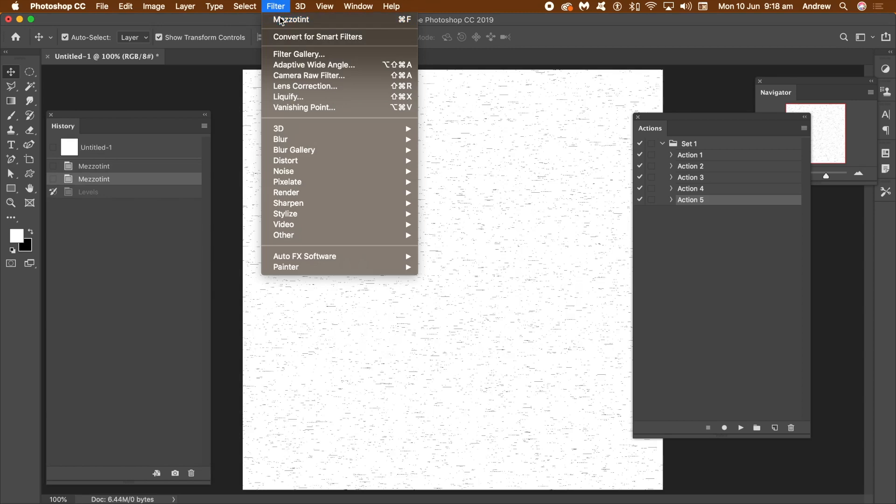
left_click(280, 19)
left_click(277, 7)
left_click(280, 19)
left_click(276, 7)
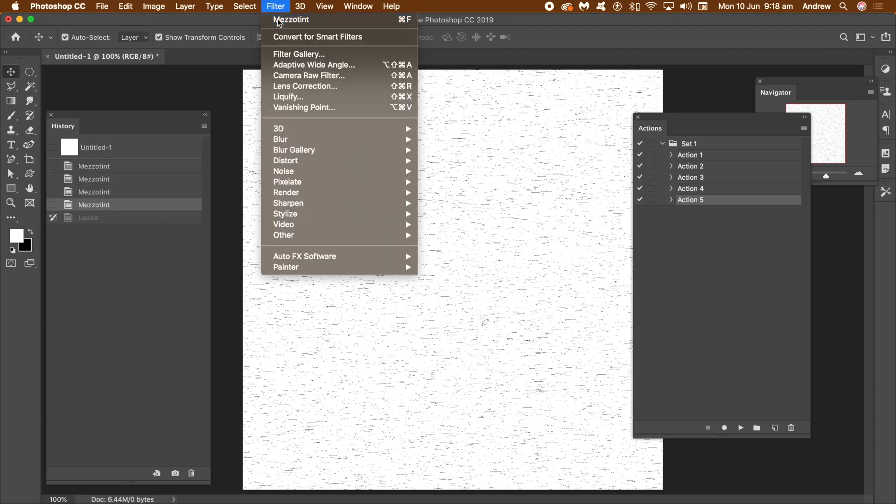
left_click(279, 20)
left_click(276, 7)
left_click(280, 19)
left_click(277, 7)
left_click(279, 19)
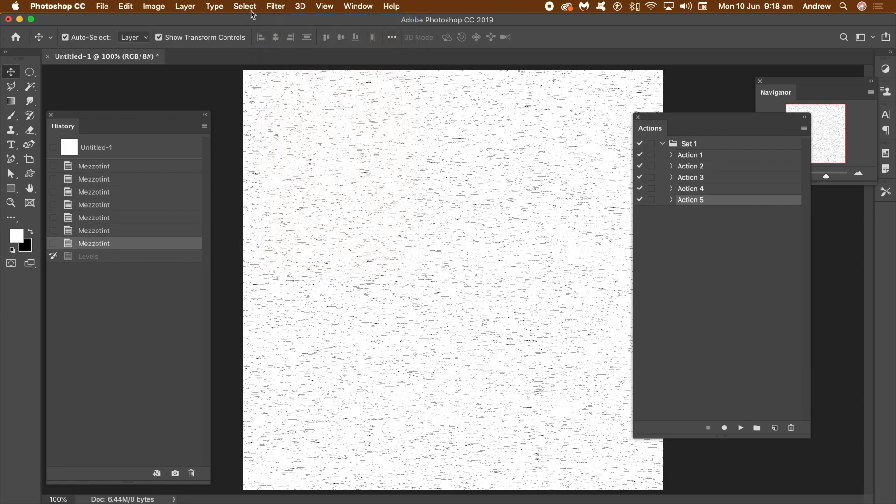
Apply the Crystallize filter to turn the Mezzotint streaks into scattered black specks.
left_click(276, 7)
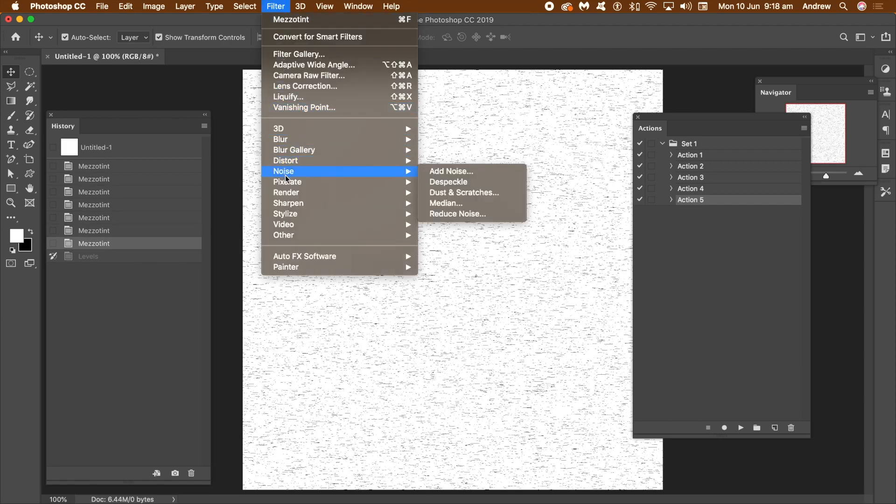
mouse_move(300, 166)
mouse_move(304, 182)
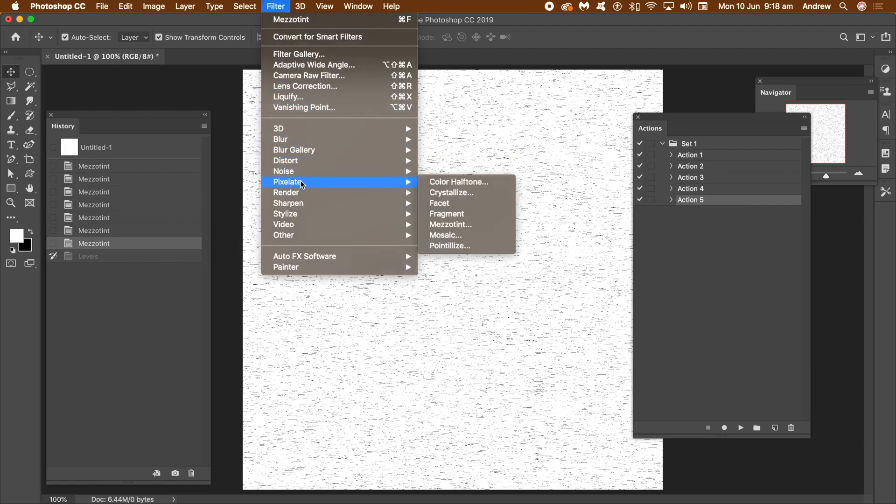
left_click(481, 192)
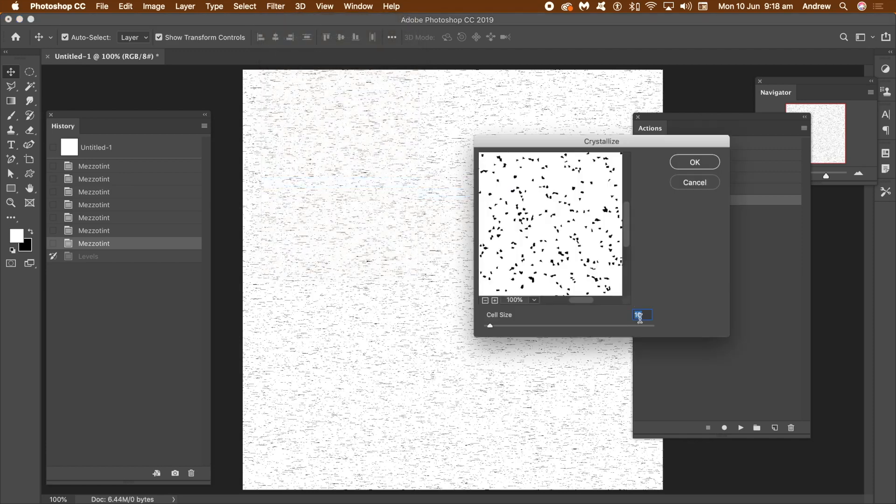
left_click(696, 163)
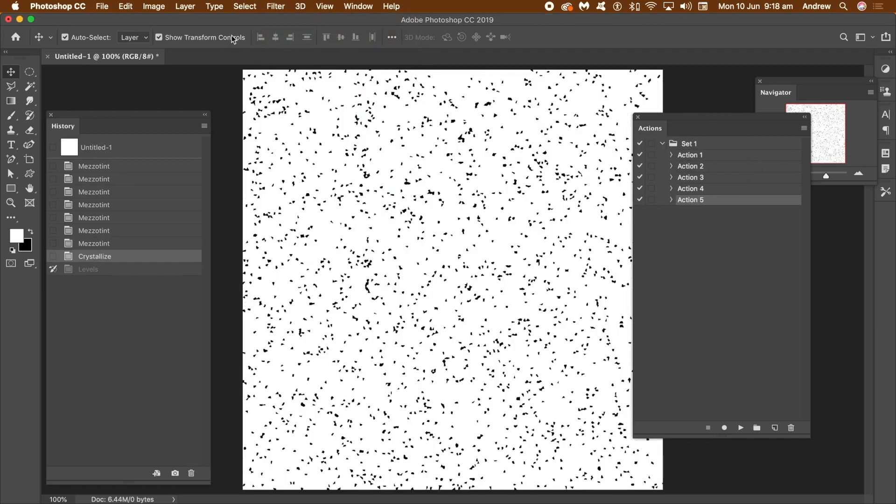
Apply a Gaussian Blur with a 2.0 pixel radius to the black specks.
left_click(276, 6)
mouse_move(308, 139)
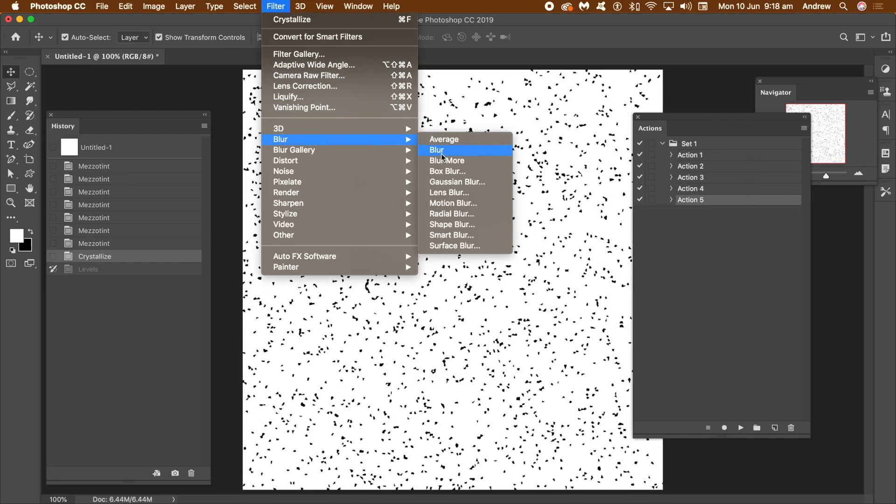
left_click(461, 182)
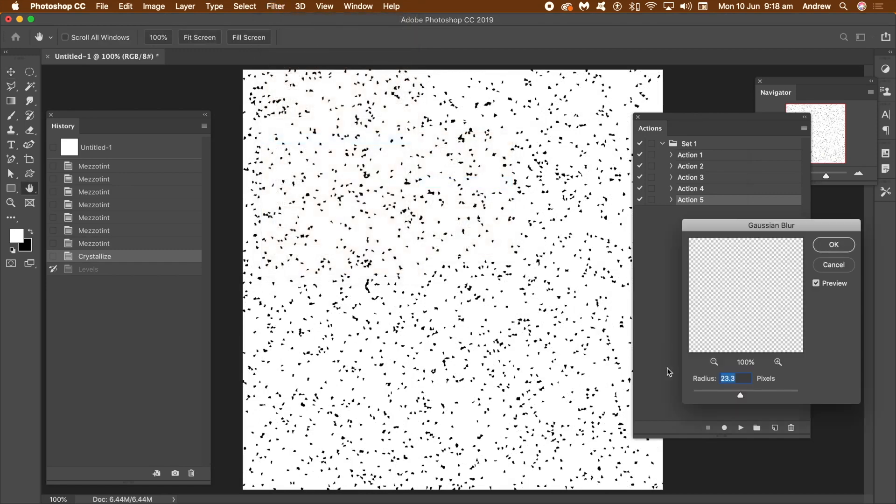
left_click_drag(703, 393, 705, 395)
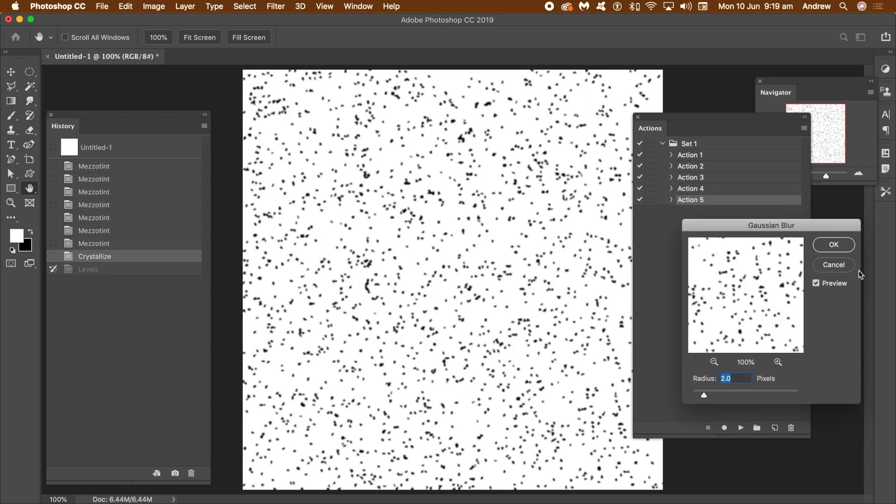
left_click(841, 247)
Apply the Filter Gallery's Stamp effect with Light/Dark Balance 49 and Smoothness 1 to the blurred specks.
left_click(283, 8)
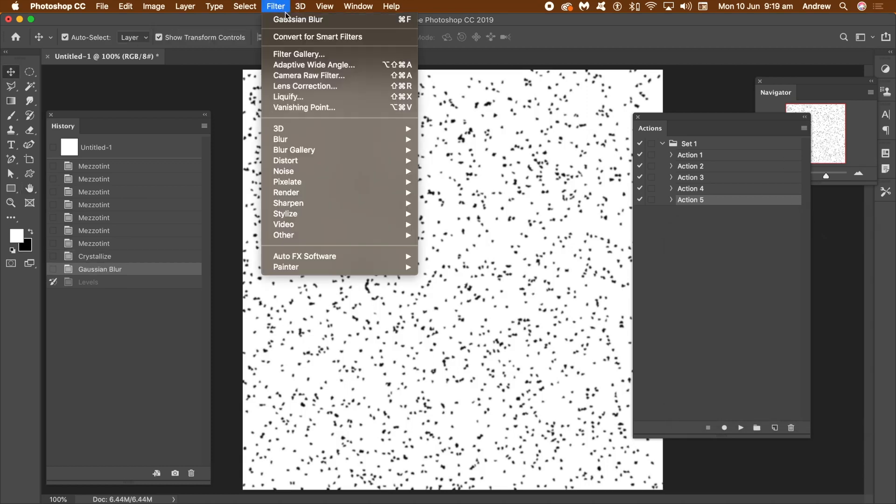
left_click(299, 54)
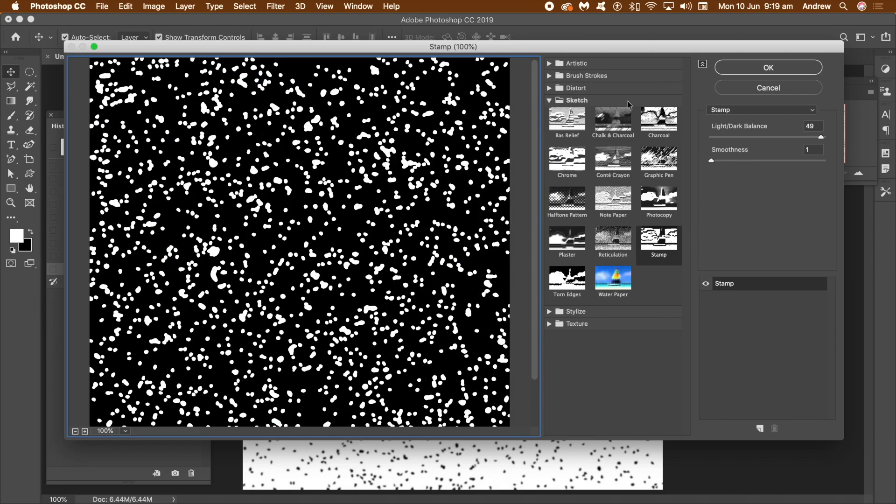
left_click(773, 68)
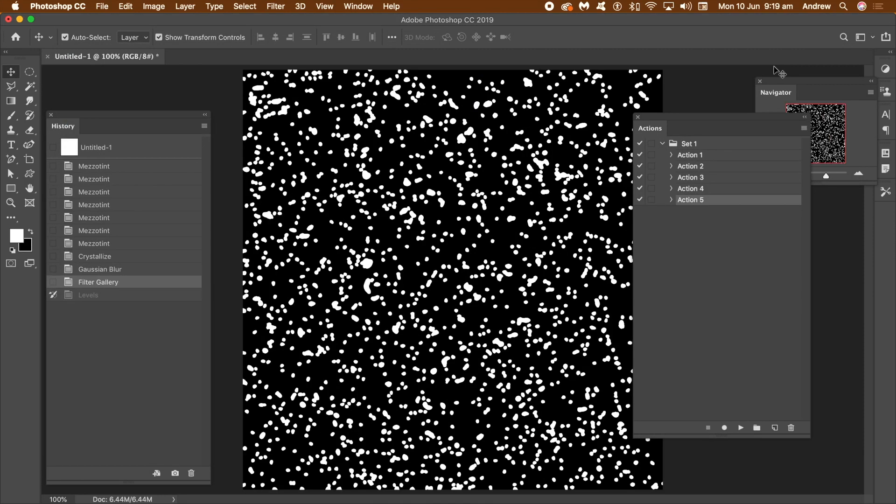
Apply Oil Paint three times with Stylization 9.2, Cleanliness 9.4, Scale 8.2, Bristle Detail 4.7 and Lighting off.
left_click(279, 7)
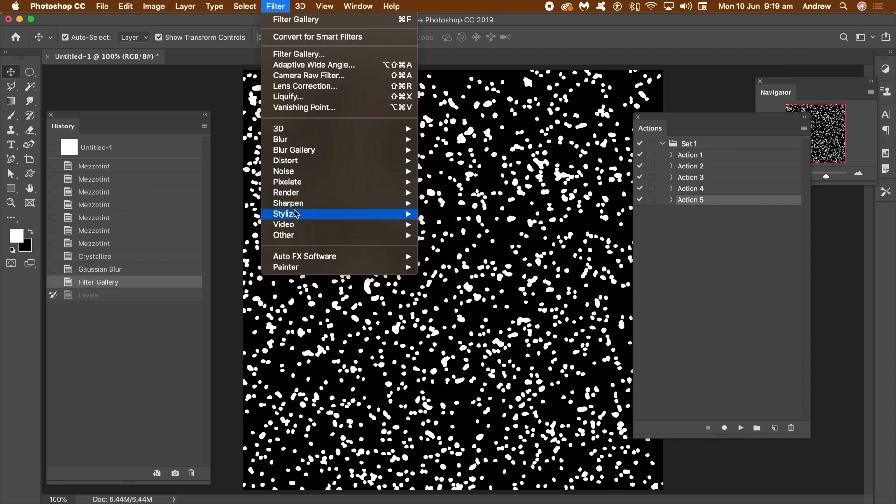
mouse_move(296, 213)
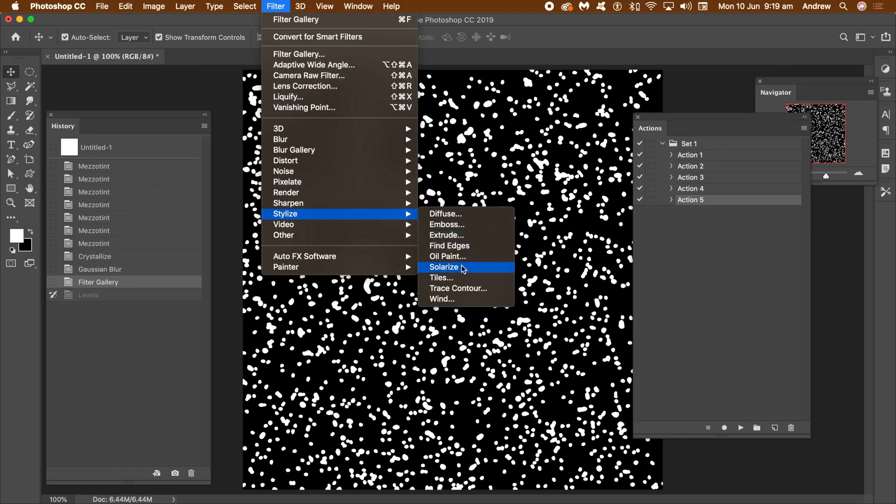
left_click(447, 256)
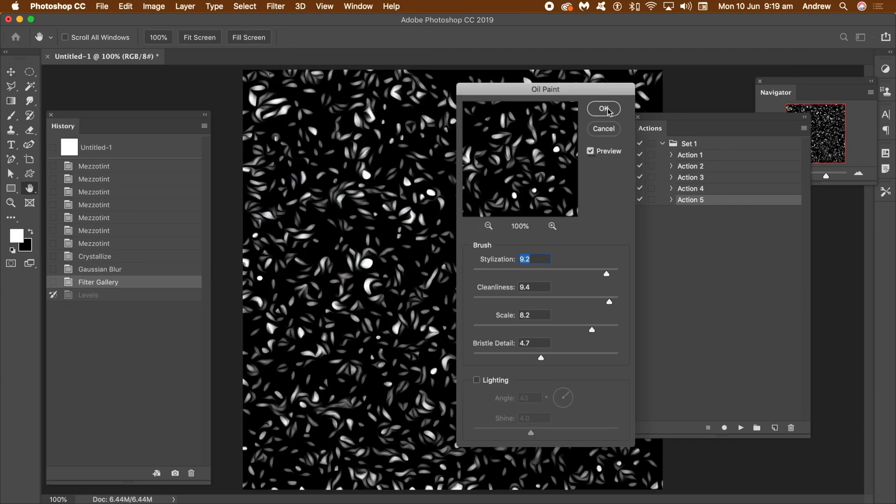
left_click(604, 108)
left_click(275, 8)
left_click(277, 20)
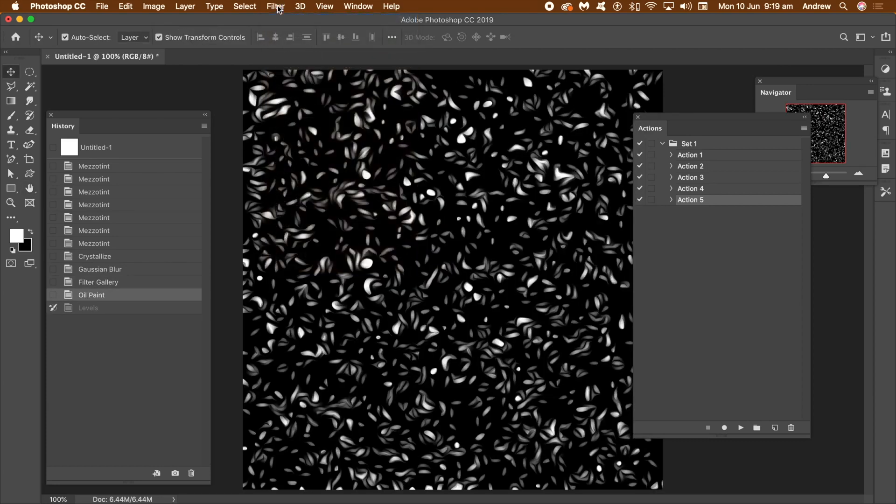
left_click(276, 7)
left_click(280, 8)
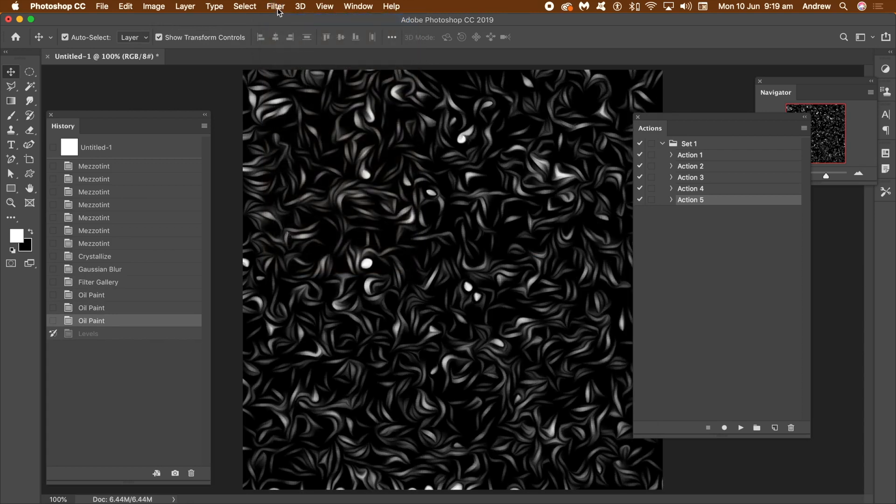
Brighten the swirls with Levels, using midtone input 1.51 and white input 137.
left_click(150, 5)
mouse_move(187, 36)
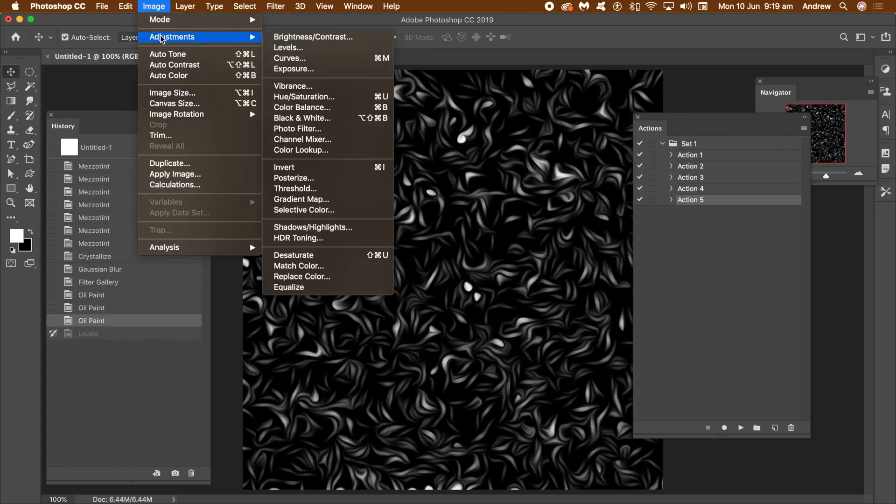
left_click(287, 47)
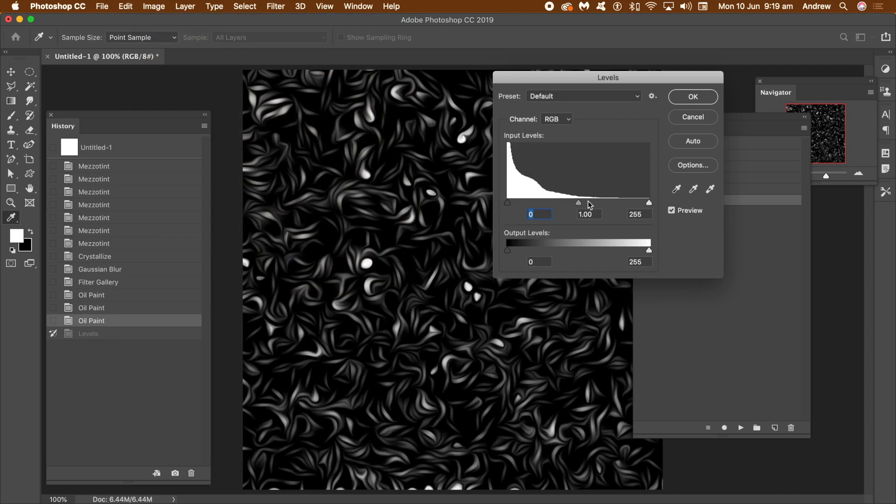
left_click_drag(580, 206, 556, 206)
left_click_drag(648, 202, 586, 205)
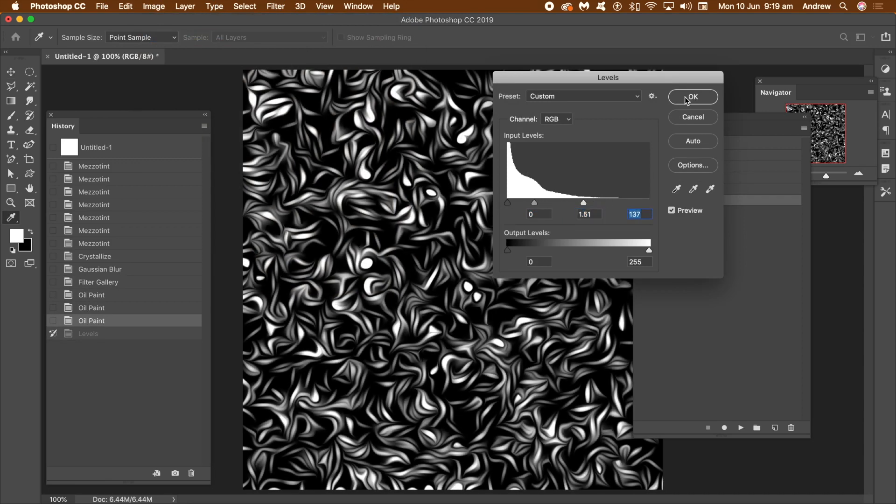
left_click(692, 97)
Apply the Find Edges filter to turn the swirls into dark outlines on white.
left_click(281, 7)
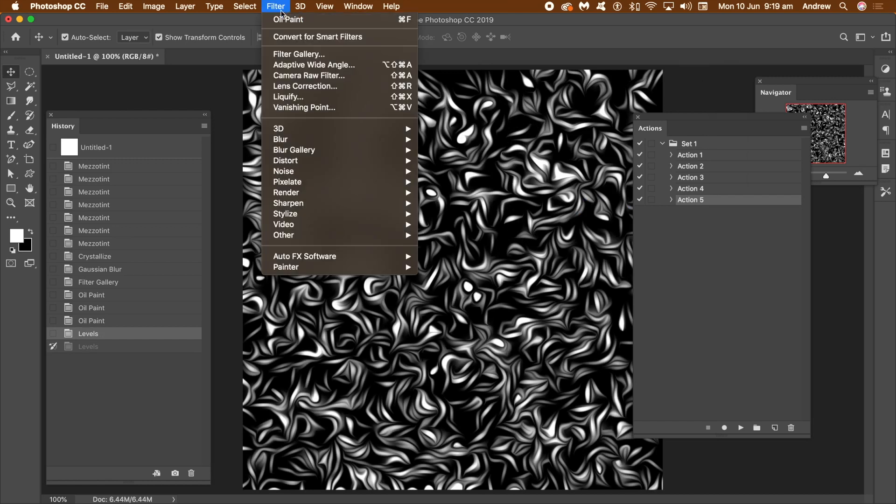
mouse_move(301, 205)
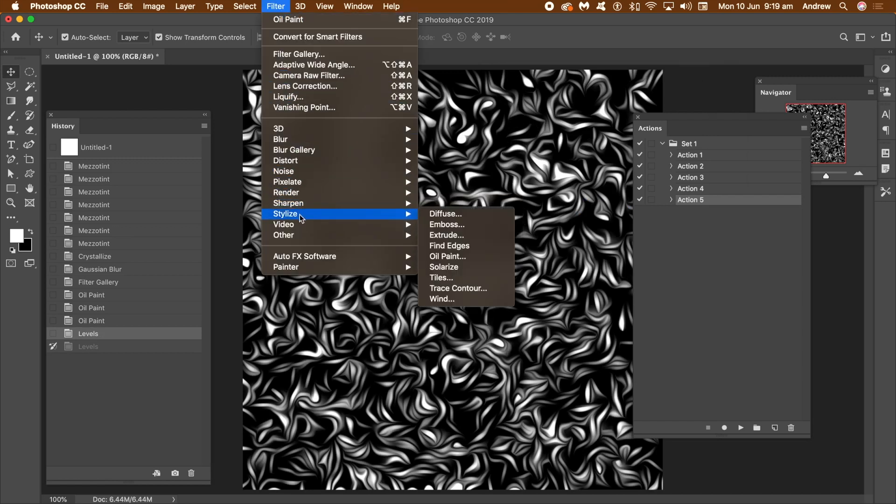
left_click(477, 247)
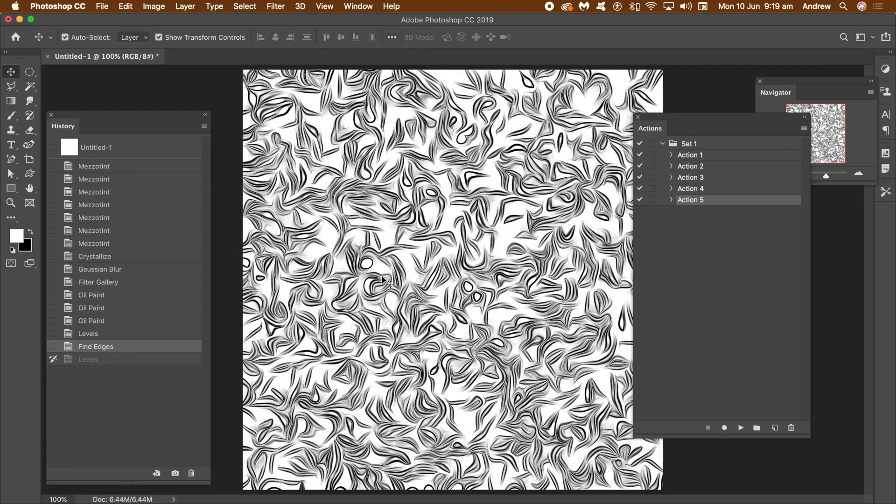
Try a second pass of Find Edges on the outlined texture and undo it.
left_click(275, 6)
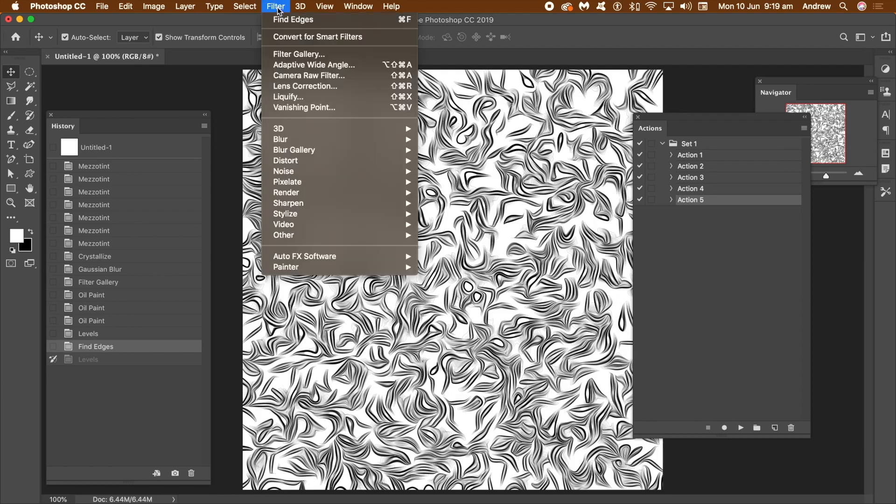
left_click(281, 18)
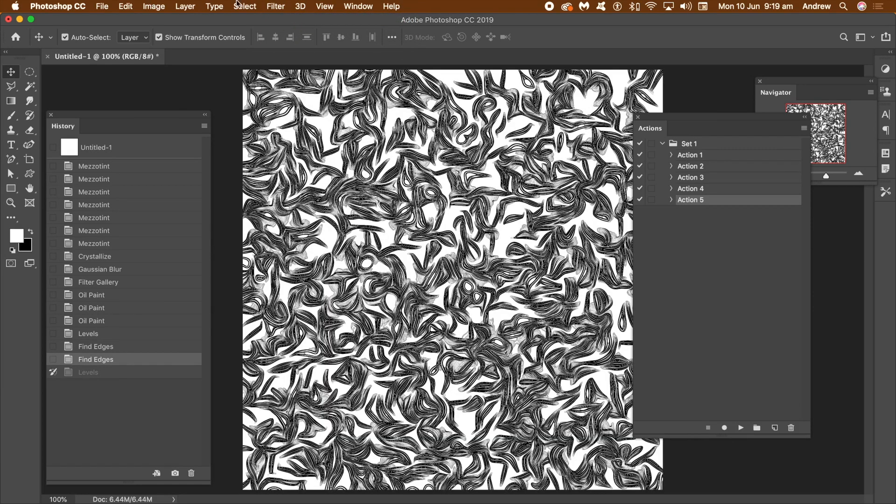
left_click(131, 8)
left_click(134, 20)
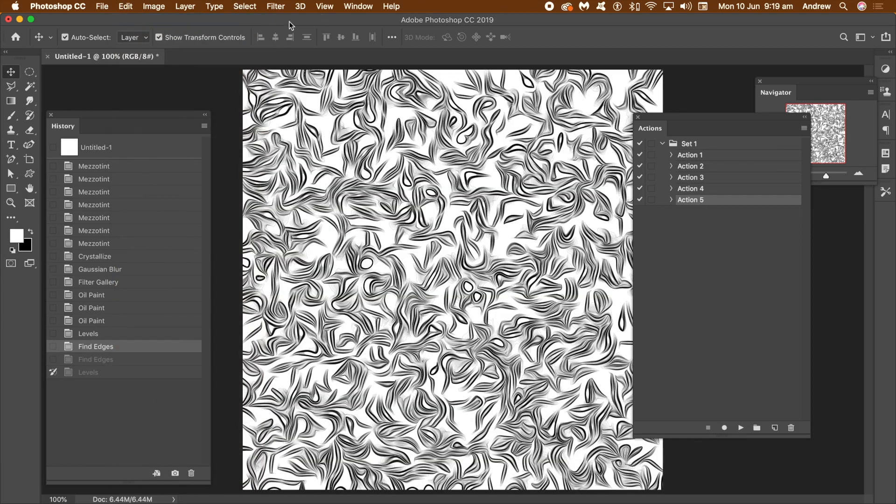
Apply Oil Paint three times to the edge lines with Stylization 9.2, Cleanliness 9.4, Scale 8.2 and Bristle Detail 4.7.
left_click(275, 6)
mouse_move(289, 214)
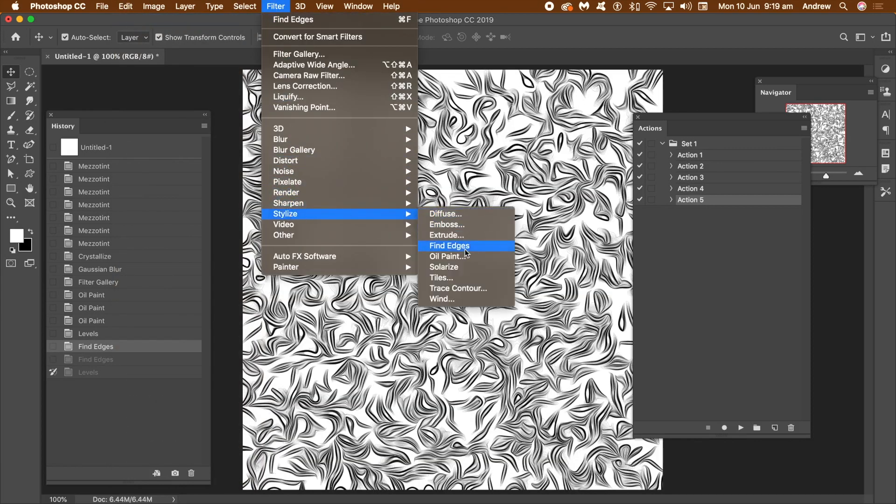
left_click(460, 256)
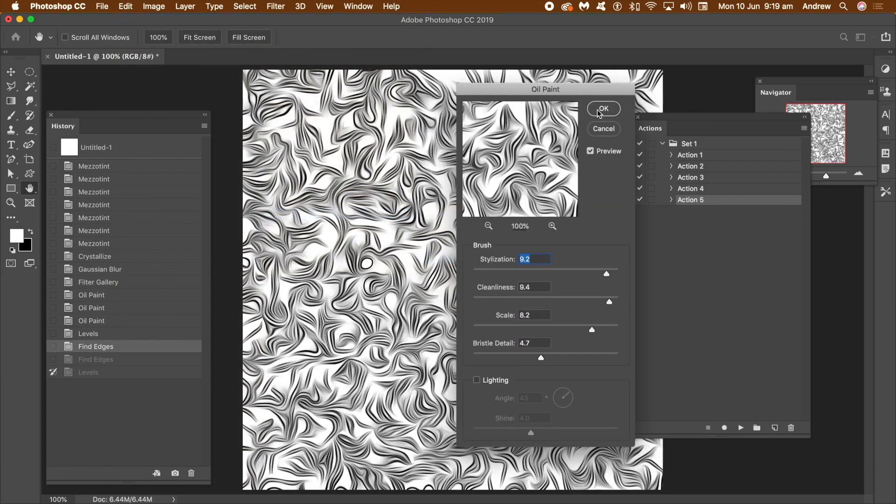
left_click(604, 109)
left_click(275, 6)
left_click(284, 16)
left_click(271, 4)
left_click(279, 18)
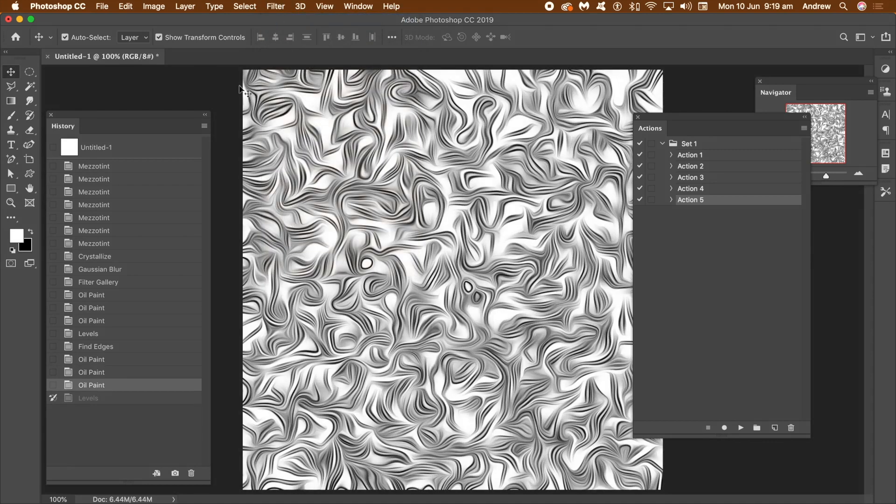
Strengthen the line texture's contrast with Levels by adjusting the midtone and white input values.
left_click(153, 6)
mouse_move(171, 42)
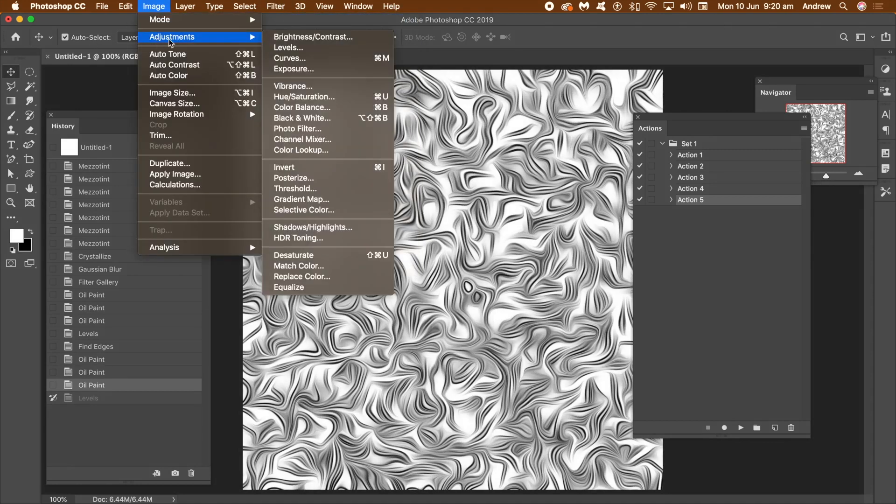
left_click(316, 49)
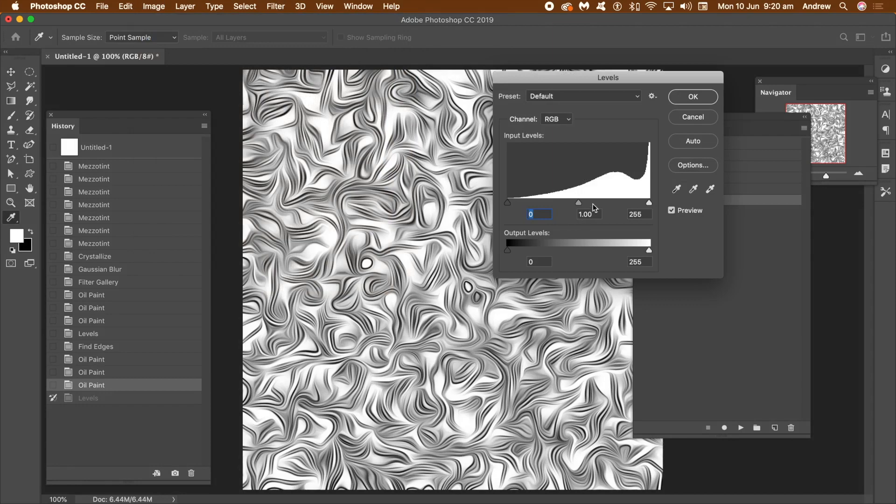
left_click_drag(577, 203, 560, 204)
mouse_move(649, 203)
left_mouse_down()
mouse_move(565, 206)
mouse_move(619, 207)
left_mouse_up()
left_click(693, 97)
key("v")
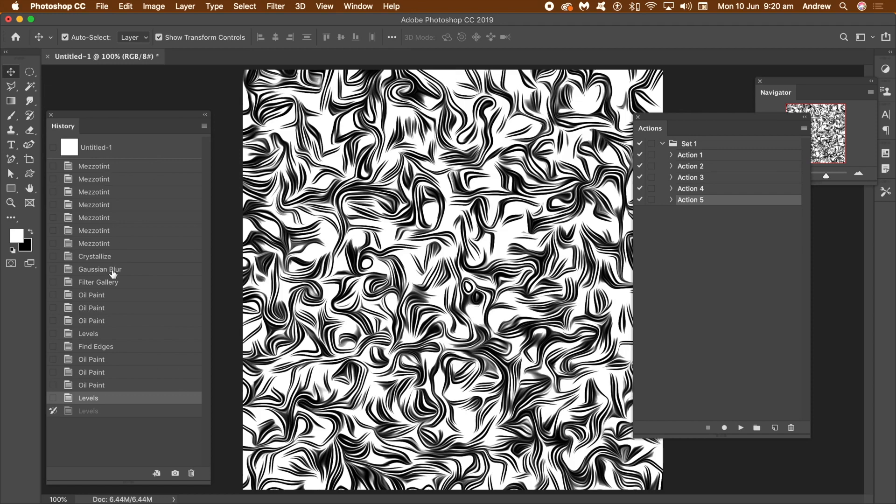
Revert the document to its blank opening state and apply Mezzotint with the Medium Strokes type.
left_click(114, 150)
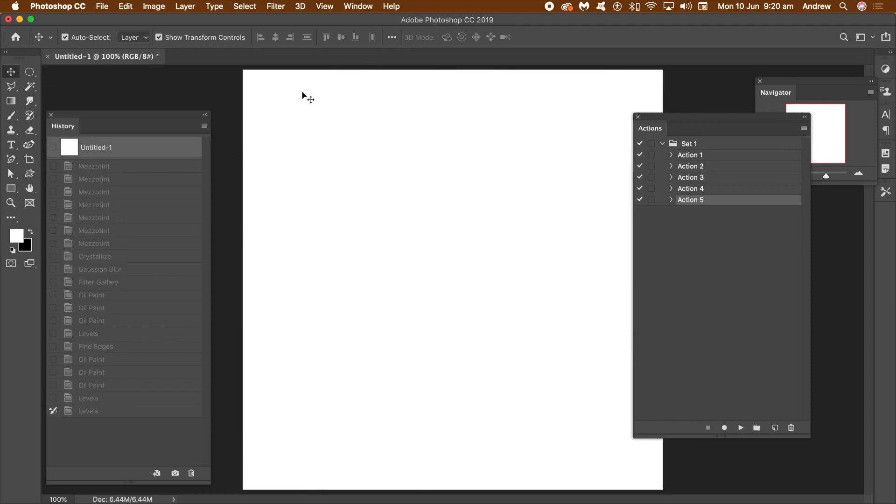
left_click(275, 6)
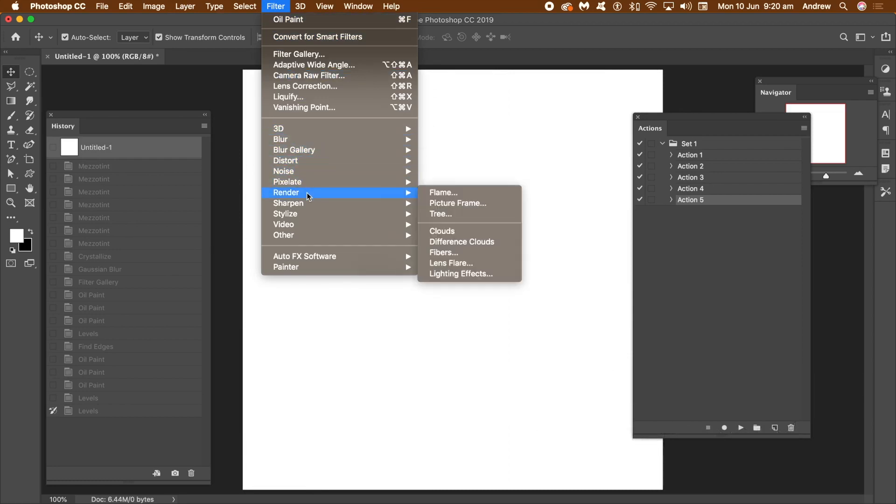
mouse_move(313, 186)
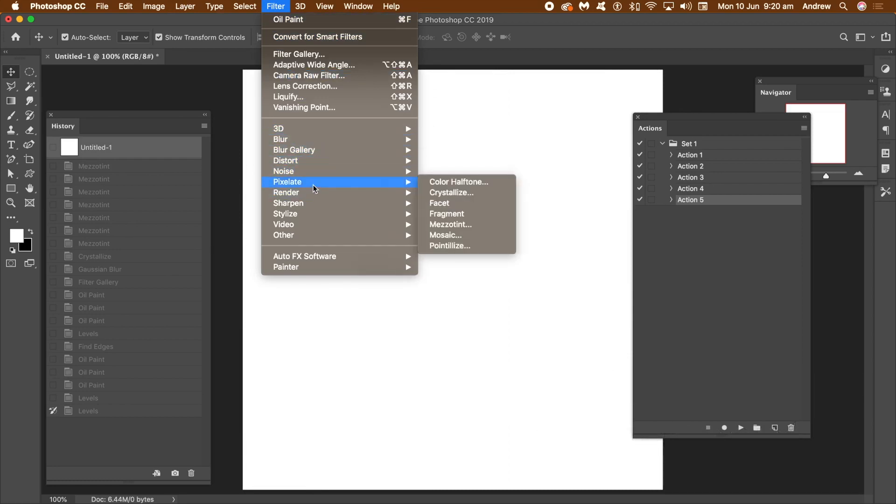
left_click(451, 225)
left_click(423, 293)
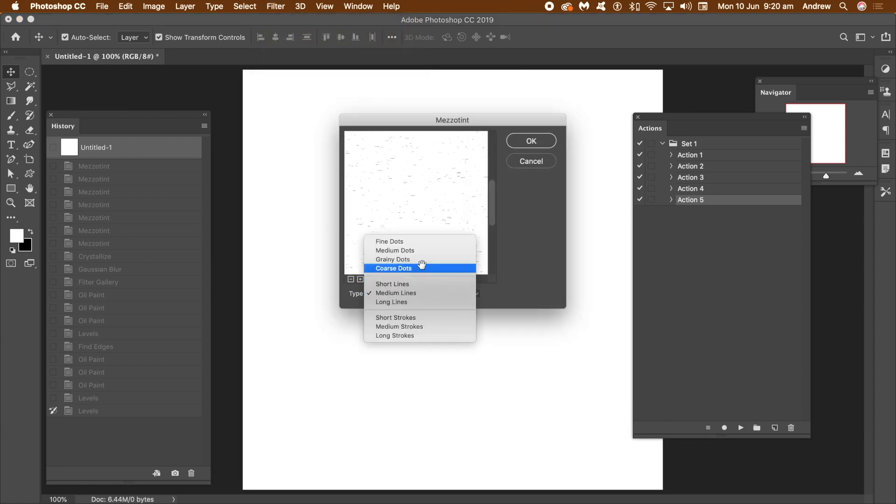
left_click(415, 327)
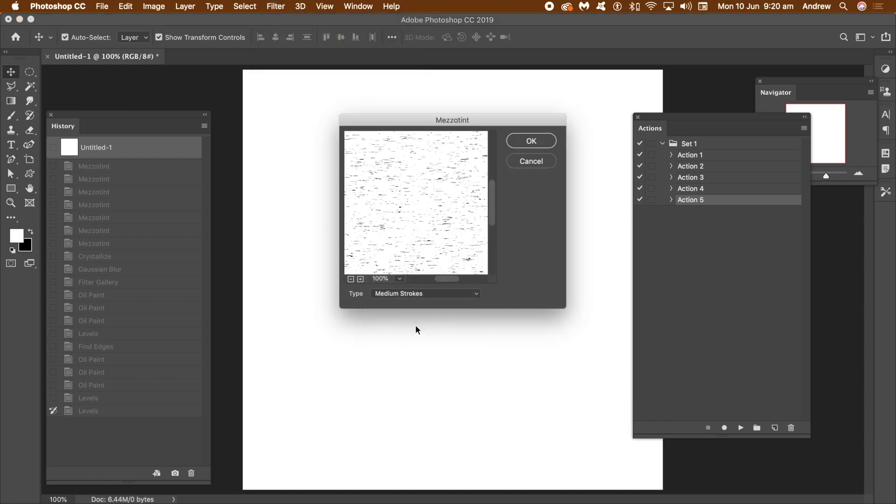
left_click(531, 140)
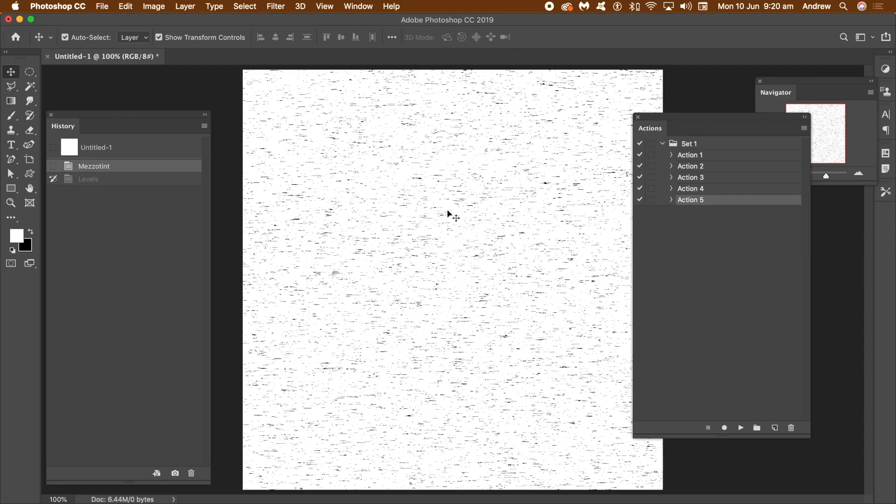
Reapply the Mezzotint filter with the same settings five more times to build up a denser stroke texture.
left_click(275, 6)
left_click(278, 20)
left_click(275, 7)
left_click(279, 8)
left_click(279, 6)
left_click(280, 19)
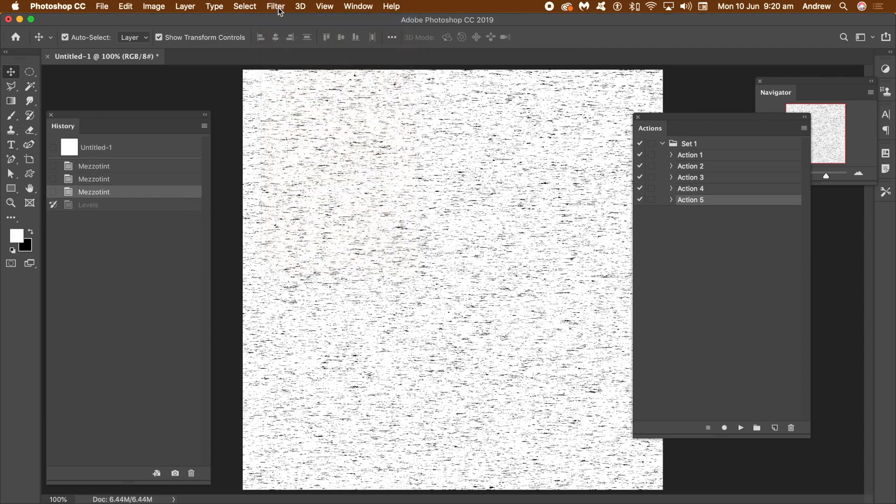
left_click(279, 7)
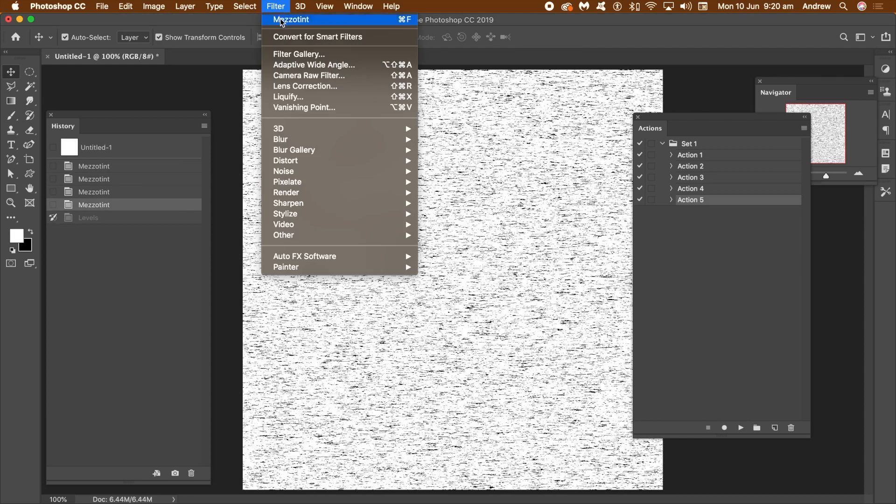
left_click(280, 19)
left_click(279, 8)
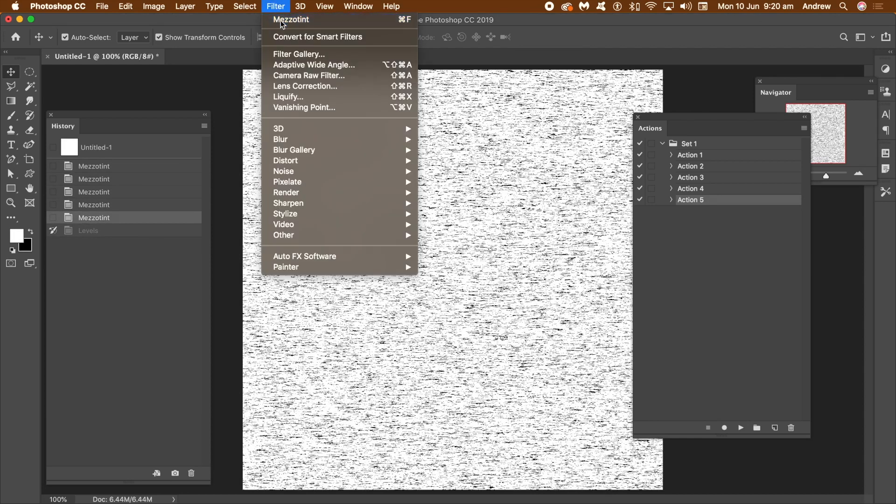
left_click(280, 20)
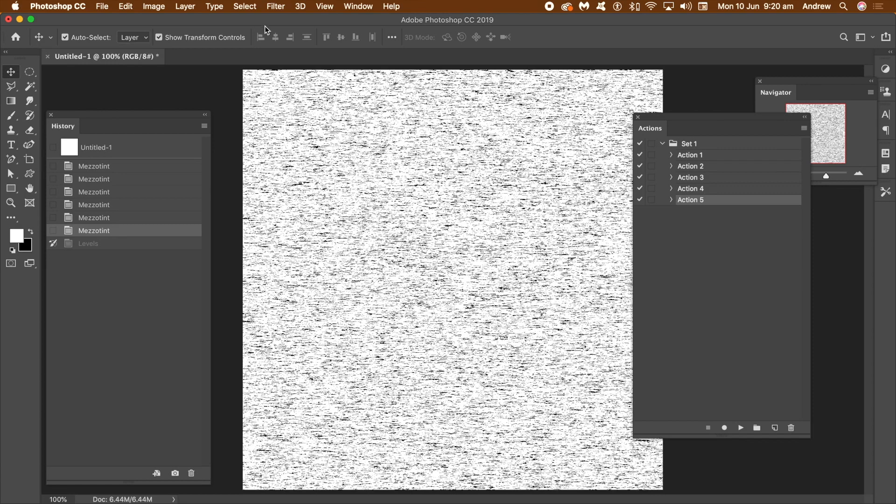
Apply Crystallize with a Cell Size of 10 to the dense stroke texture.
left_click(275, 7)
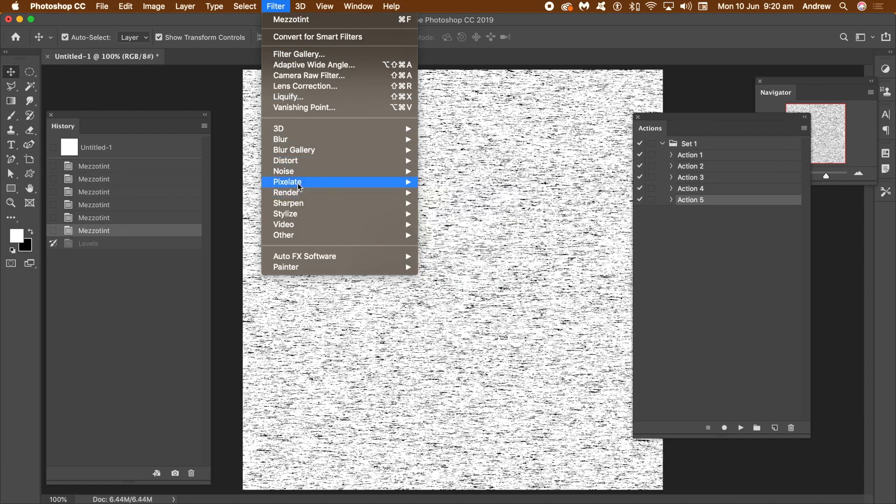
mouse_move(300, 182)
left_click(476, 196)
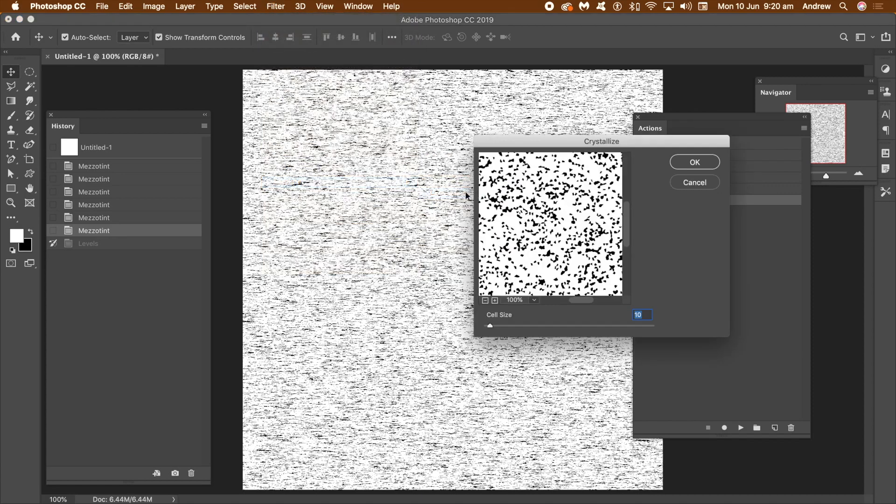
left_click(694, 162)
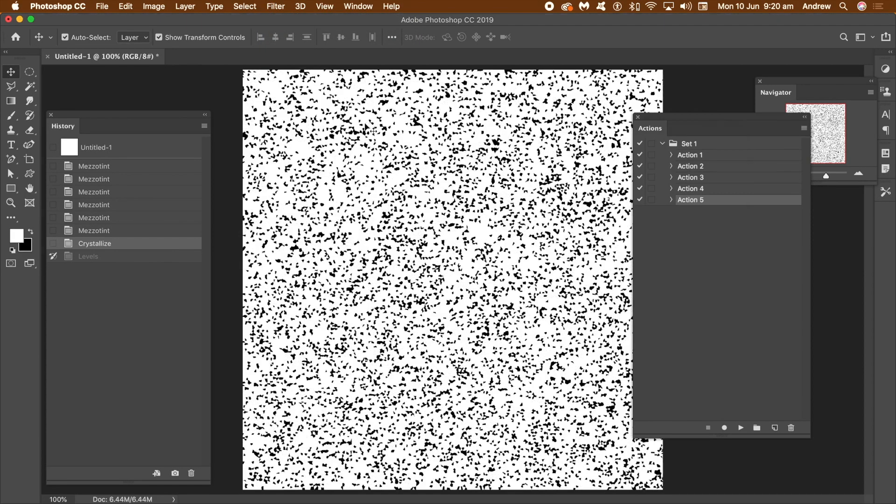
Apply the Stamp filter with Light/Dark Balance 49 and Smoothness 1 to the crystallized texture.
left_click(277, 7)
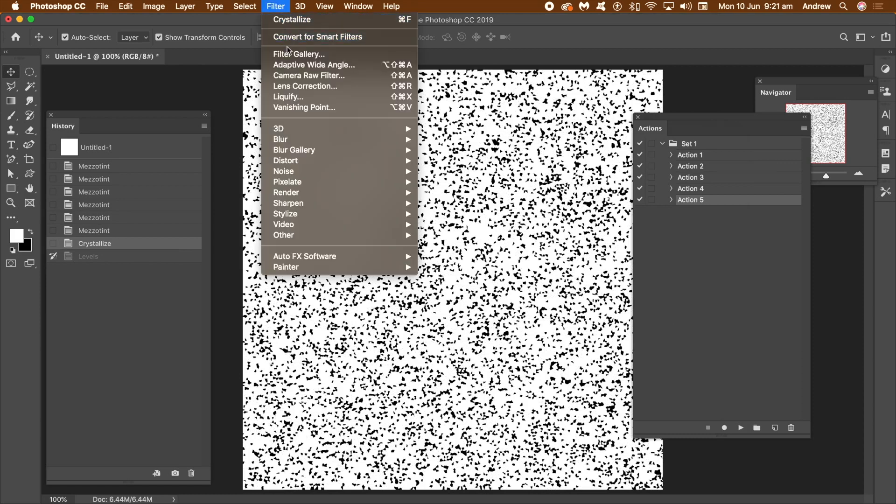
left_click(298, 54)
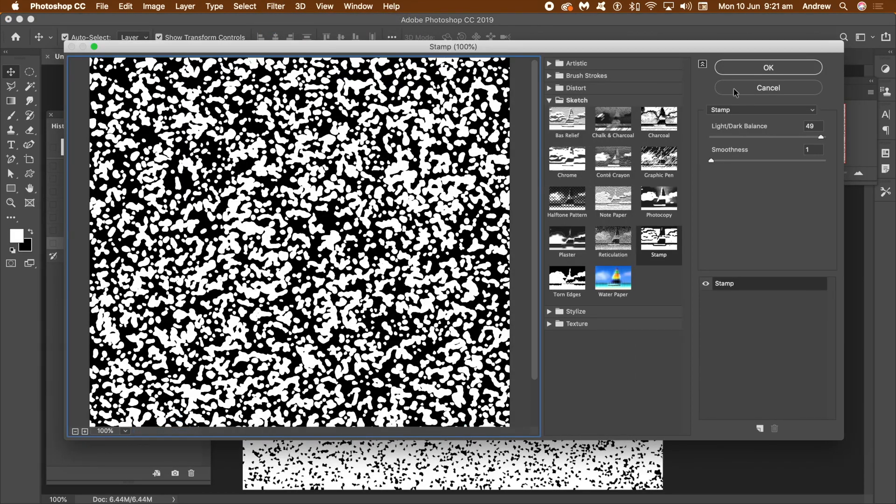
left_click(765, 68)
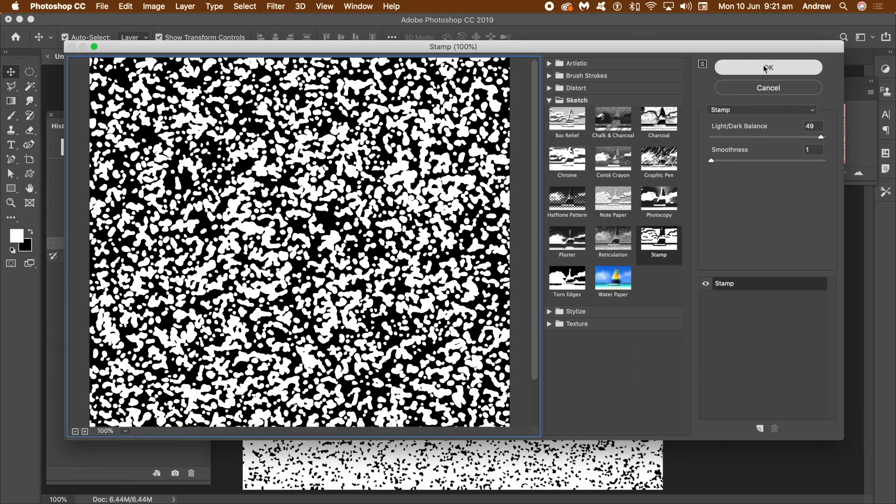
Apply Oil Paint three times with Stylization 9.2, Cleanliness 9.4, Scale 8.2 and Bristle Detail 4.7, leaving Lighting off.
left_click(276, 7)
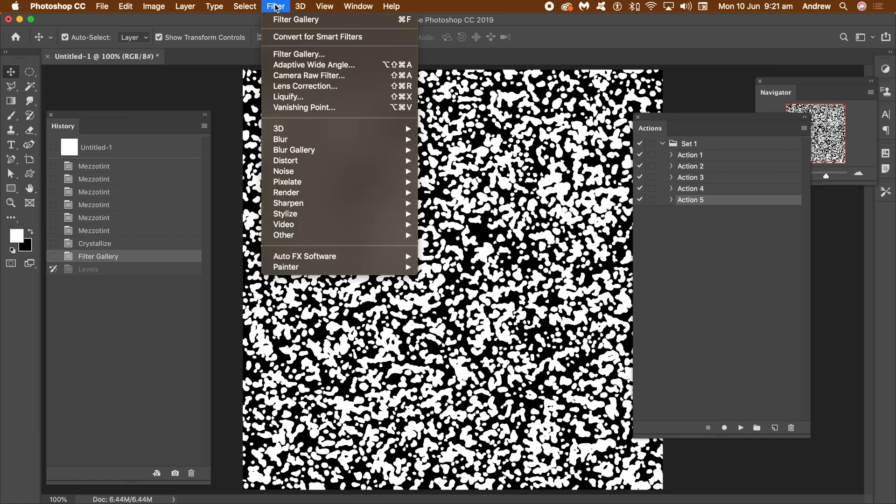
mouse_move(301, 214)
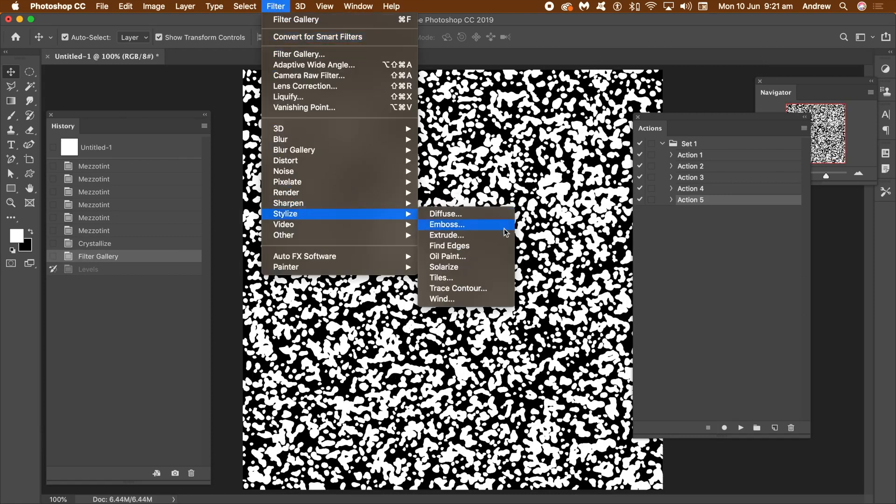
left_click(496, 256)
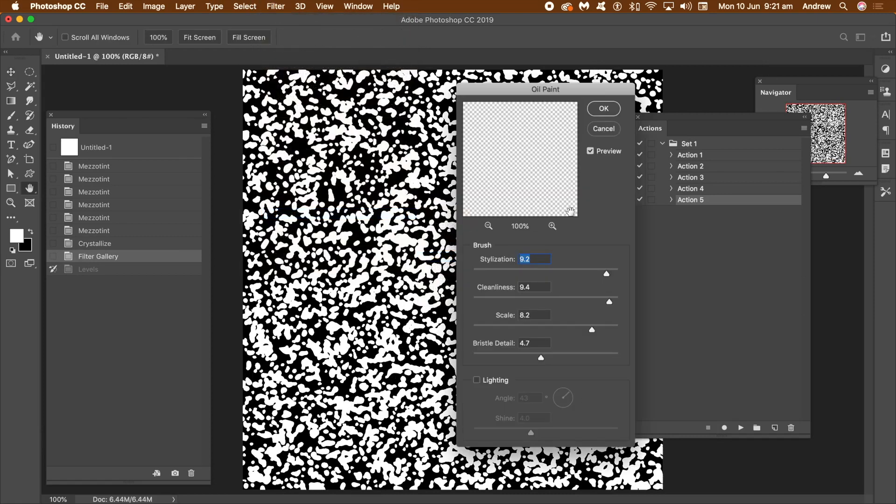
left_click(603, 109)
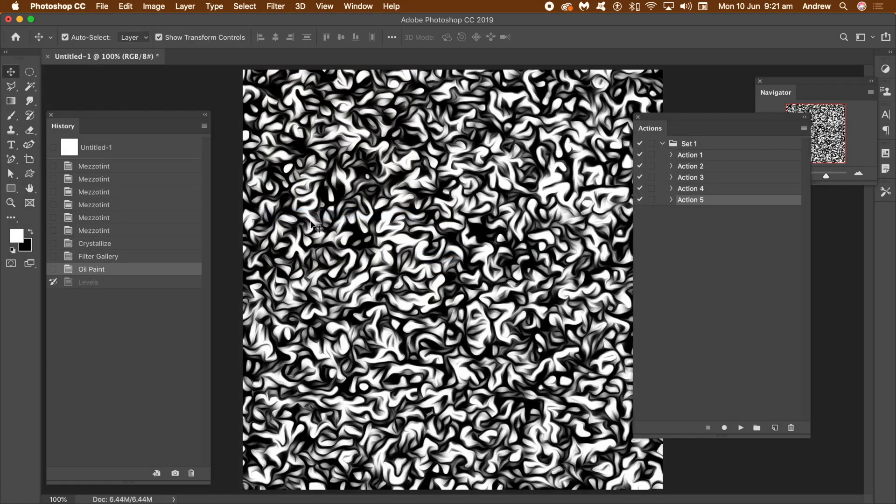
left_click(276, 6)
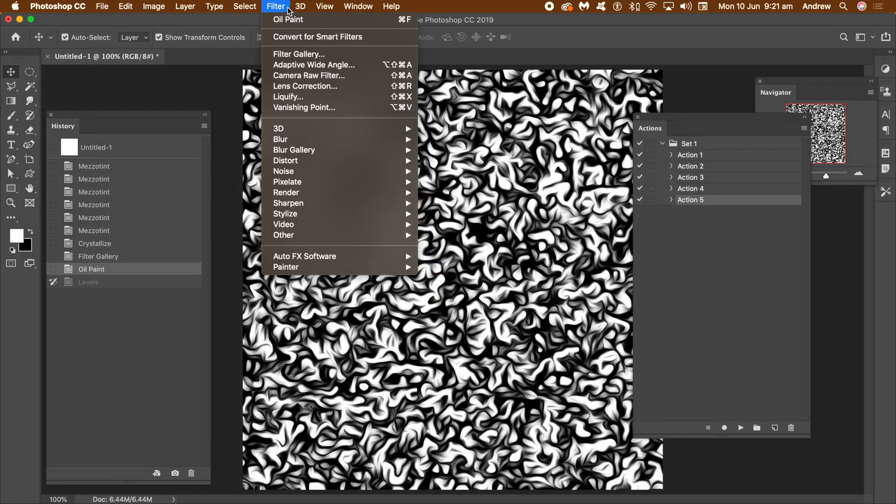
left_click(284, 20)
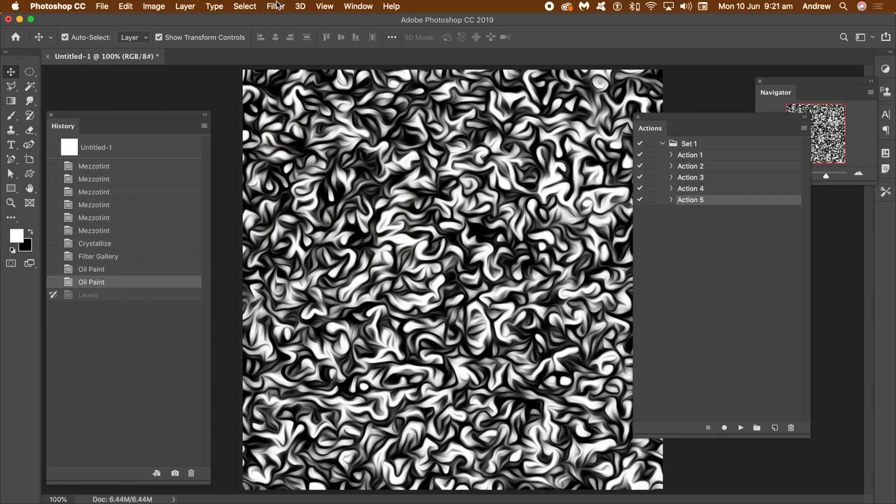
left_click(275, 6)
left_click(279, 20)
Brighten the swirl texture with Levels, setting the midtone input to 1.26 and the white input to 220.
left_click(150, 7)
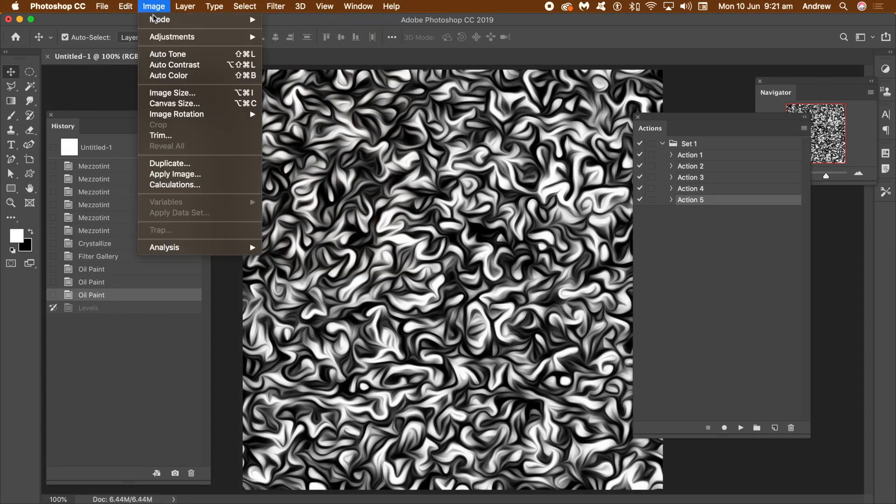
mouse_move(169, 36)
left_click(282, 49)
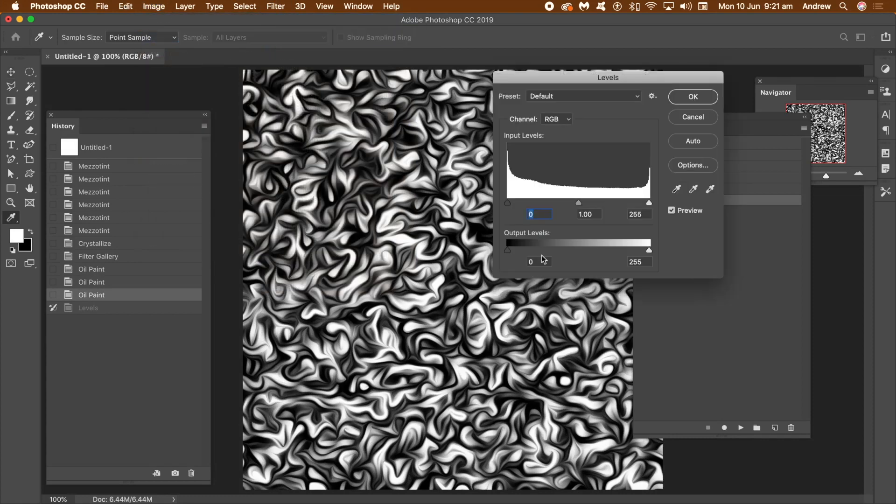
left_click_drag(580, 206, 566, 202)
left_click_drag(648, 202, 630, 203)
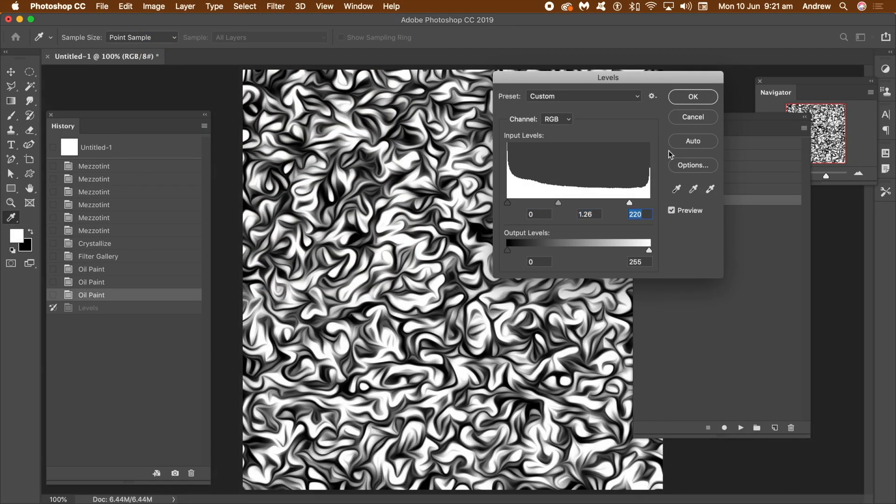
left_click(695, 99)
key("v")
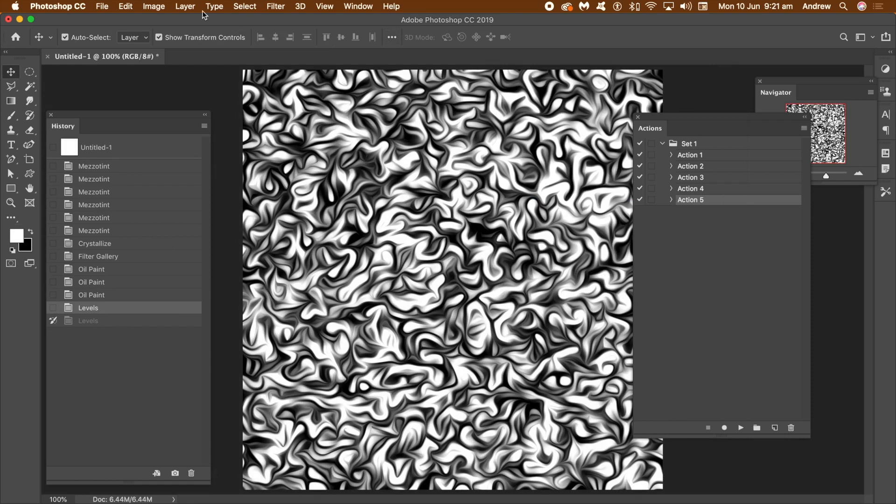
Convert the swirls to pure black and white with a Threshold adjustment at level 179.
left_click(154, 8)
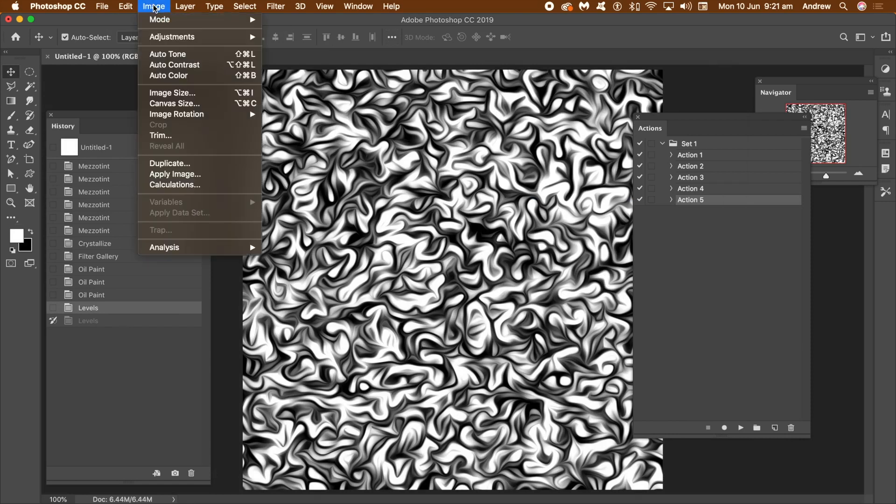
mouse_move(161, 40)
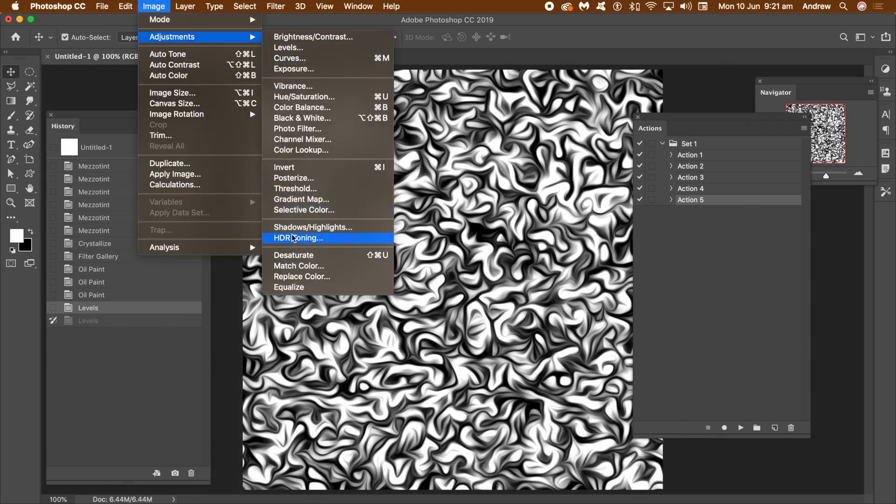
left_click(294, 189)
left_click_drag(407, 232, 451, 229)
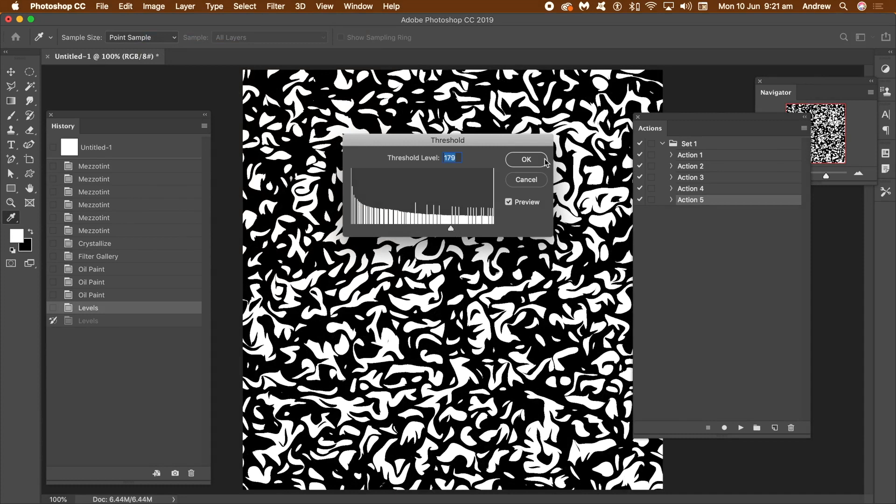
left_click(526, 160)
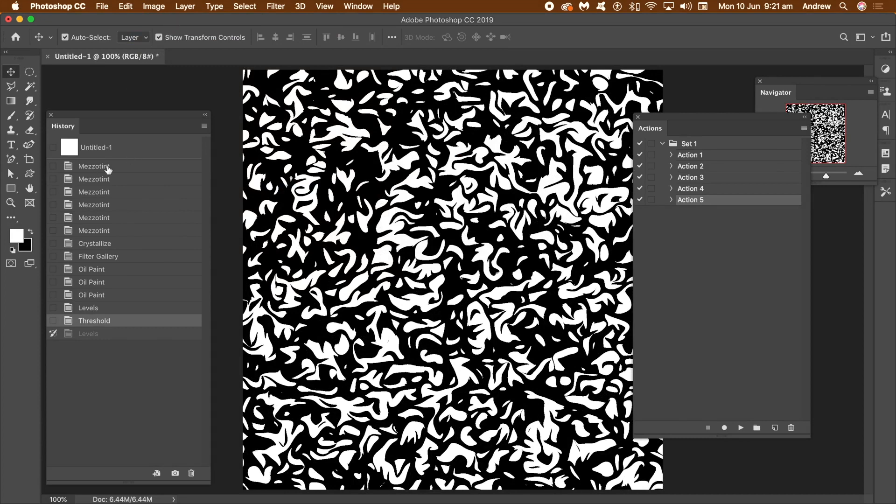
Revert the document to its blank opening state and open the Mezzotint filter.
left_click(109, 150)
left_click(271, 6)
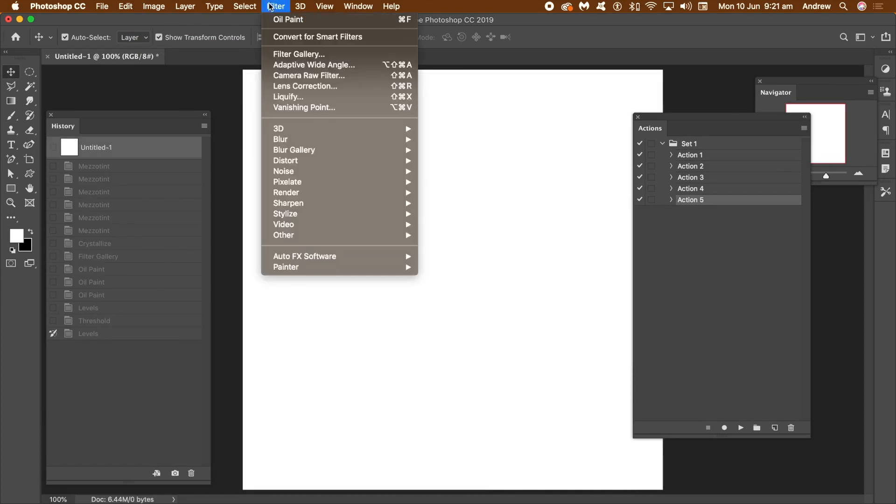
mouse_move(300, 188)
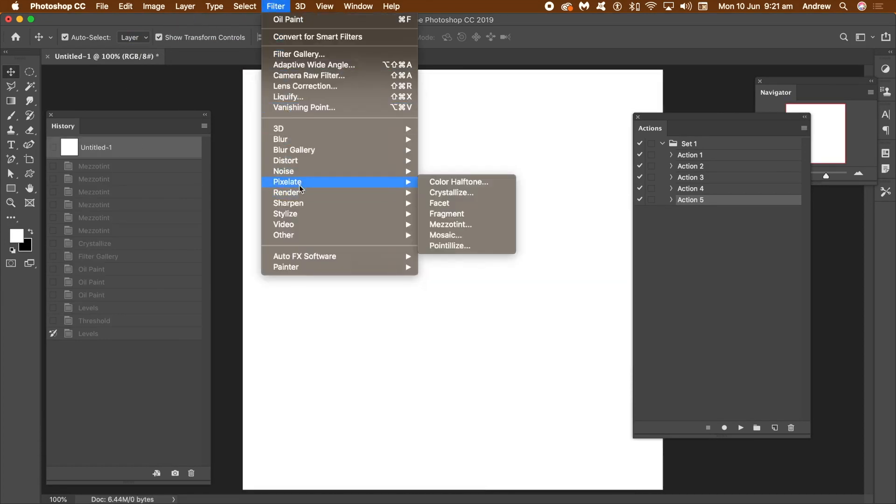
left_click(445, 225)
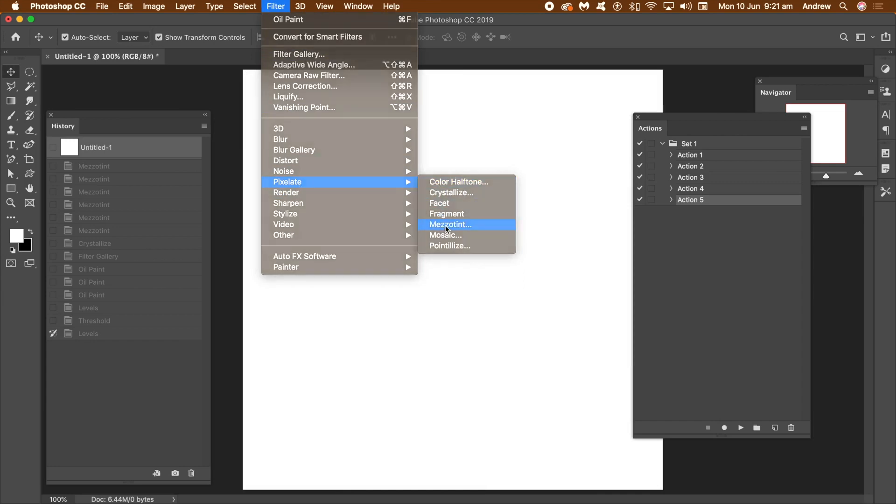
Try the Long Strokes, Grainy Dots and Coarse Dots types in the Mezzotint preview.
left_click(426, 293)
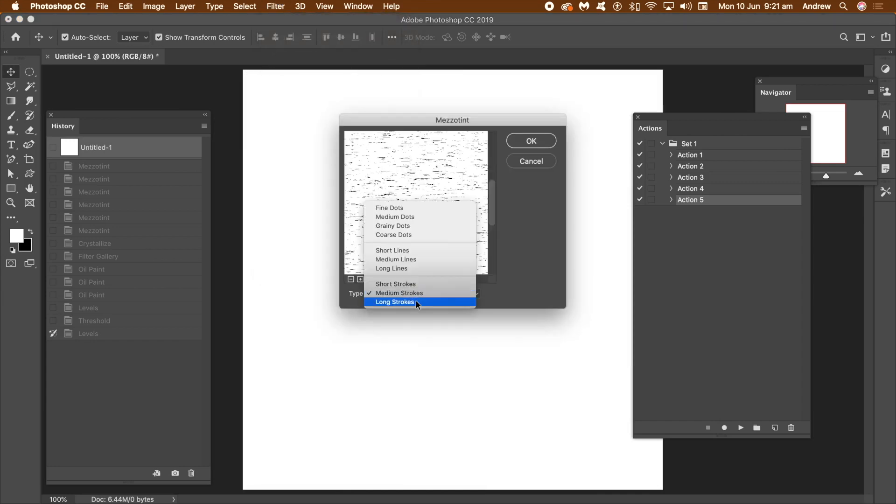
left_click(416, 300)
left_click(416, 295)
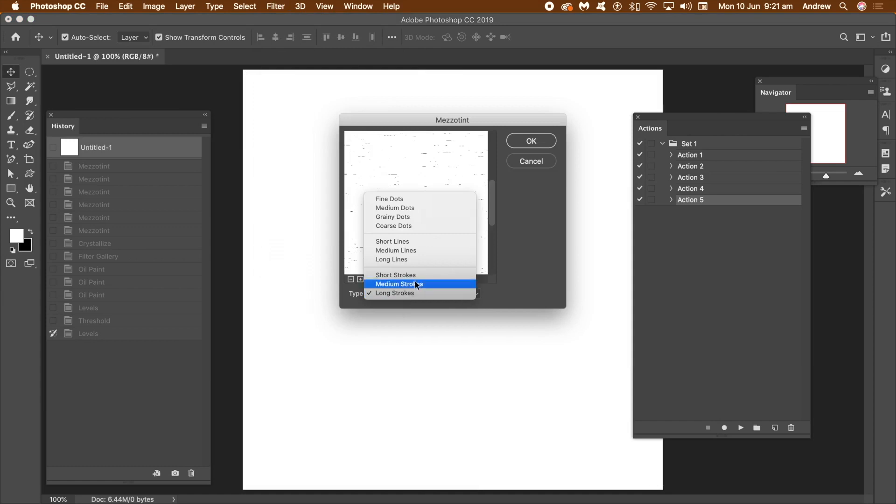
left_click(432, 217)
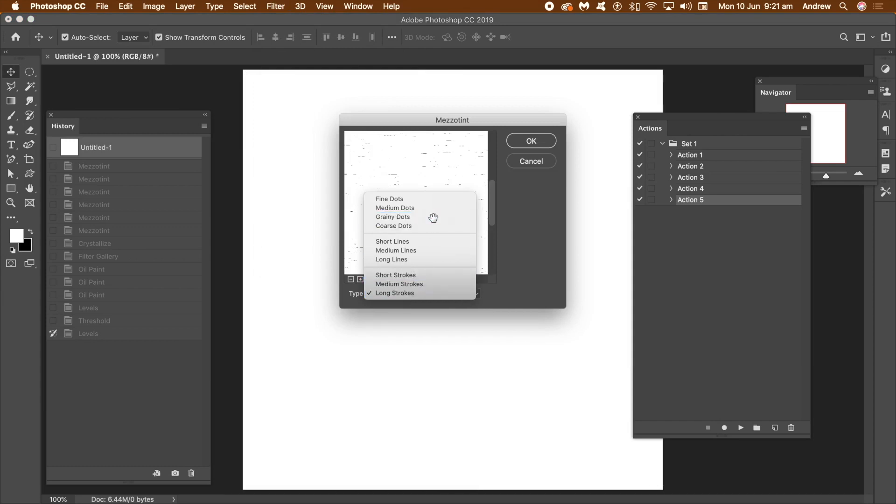
left_click(419, 293)
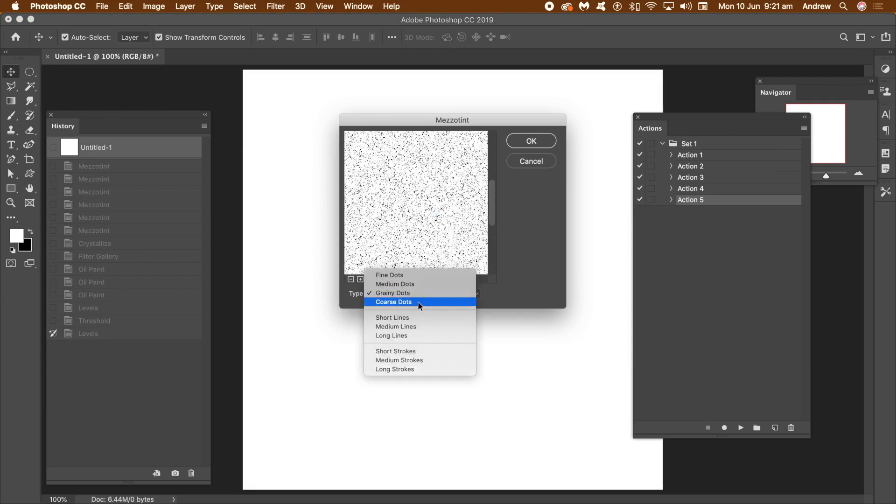
left_click(418, 302)
Apply Mezzotint to the blank canvas with the Medium Strokes type.
left_click(409, 301)
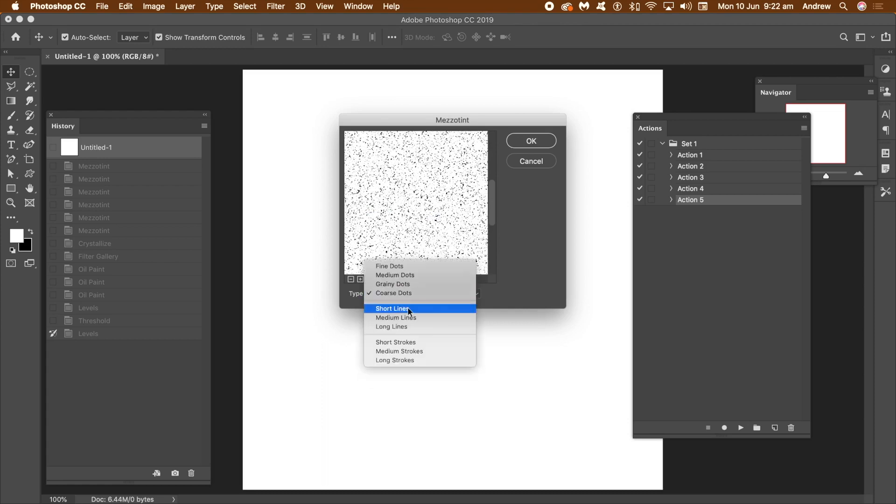
left_click(399, 349)
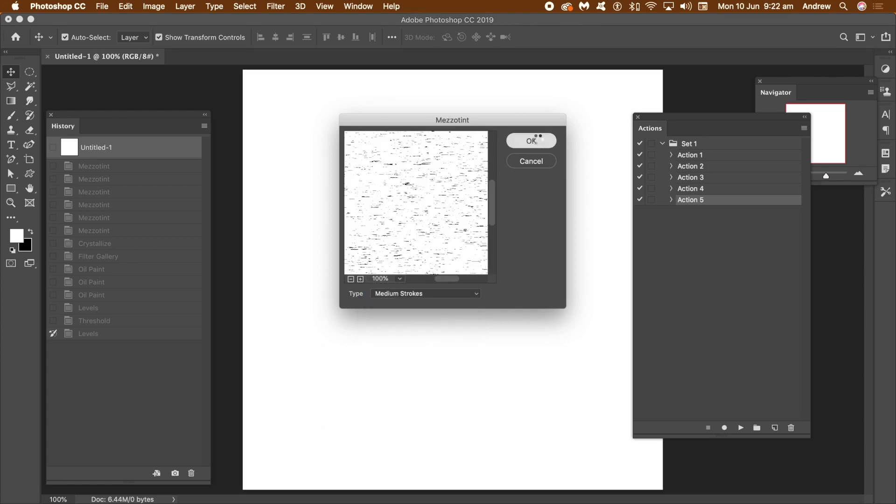
left_click(532, 141)
Reapply the Medium Strokes Mezzotint filter to the canvas four more times to build up denser strokes.
left_click(275, 7)
left_click(280, 19)
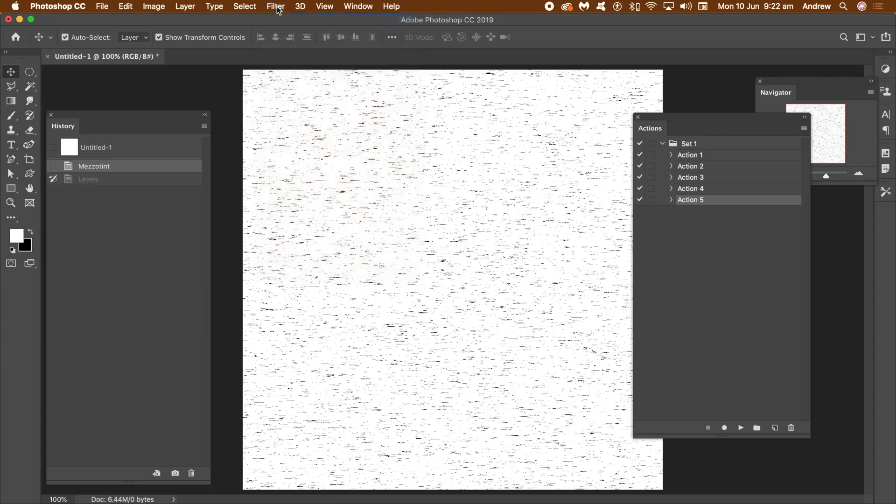
left_click(276, 7)
left_click(279, 7)
left_click(276, 6)
left_click(280, 17)
left_click(276, 7)
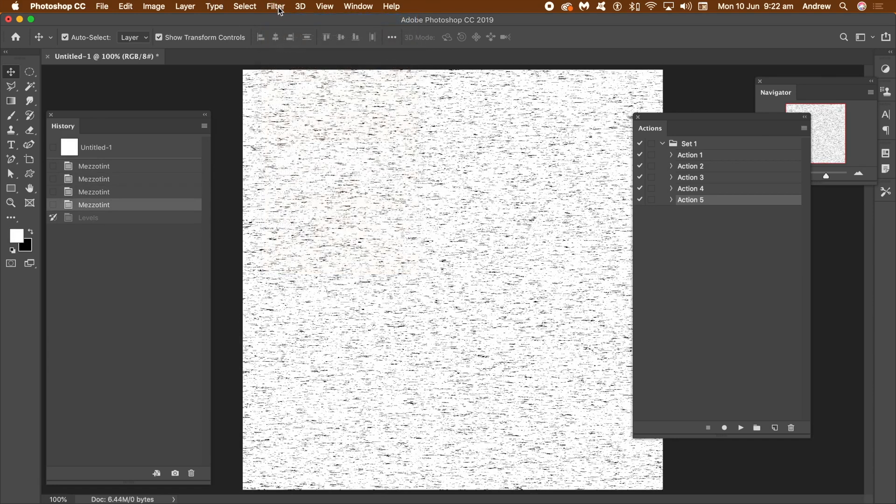
left_click(280, 17)
Apply the Crystallize filter to turn the dense Mezzotint strokes into black specks.
left_click(271, 10)
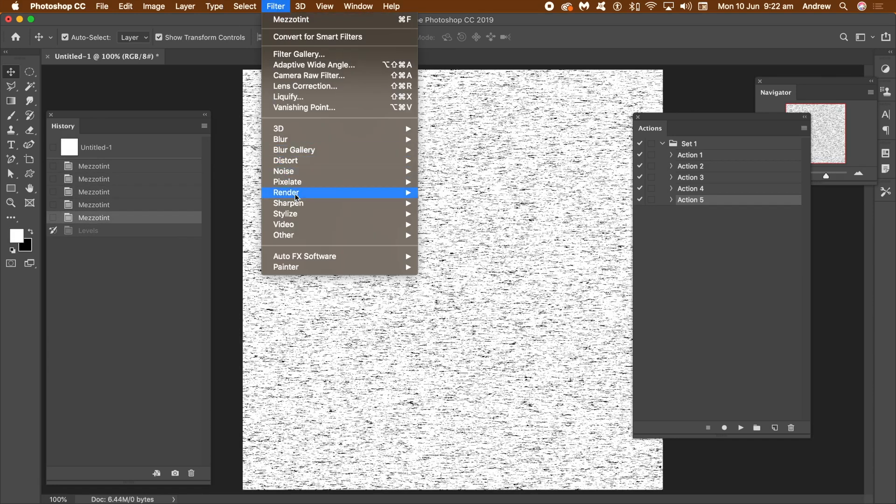
mouse_move(303, 183)
left_click(466, 192)
left_click(698, 163)
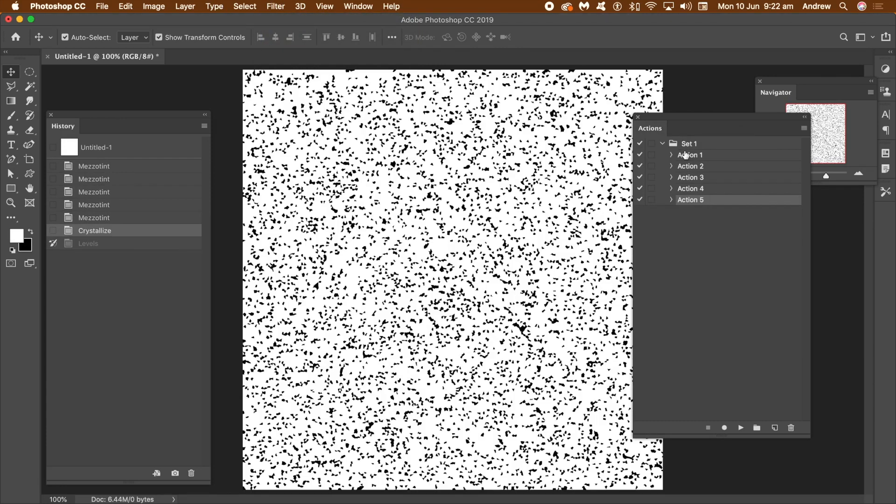
Apply the Filter Gallery's Stamp effect with Light/Dark Balance 49 and Smoothness 1.
left_click(274, 7)
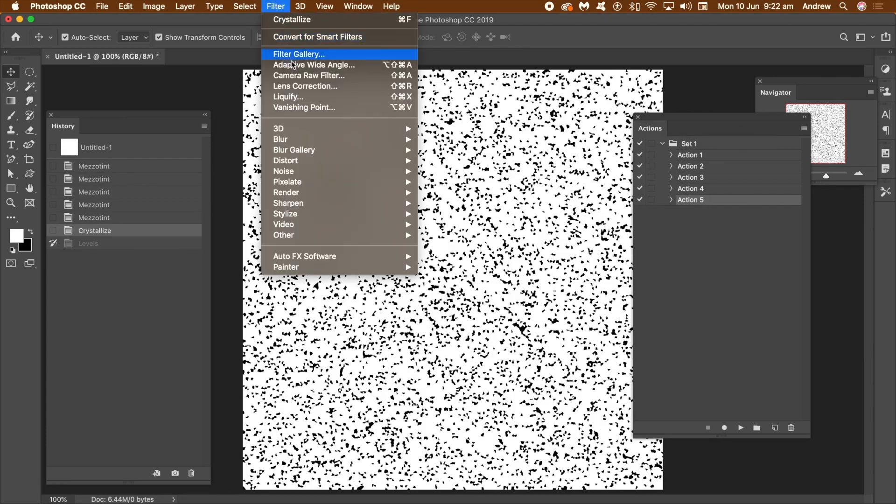
left_click(375, 55)
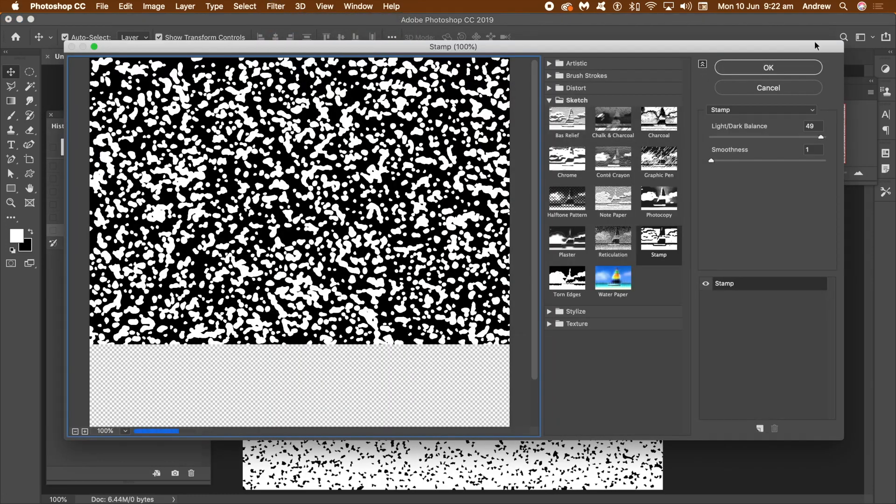
key("Return")
Apply Oil Paint twice with Stylization 9.2, Cleanliness 9.4, Scale 8.2, Bristle Detail 4.7 and Lighting off.
left_click(274, 6)
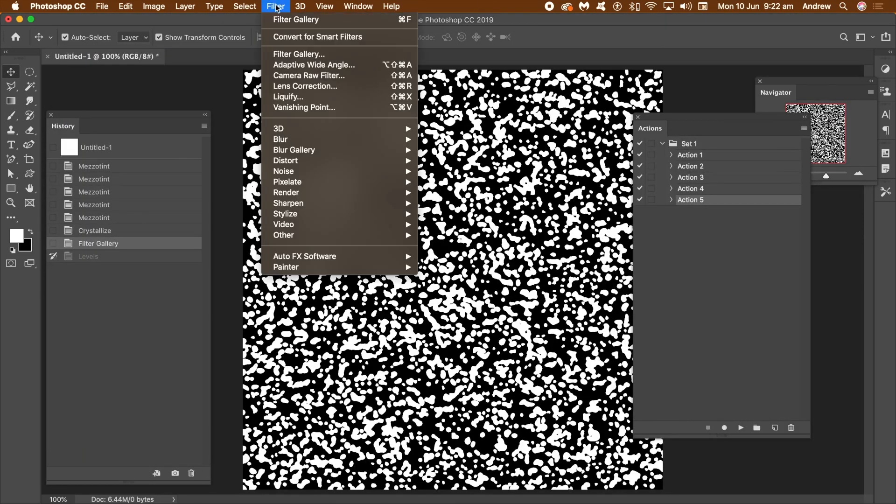
mouse_move(327, 214)
left_click(457, 256)
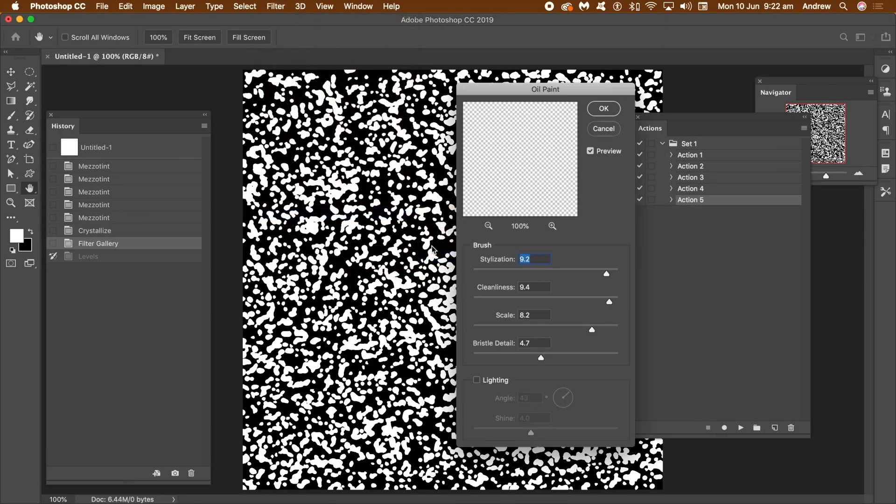
left_click(603, 109)
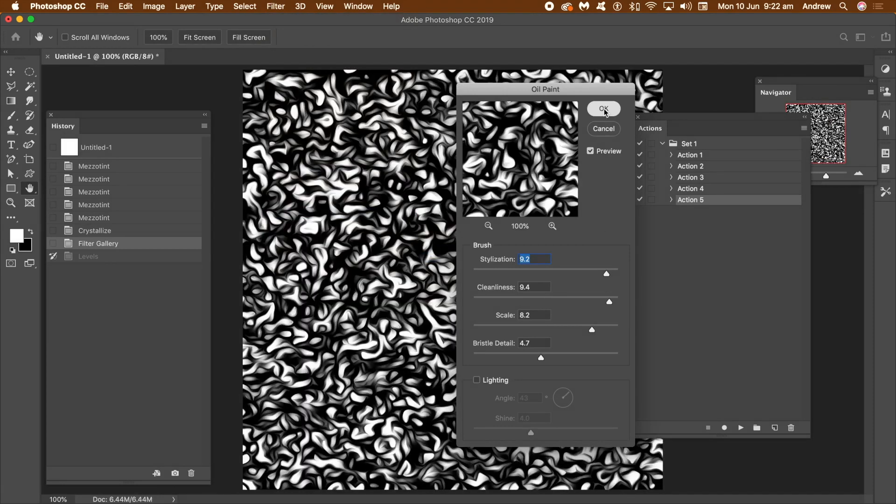
left_click(275, 7)
left_click(276, 19)
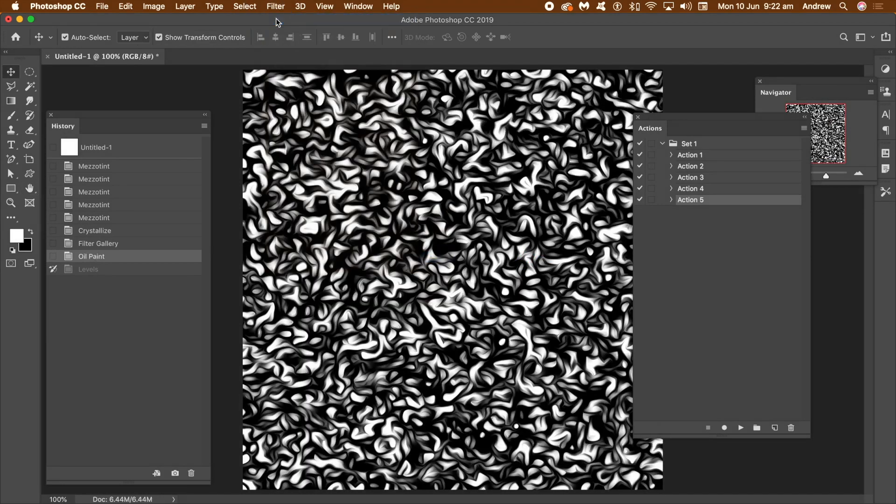
Colorize the swirls orange with a Hue/Saturation adjustment of Hue 29, Saturation 65 and Lightness +7.
left_click(148, 6)
mouse_move(161, 38)
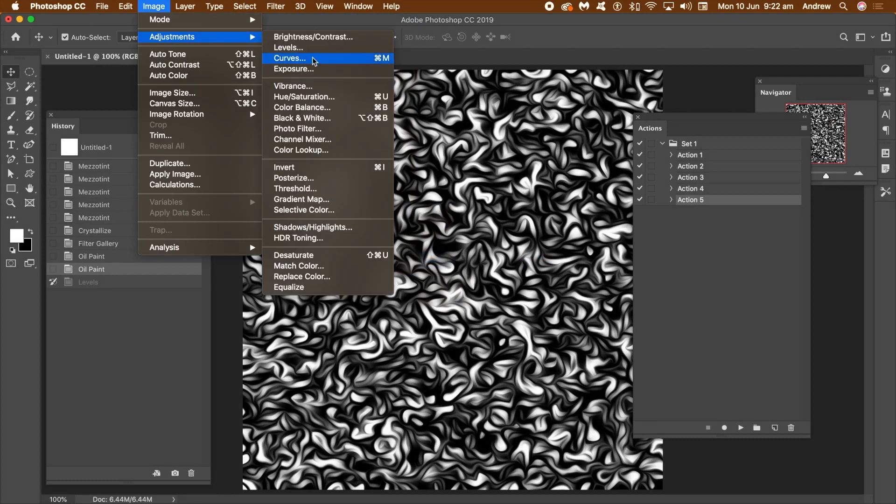
left_click(304, 98)
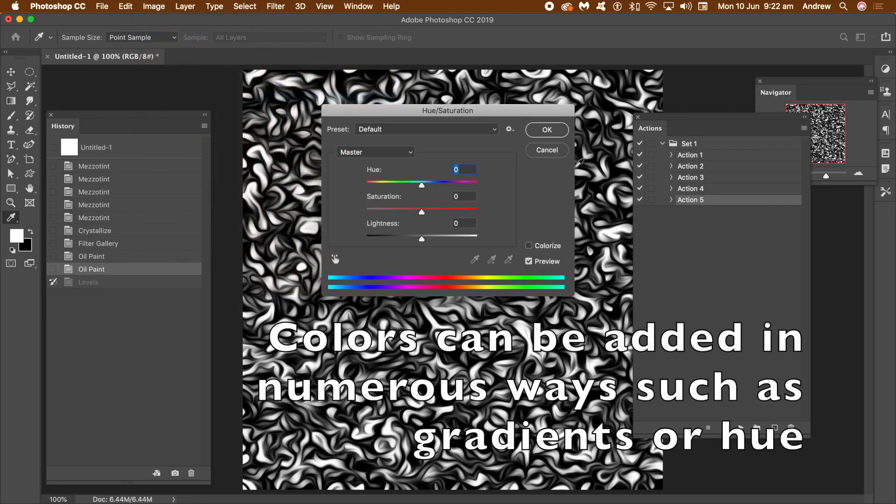
left_click(530, 247)
mouse_move(375, 185)
left_mouse_down()
mouse_move(393, 187)
mouse_move(374, 186)
left_mouse_up()
left_click(435, 212)
left_click_drag(435, 214, 426, 241)
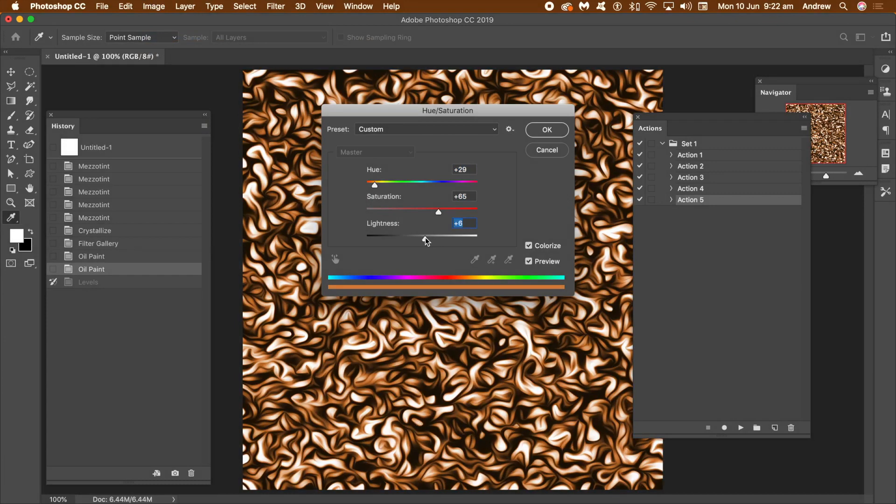
left_click(553, 133)
left_click(553, 132)
key("v")
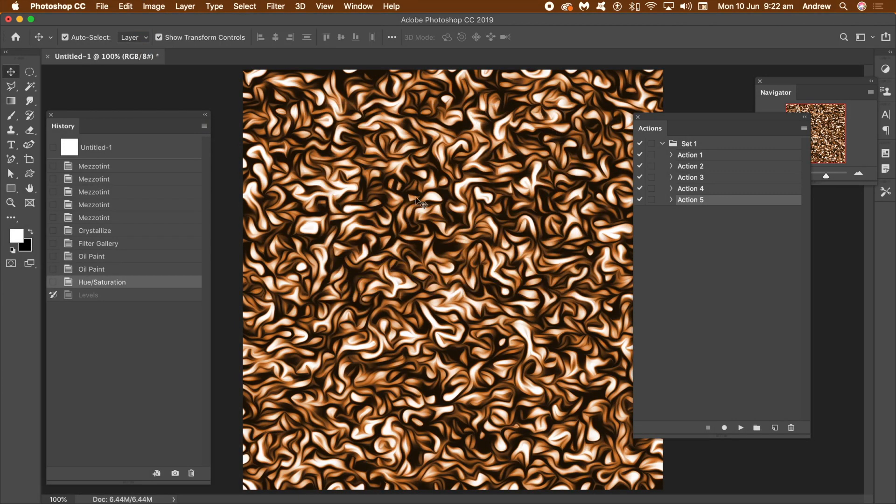
Open a Color Lookup adjustment for the orange swirls.
left_click(155, 6)
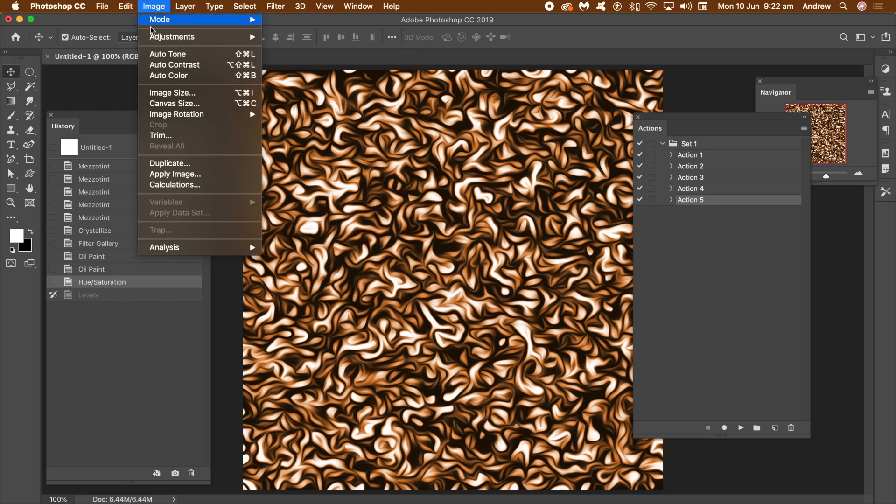
mouse_move(157, 37)
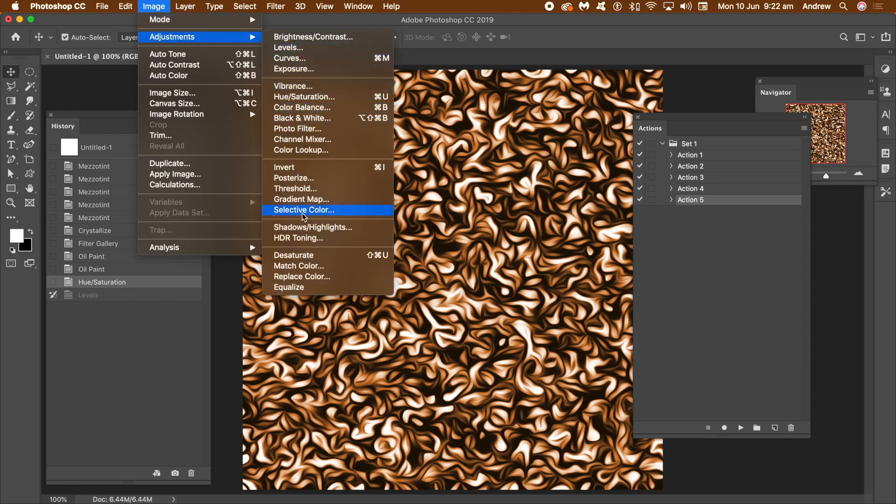
left_click(325, 152)
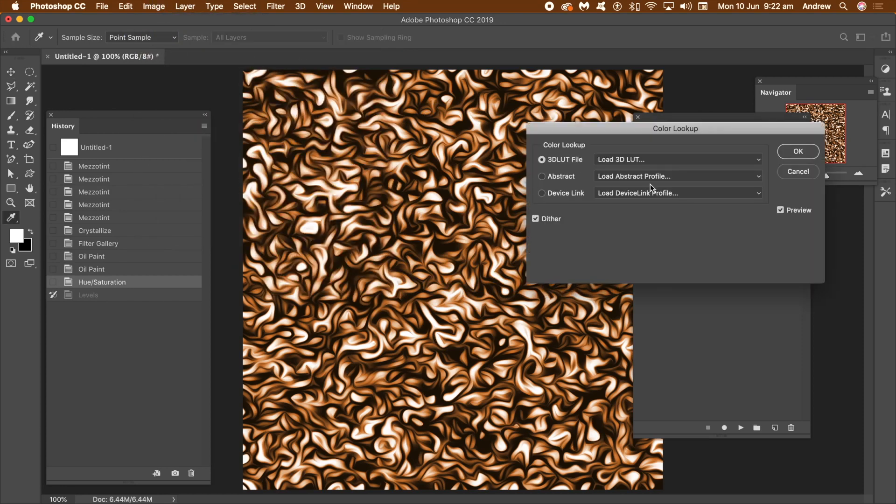
Try the Cobalt-Carmine, Blue Tone, Green-Red and Pastel 8 Hues abstract profiles in the Color Lookup.
left_click(648, 177)
left_click(639, 235)
left_click(638, 176)
left_click(639, 167)
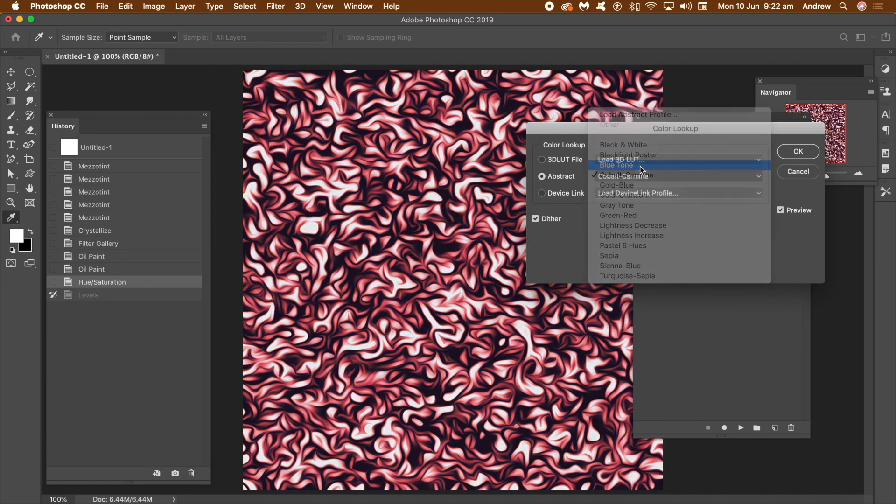
left_click(650, 177)
left_click(638, 226)
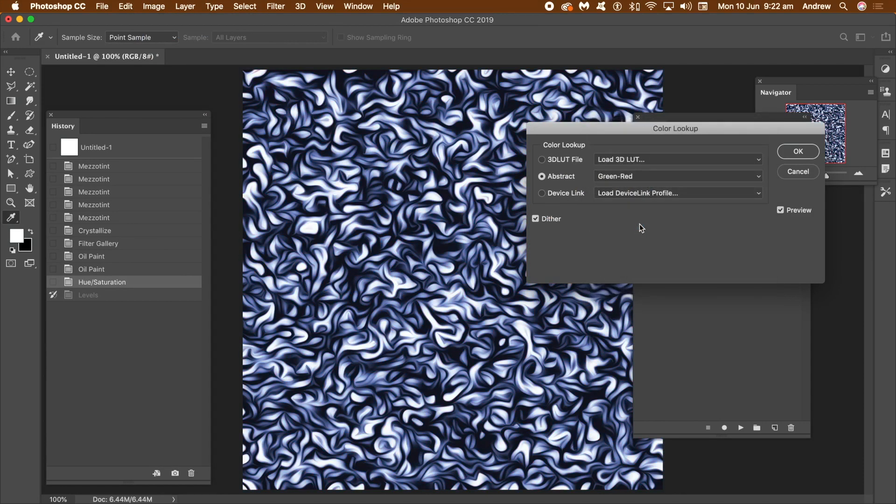
left_click(628, 177)
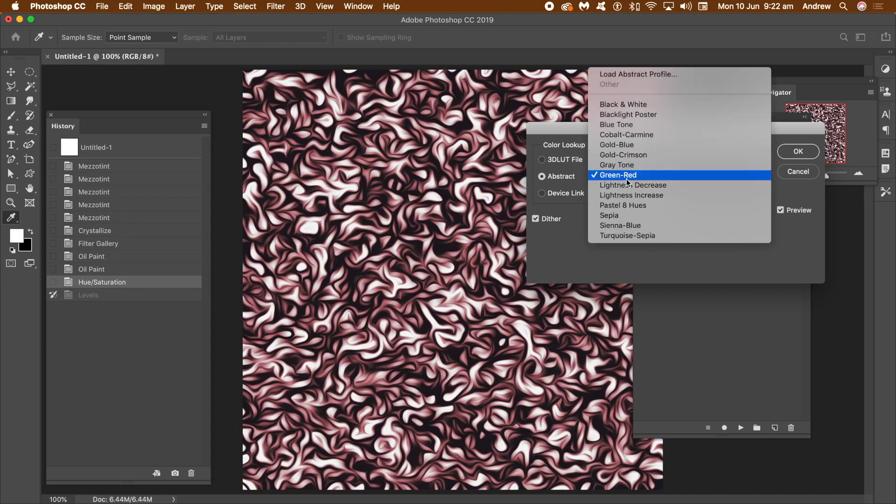
left_click(625, 206)
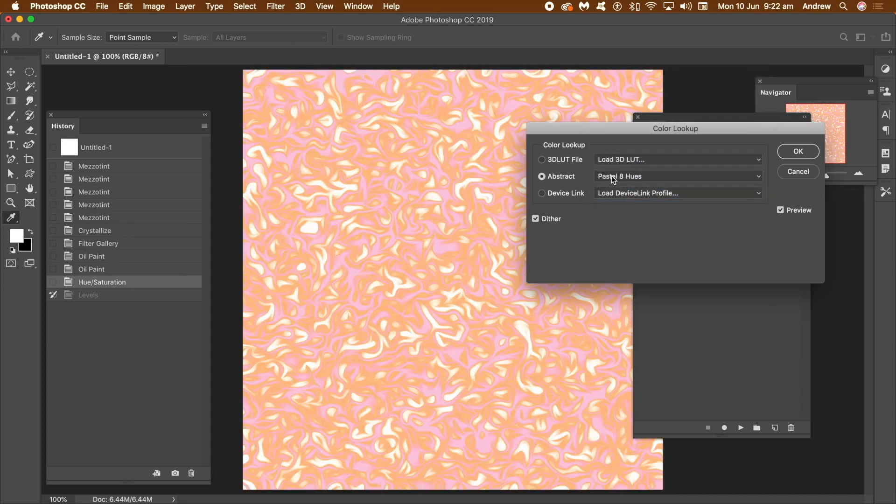
left_click(614, 177)
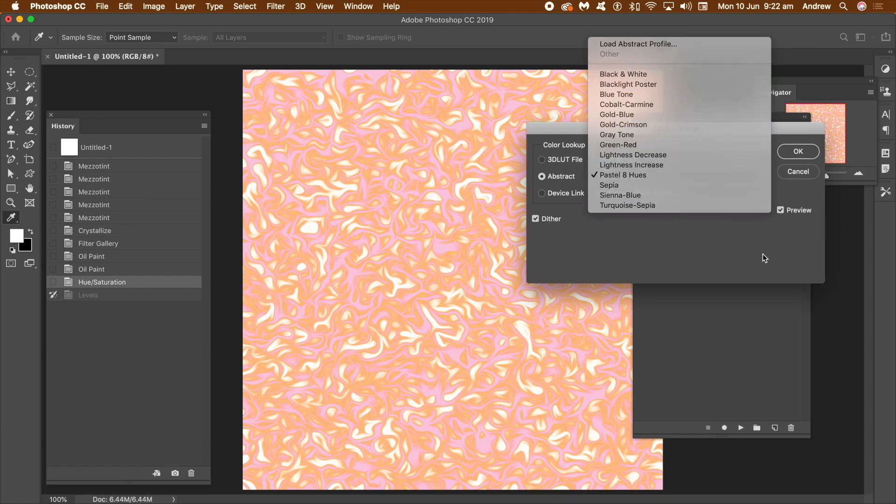
left_click(763, 253)
Try the Fuji F125 Kodak 2395 3DLUT and apply the Color Lookup with Kodak 5205 Fuji 3510 (by Adobe).cube.
left_click(621, 159)
left_click(627, 323)
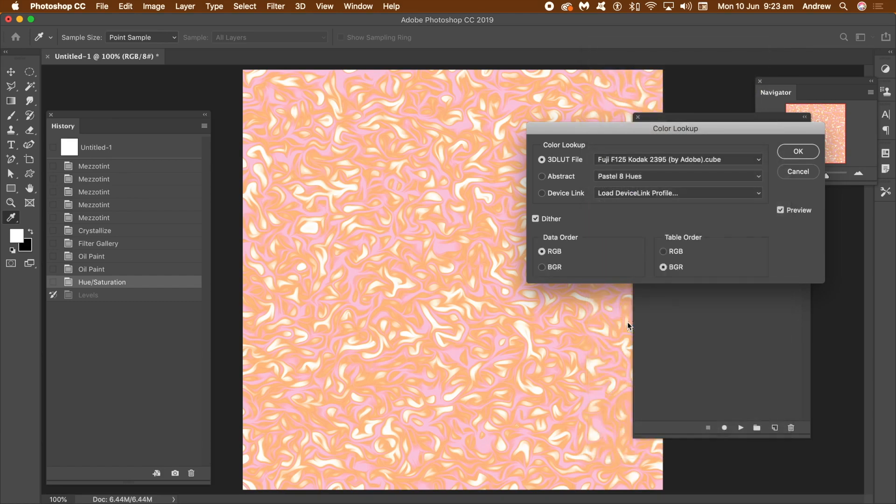
left_click(648, 161)
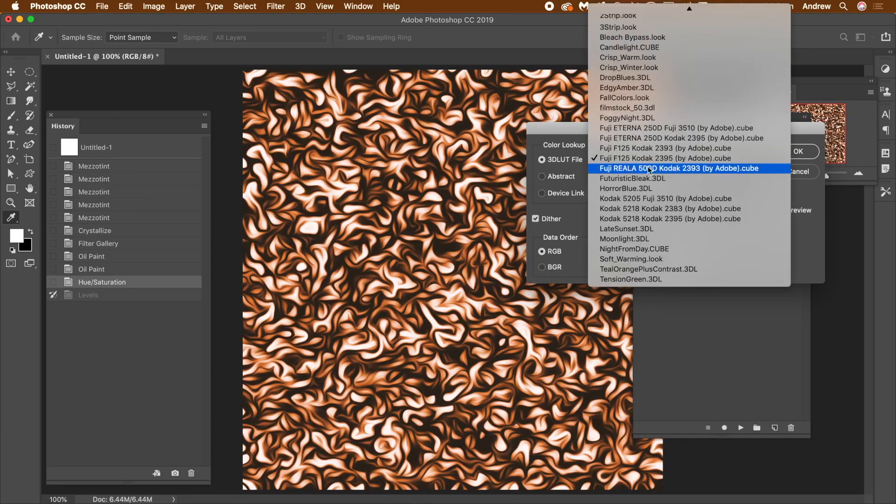
left_click(645, 195)
left_click(789, 150)
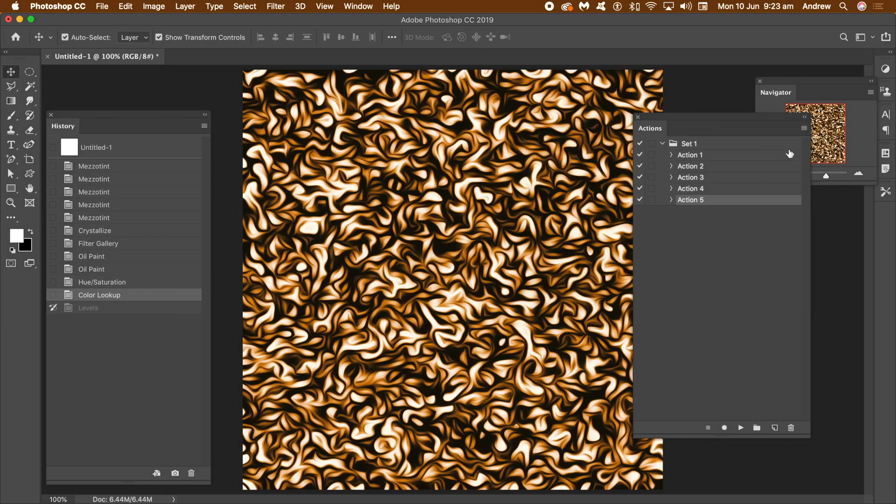
Try a diagonal radial gradient in Normal mode, undo it, and set the Gradient tool's mode to Difference.
left_click(11, 101)
left_click_drag(247, 117, 659, 428)
left_click(126, 6)
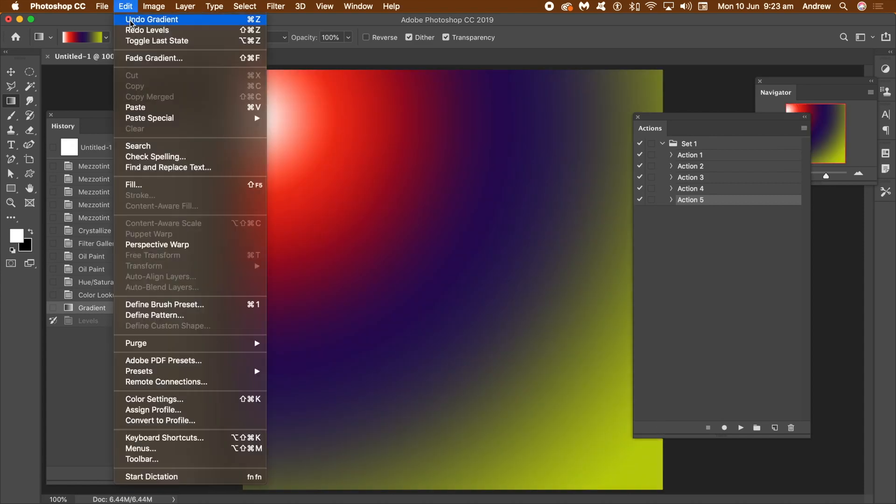
left_click(140, 18)
left_click(252, 38)
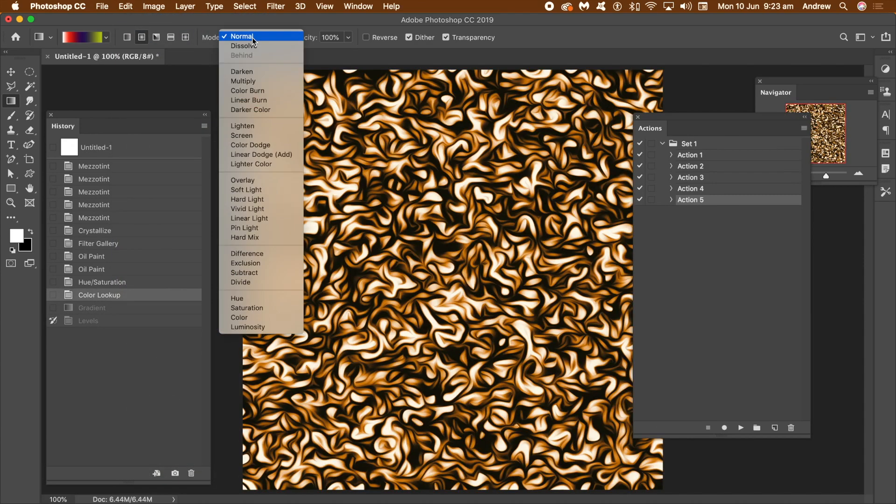
left_click(257, 254)
Try the red, dark blue and green radial gradient diagonally across the canvas in Difference mode and undo it.
left_click_drag(237, 70, 710, 482)
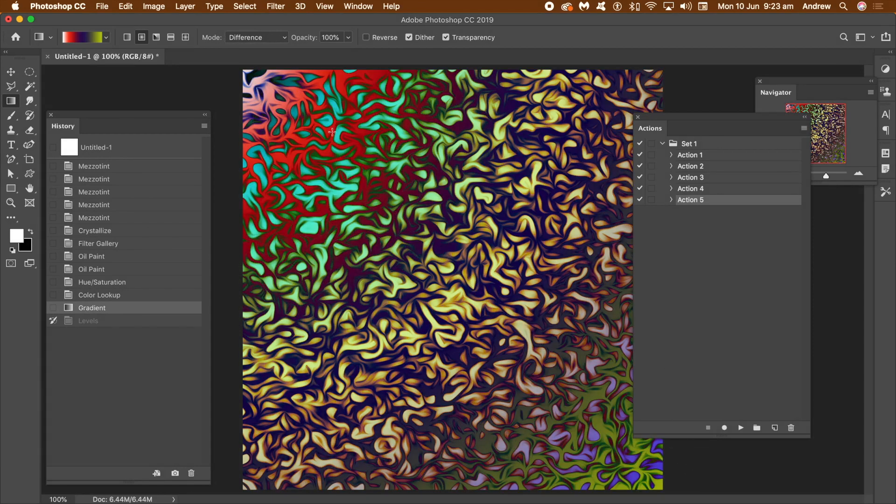
left_click(125, 6)
left_click(127, 18)
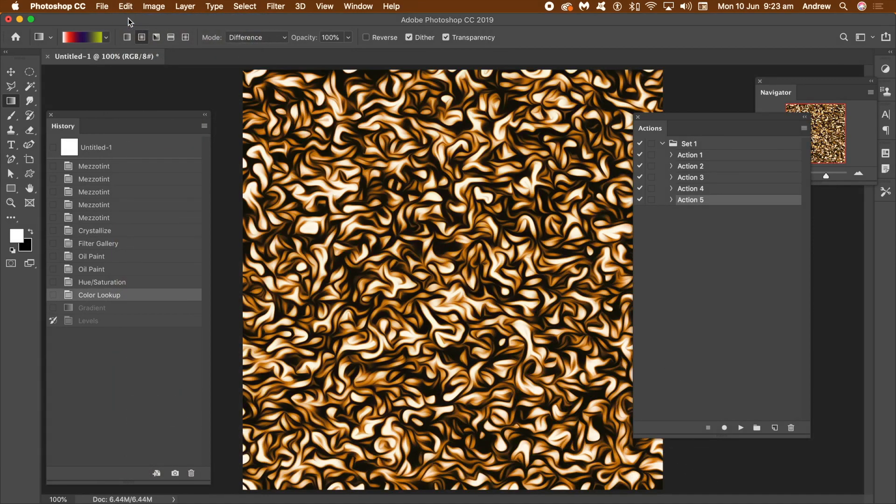
Choose the pastel green, purple and blue gradient preset and draw it diagonally across the swirls in Difference mode.
left_click(106, 37)
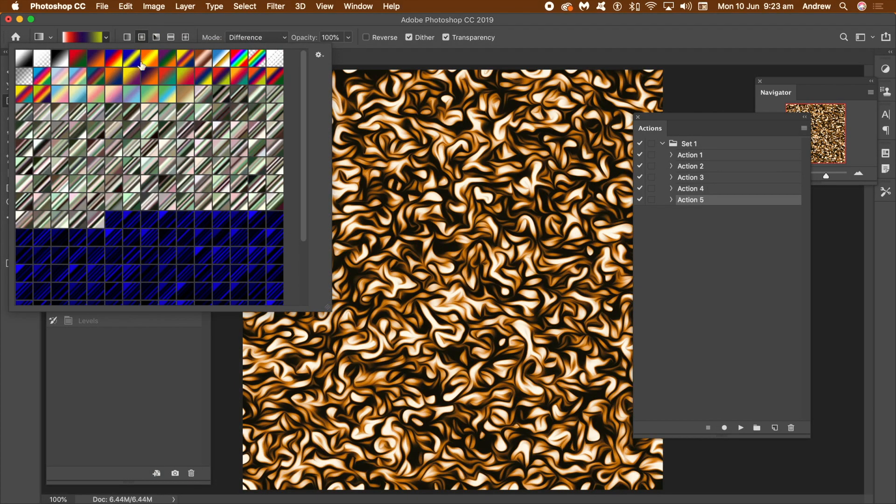
left_click(93, 61)
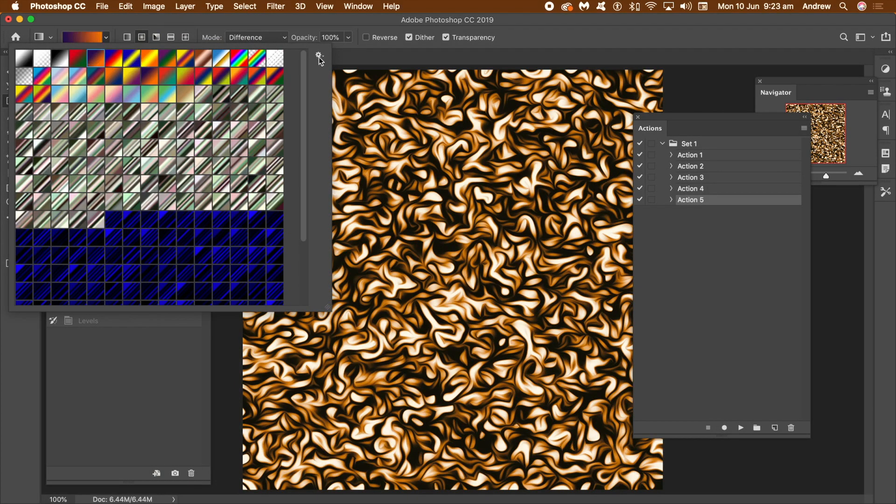
left_click(144, 90)
left_click(250, 23)
left_click_drag(331, 141, 763, 488)
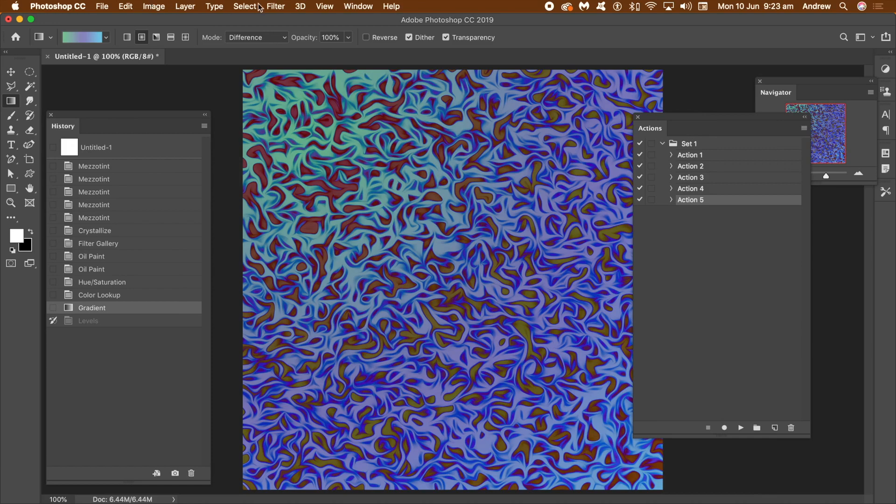
Reapply the Oil Paint filter three times to the gradient-coloured swirls.
left_click(276, 6)
left_click(279, 20)
left_click(276, 7)
left_click(280, 20)
left_click(277, 7)
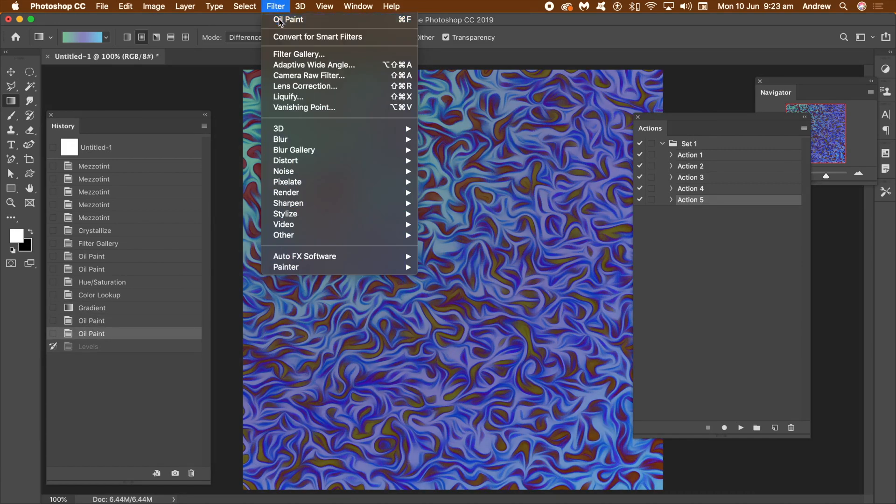
left_click(280, 21)
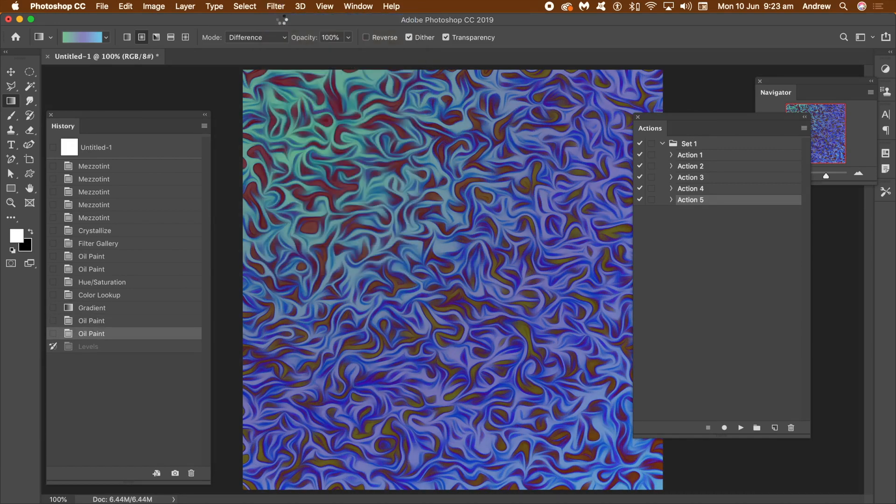
Brighten and strengthen the swirl colours with Levels, setting the midtone input to 0.54 and the white input to 180.
left_click(154, 6)
mouse_move(177, 36)
left_click(289, 47)
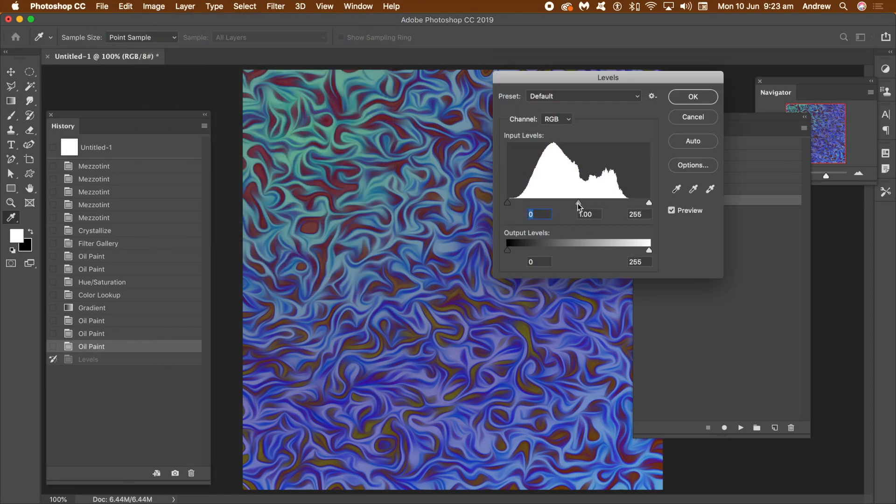
left_click_drag(579, 205, 565, 204)
left_click_drag(649, 203, 608, 207)
left_click_drag(548, 204, 577, 207)
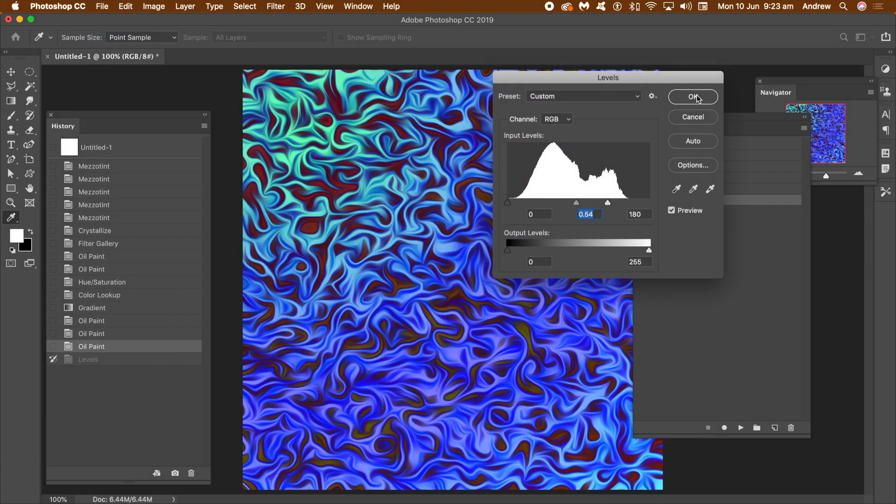
left_click(699, 98)
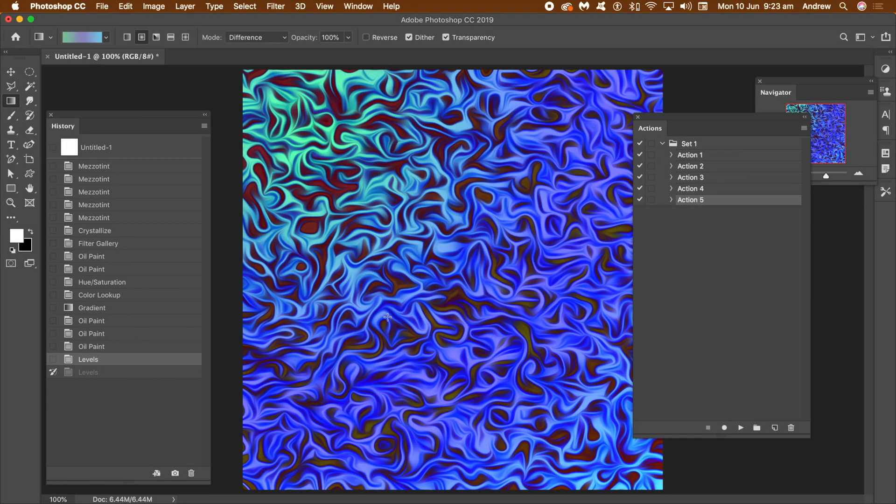